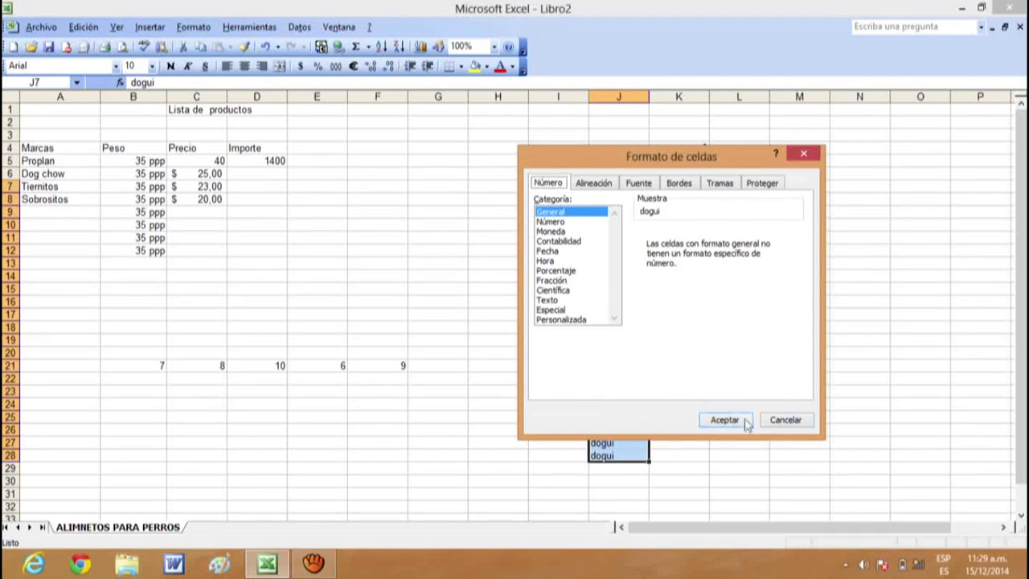
# Clear the dogui entries from the J7:J28 selection with Borrar contenido
pyautogui.rightClick(625, 294)
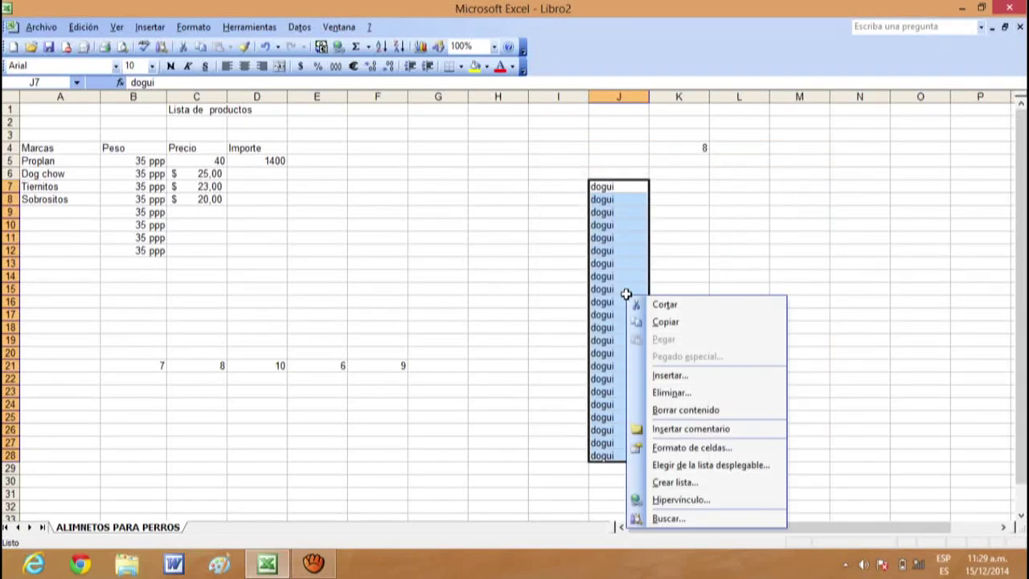
pyautogui.click(667, 410)
pyautogui.click(679, 302)
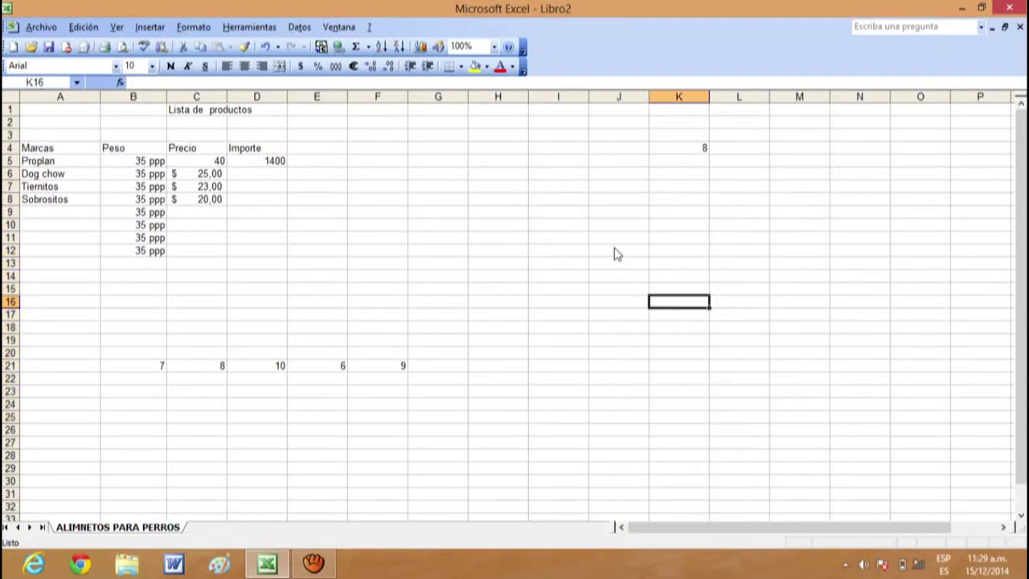
pyautogui.click(604, 199)
# Enter 10, 20, 30 and 40 into J7 through J10
pyautogui.click(609, 187)
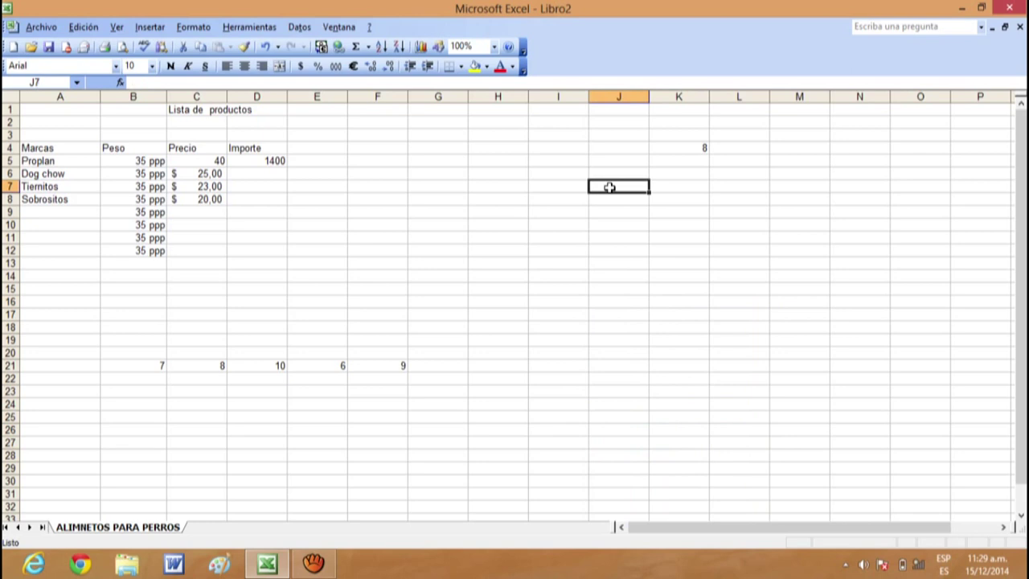
pyautogui.write('10')
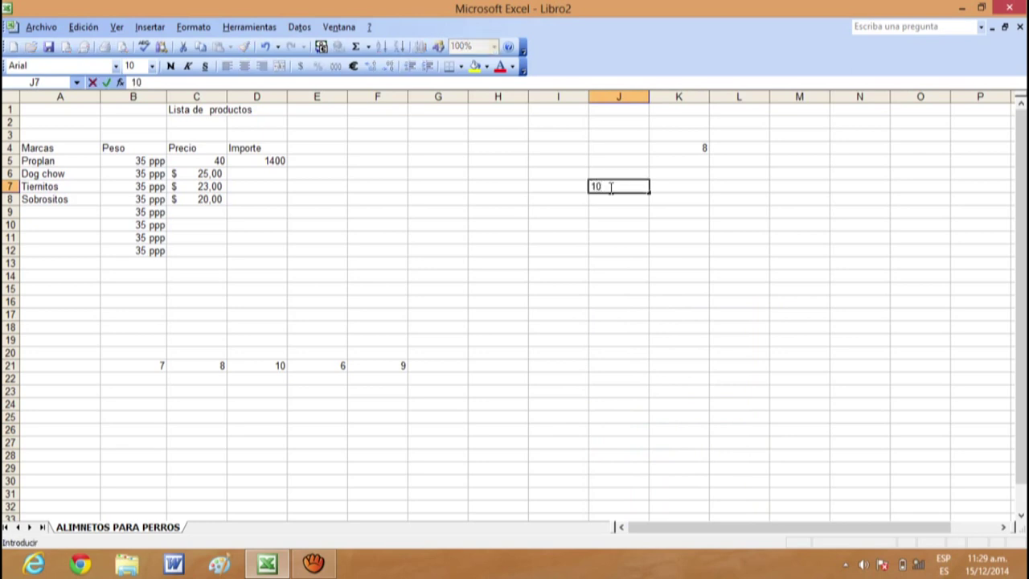
pyautogui.press('Return')
pyautogui.press('Return')
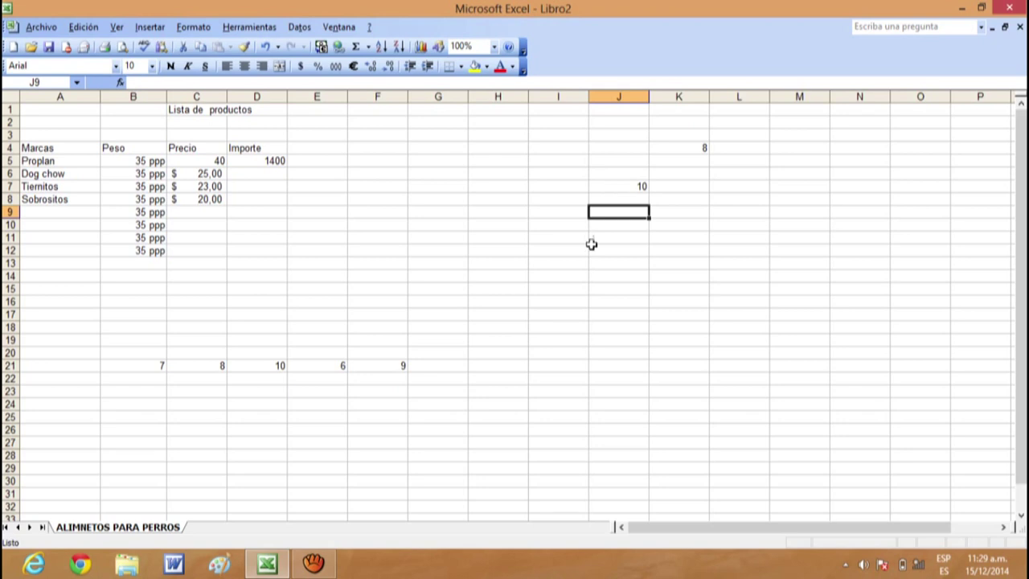
pyautogui.click(624, 199)
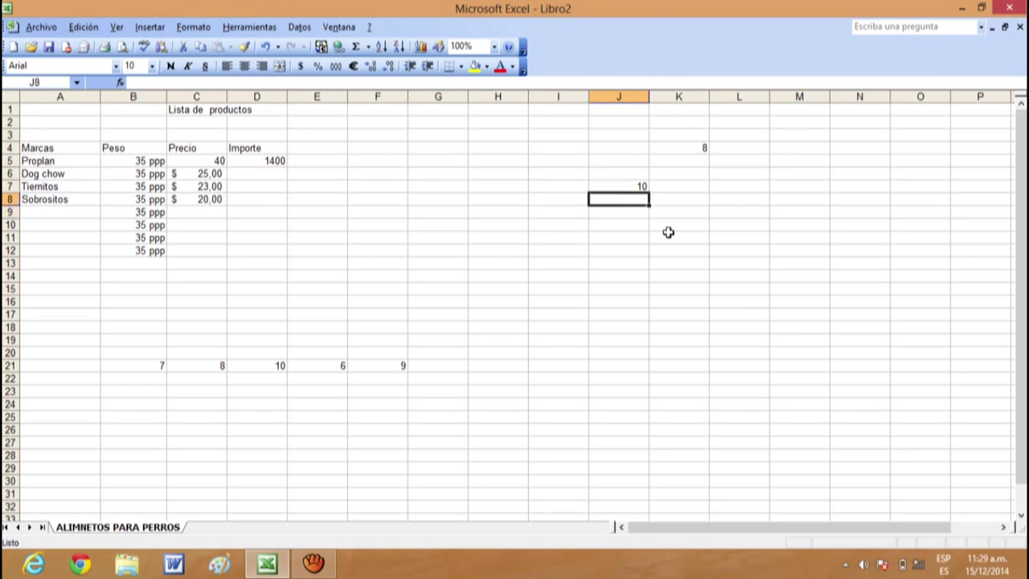
pyautogui.write('20')
pyautogui.press('Return')
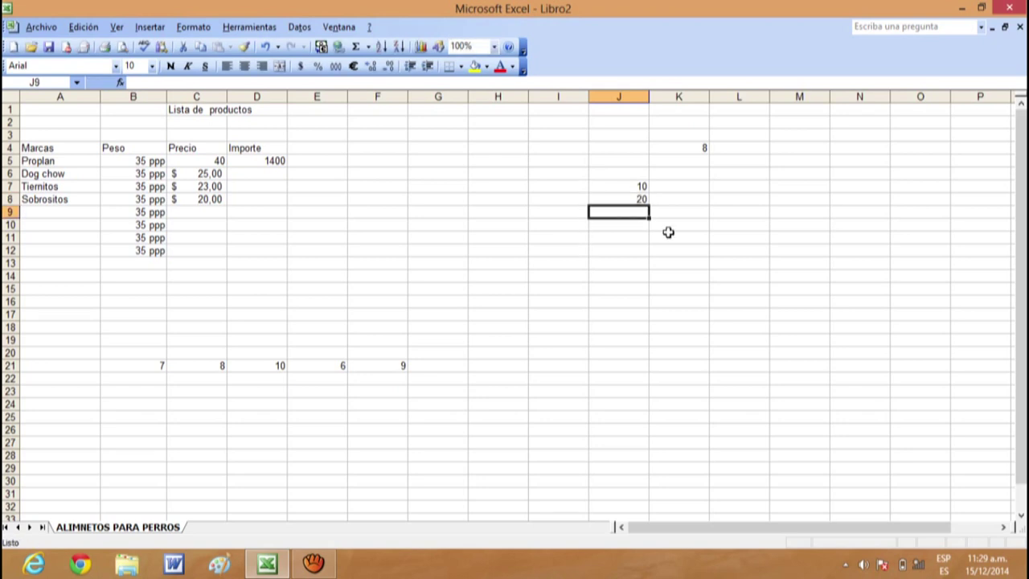
pyautogui.write('30')
pyautogui.press('Return')
pyautogui.write('40')
pyautogui.press('Return')
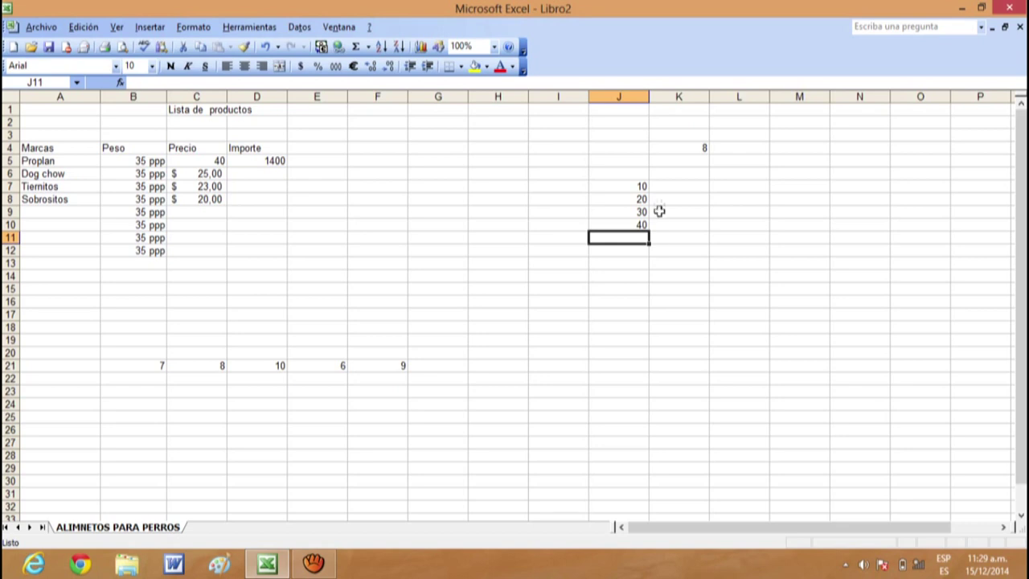
pyautogui.moveTo(639, 188); pyautogui.dragTo(625, 327)
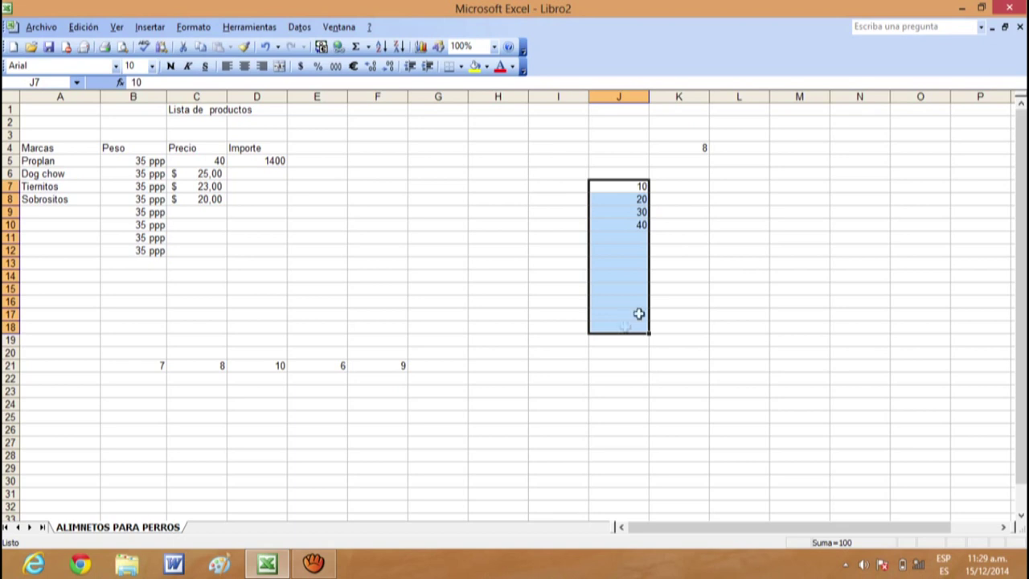
pyautogui.click(676, 302)
pyautogui.moveTo(603, 185); pyautogui.dragTo(635, 225)
pyautogui.click(673, 286)
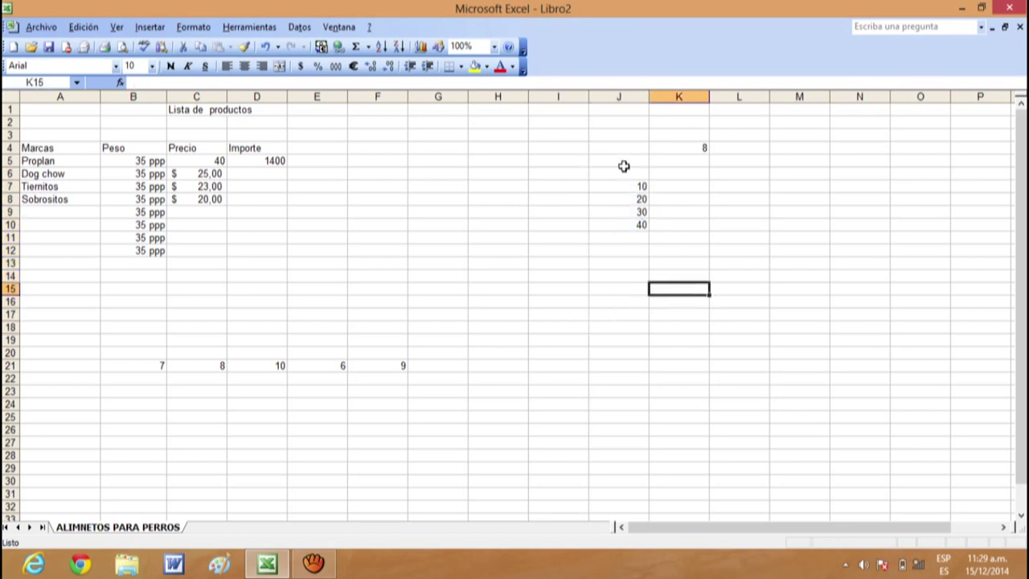
pyautogui.moveTo(622, 166); pyautogui.dragTo(901, 184)
pyautogui.click(811, 220)
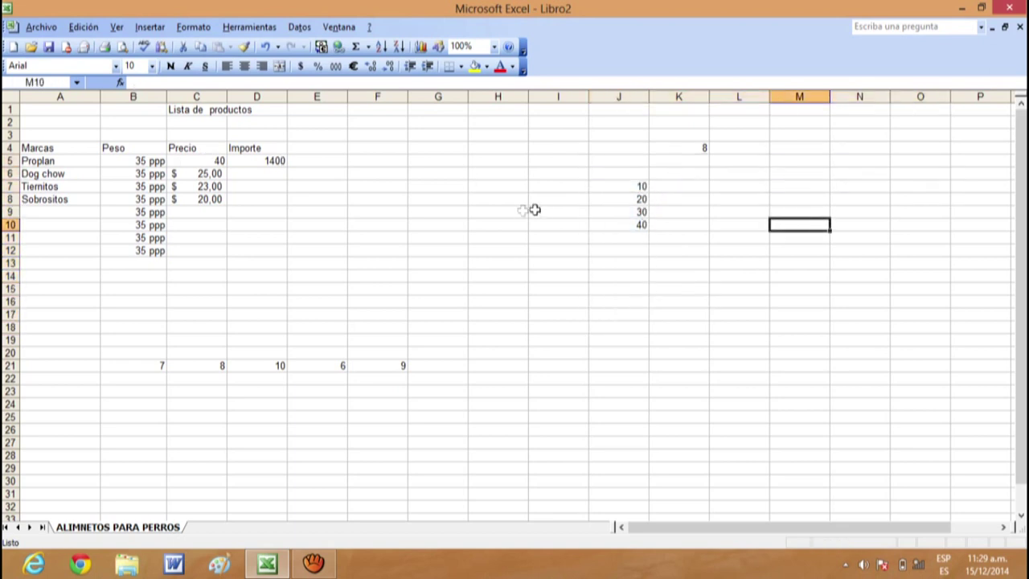
pyautogui.click(616, 230)
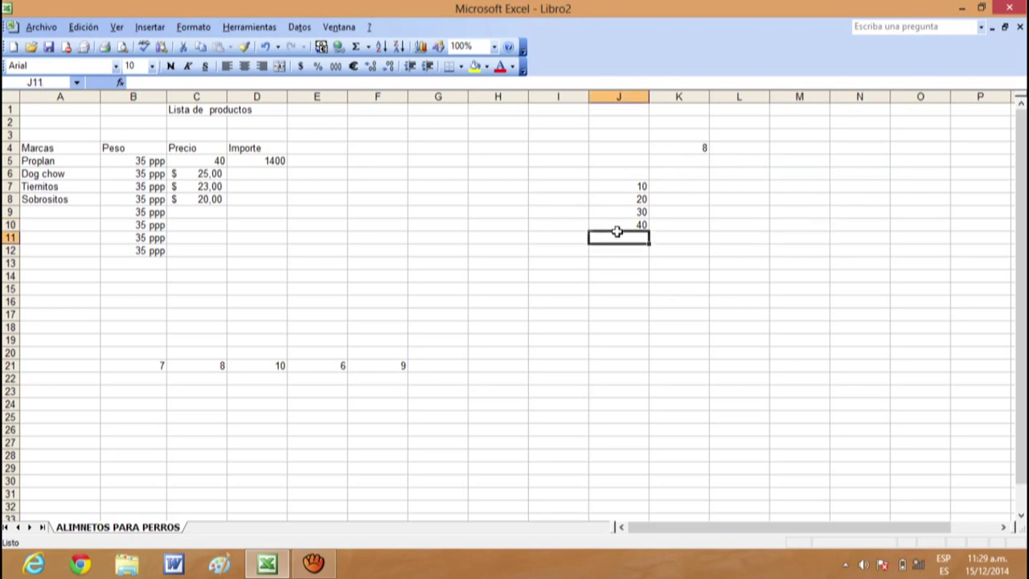
pyautogui.moveTo(620, 189)
pyautogui.mouseDown()
pyautogui.moveTo(640, 370)
pyautogui.moveTo(651, 231)
pyautogui.mouseUp()
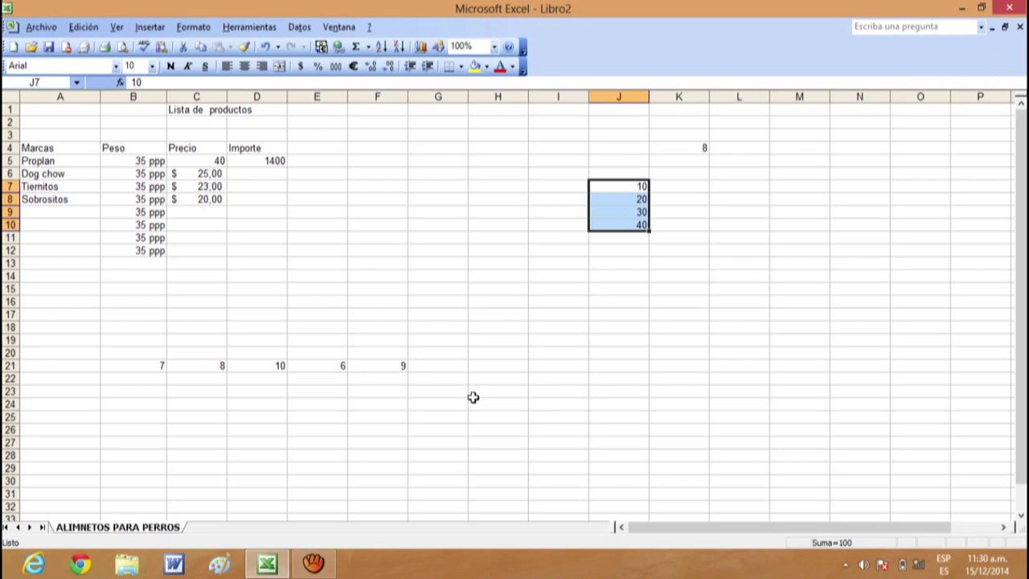
# Clear J8:J11 with Borrar contenido, leaving only the 10 in J7 selected
pyautogui.moveTo(651, 340); pyautogui.dragTo(651, 327)
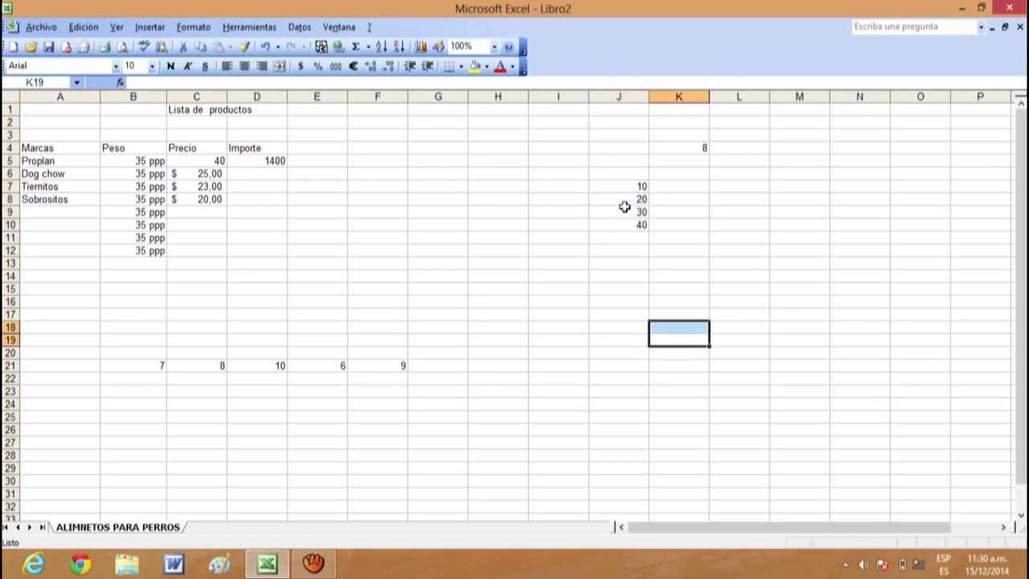
pyautogui.moveTo(640, 198); pyautogui.dragTo(636, 234)
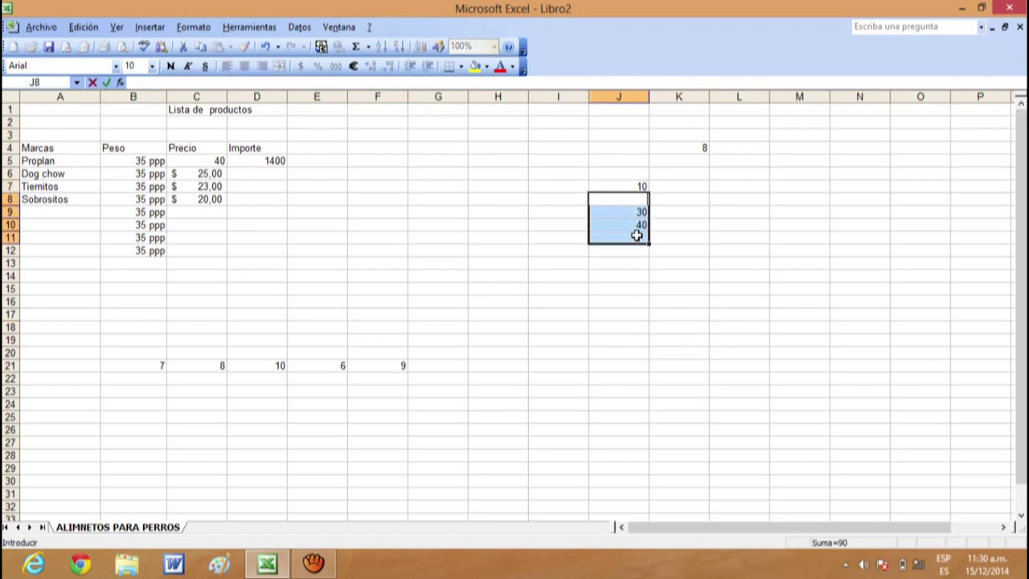
pyautogui.click(641, 214)
pyautogui.rightClick(639, 214)
pyautogui.click(639, 216)
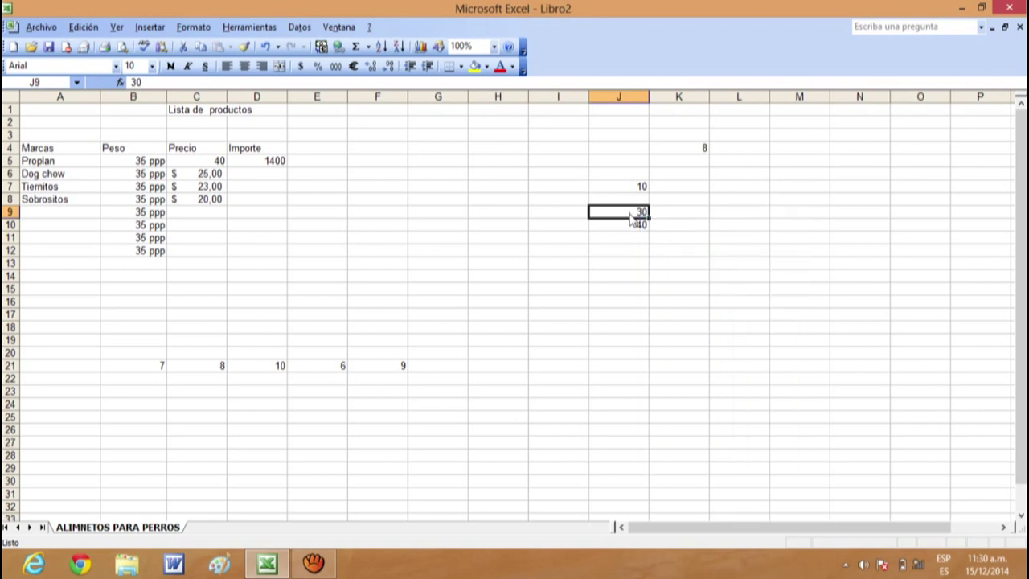
pyautogui.moveTo(639, 199); pyautogui.dragTo(634, 238)
pyautogui.rightClick(634, 227)
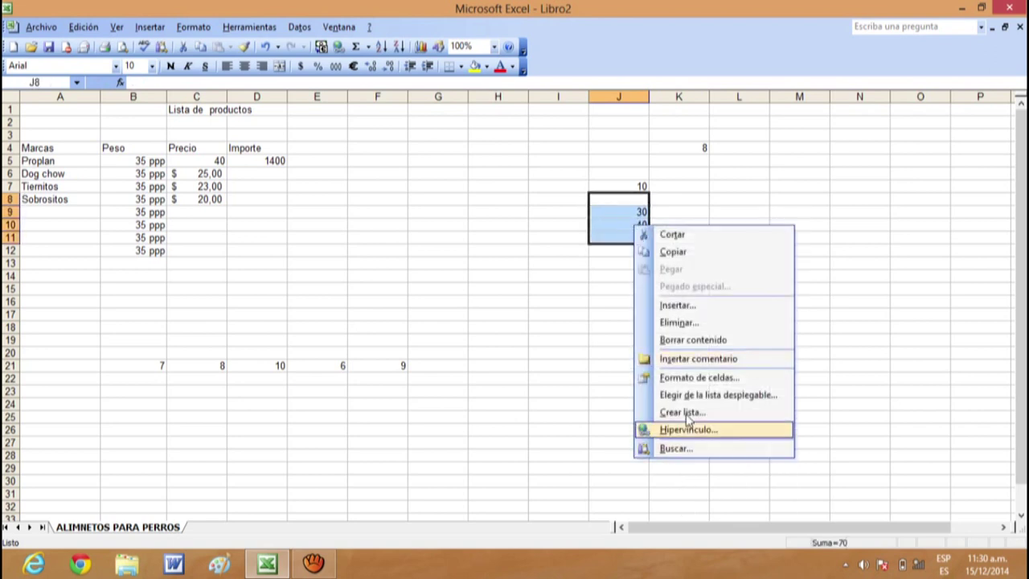
pyautogui.click(693, 339)
pyautogui.click(679, 313)
pyautogui.click(636, 187)
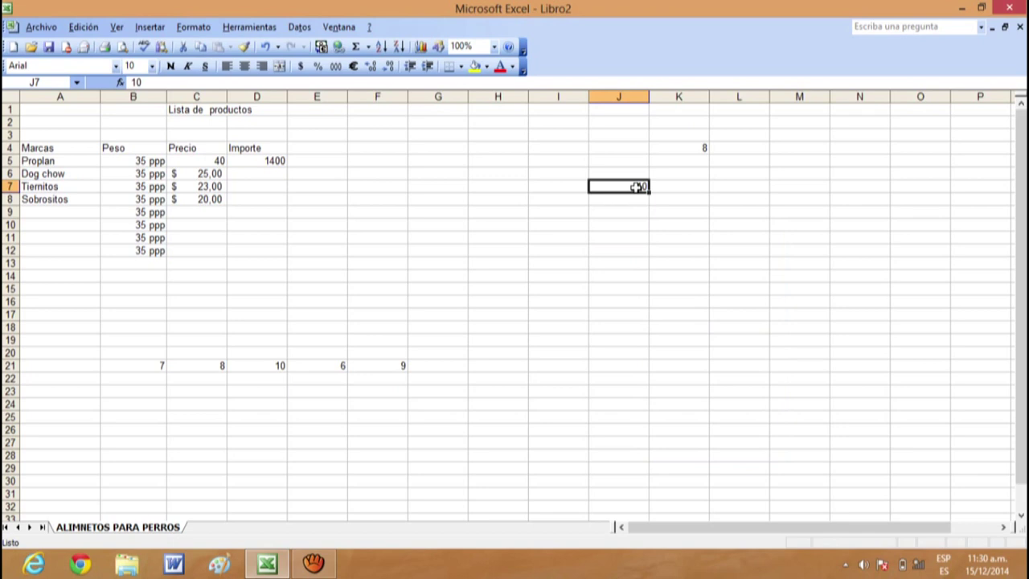
# Open the Serie dialog via Edición > Rellenar > Series for J7
pyautogui.click(84, 27)
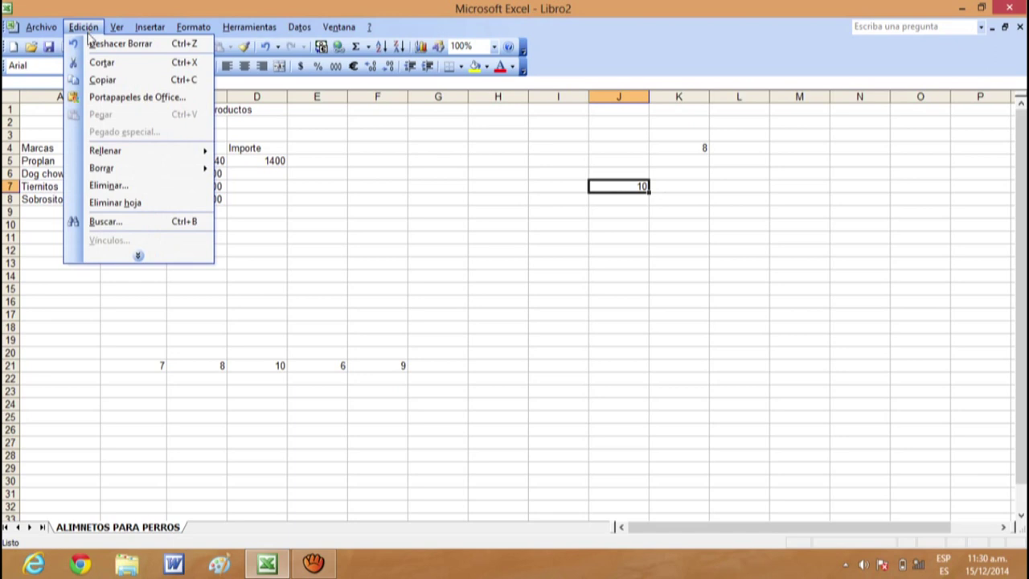
pyautogui.moveTo(143, 156)
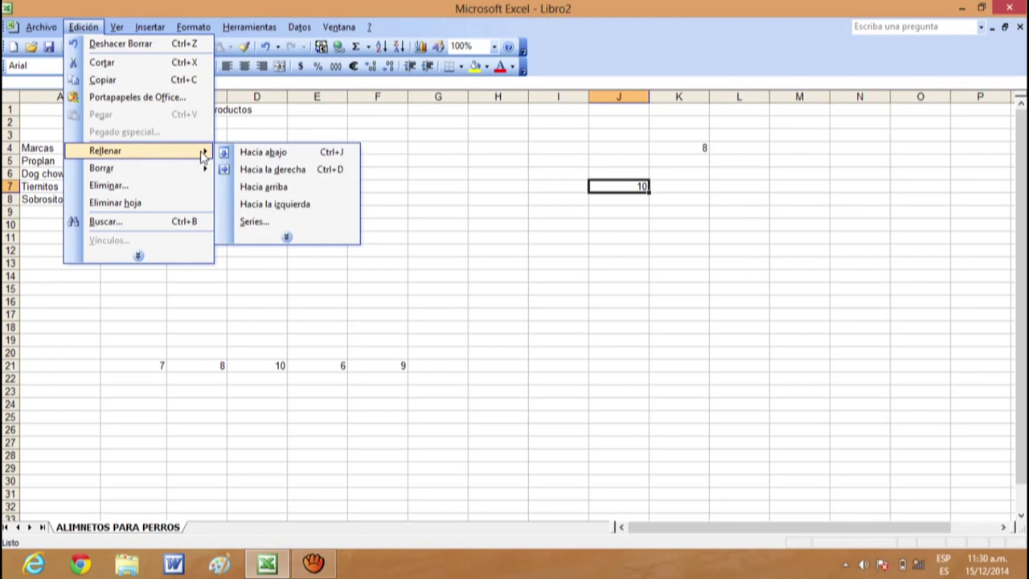
pyautogui.click(264, 225)
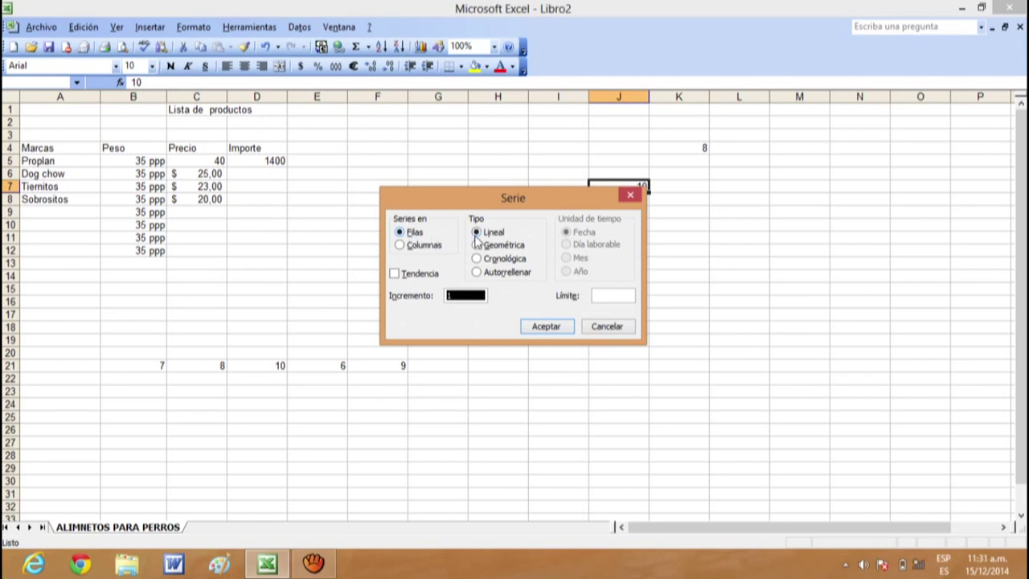
# Generate a column series from J7 with Incremento 10 and Límite 2000
pyautogui.click(401, 245)
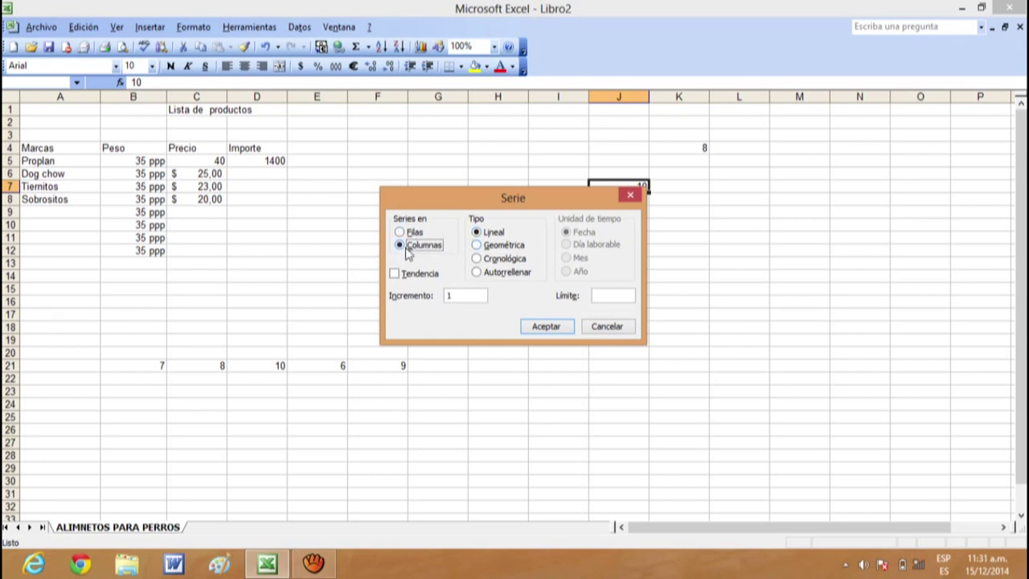
pyautogui.click(456, 295)
pyautogui.write('0')
pyautogui.click(613, 296)
pyautogui.write('2000')
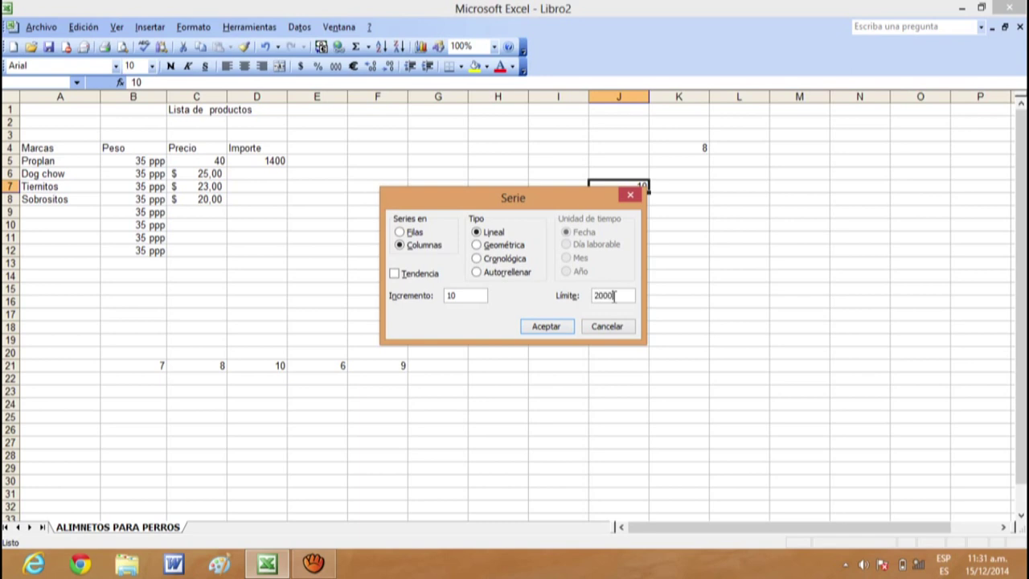
pyautogui.click(553, 329)
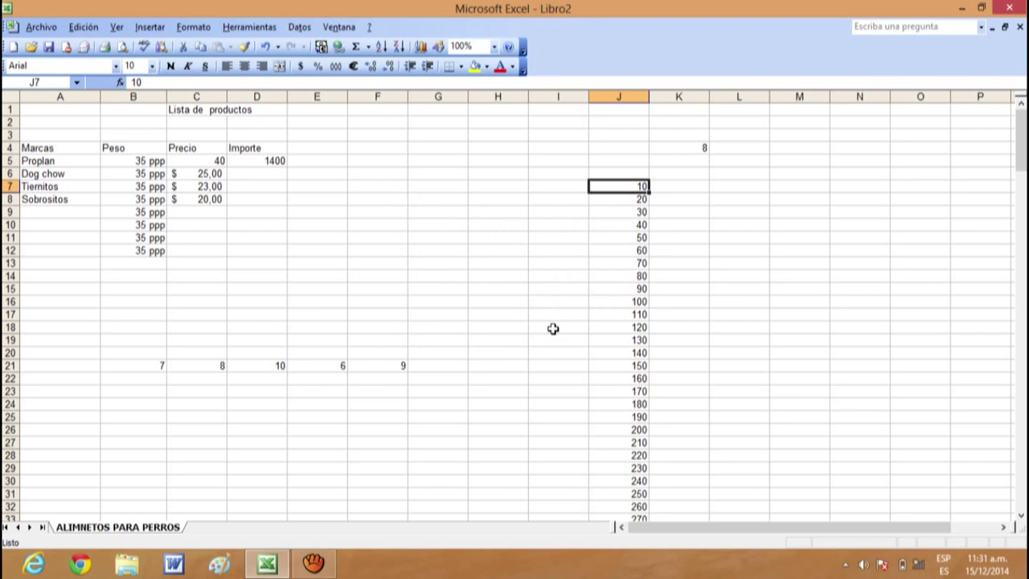
pyautogui.scroll(-1, 731, 394)
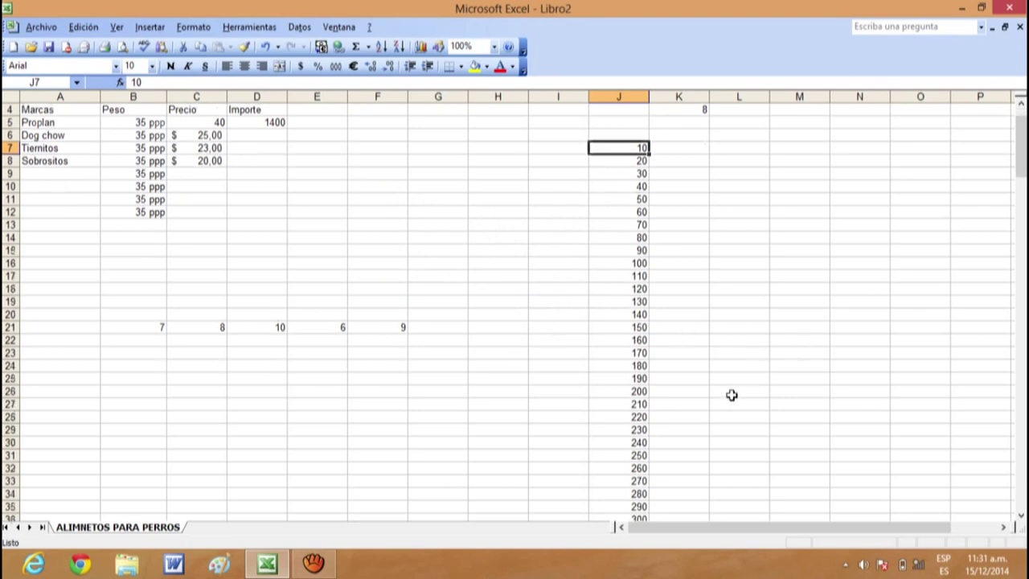
pyautogui.scroll(-6, 732, 394)
pyautogui.scroll(-5, 732, 395)
pyautogui.scroll(-6, 732, 394)
pyautogui.scroll(-7, 732, 395)
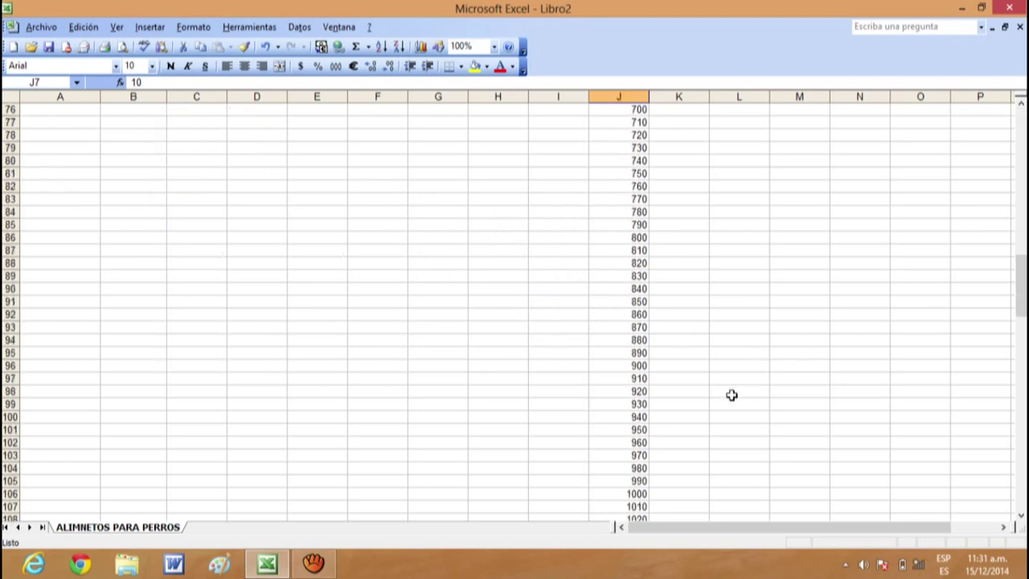
pyautogui.scroll(-5, 732, 395)
pyautogui.scroll(-5, 732, 395)
pyautogui.scroll(-4, 732, 394)
pyautogui.scroll(-8, 731, 394)
pyautogui.scroll(5, 731, 395)
pyautogui.scroll(12, 728, 394)
pyautogui.scroll(9, 724, 394)
pyautogui.scroll(4, 710, 393)
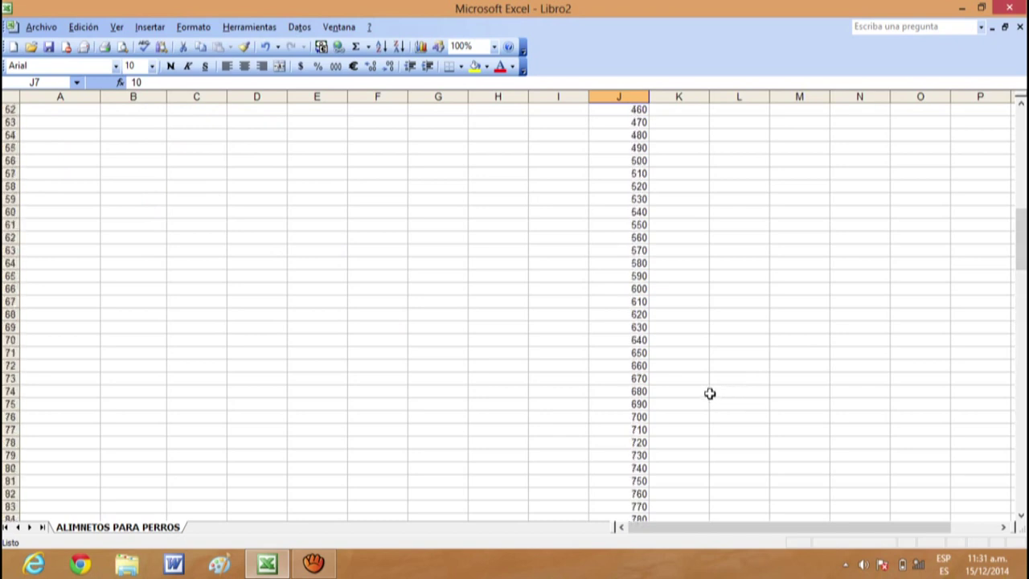
pyautogui.scroll(10, 709, 393)
pyautogui.scroll(7, 710, 393)
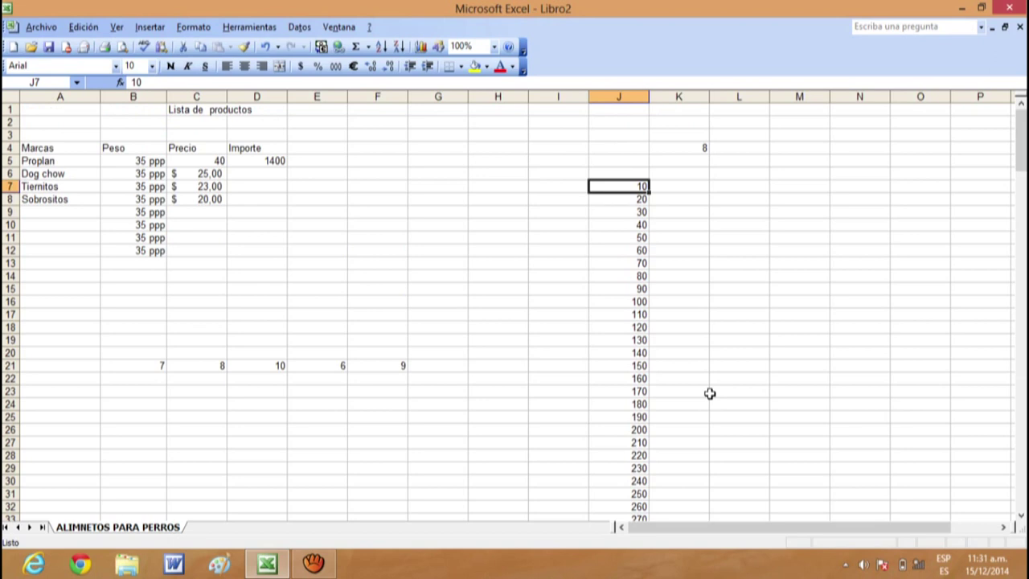
pyautogui.scroll(-12, 709, 393)
pyautogui.scroll(-4, 709, 394)
pyautogui.scroll(-11, 710, 393)
pyautogui.scroll(-7, 707, 395)
pyautogui.scroll(-11, 707, 395)
pyautogui.scroll(-15, 708, 395)
pyautogui.scroll(-3, 707, 395)
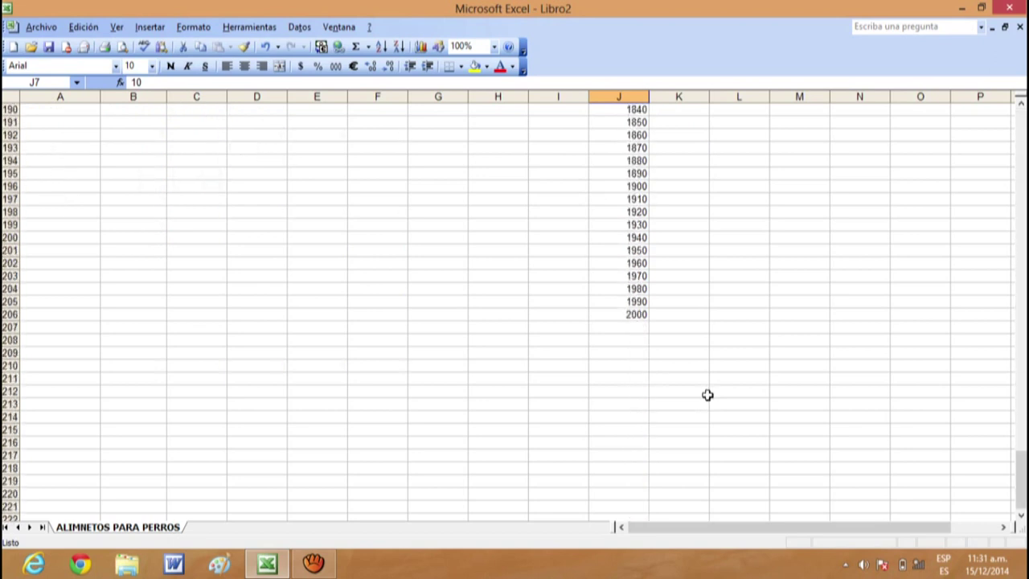
pyautogui.scroll(8, 708, 394)
pyautogui.scroll(6, 708, 395)
pyautogui.scroll(8, 708, 395)
pyautogui.scroll(9, 707, 394)
pyautogui.scroll(5, 707, 395)
pyautogui.scroll(9, 706, 395)
pyautogui.scroll(6, 706, 395)
pyautogui.scroll(7, 707, 395)
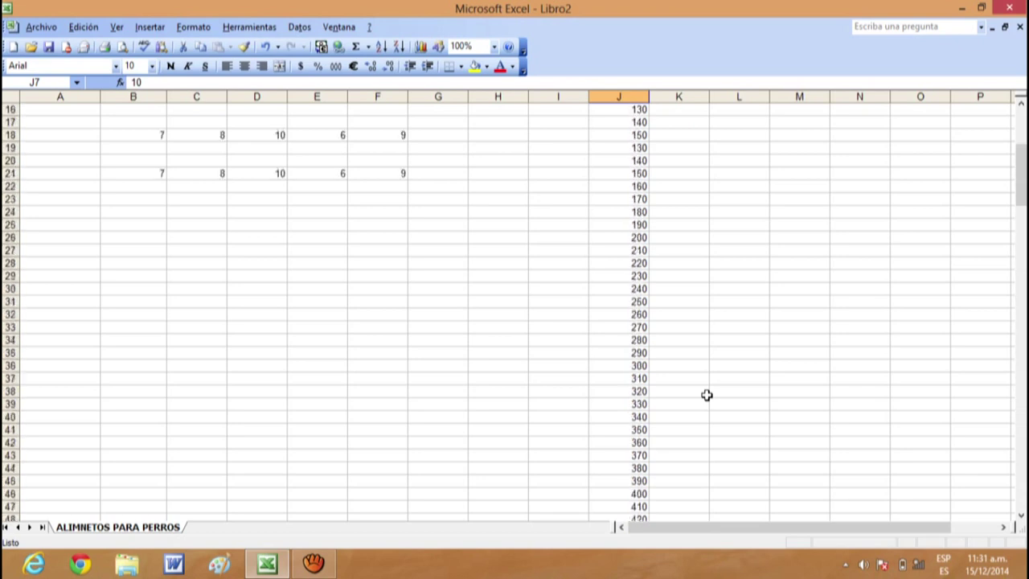
pyautogui.scroll(4, 706, 395)
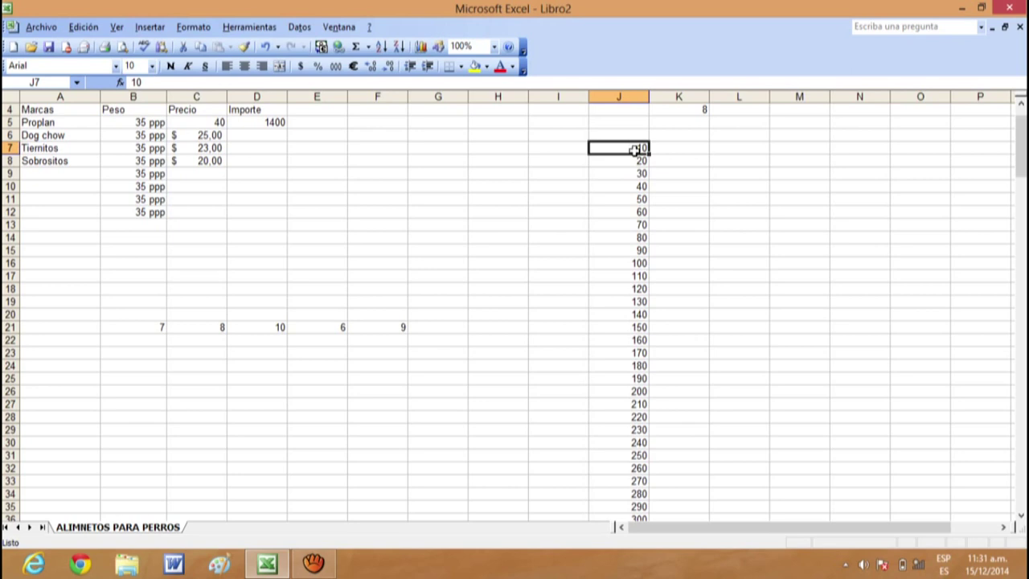
# Extend the 10, 20, 30… series down column J, reaching 440 in J50
pyautogui.moveTo(620, 155); pyautogui.dragTo(625, 504)
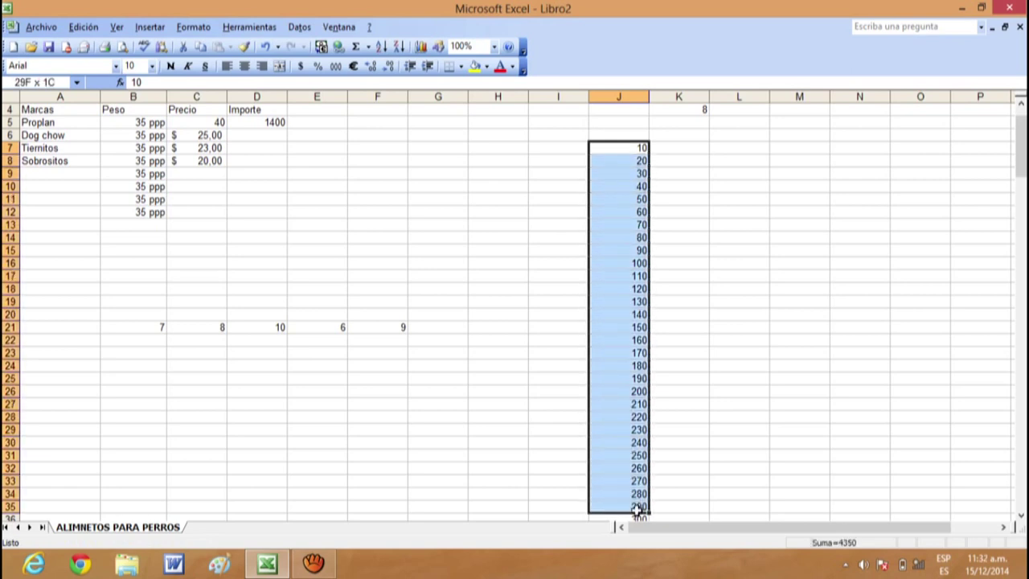
pyautogui.moveTo(626, 504); pyautogui.dragTo(618, 505)
pyautogui.scroll(-2, 611, 500)
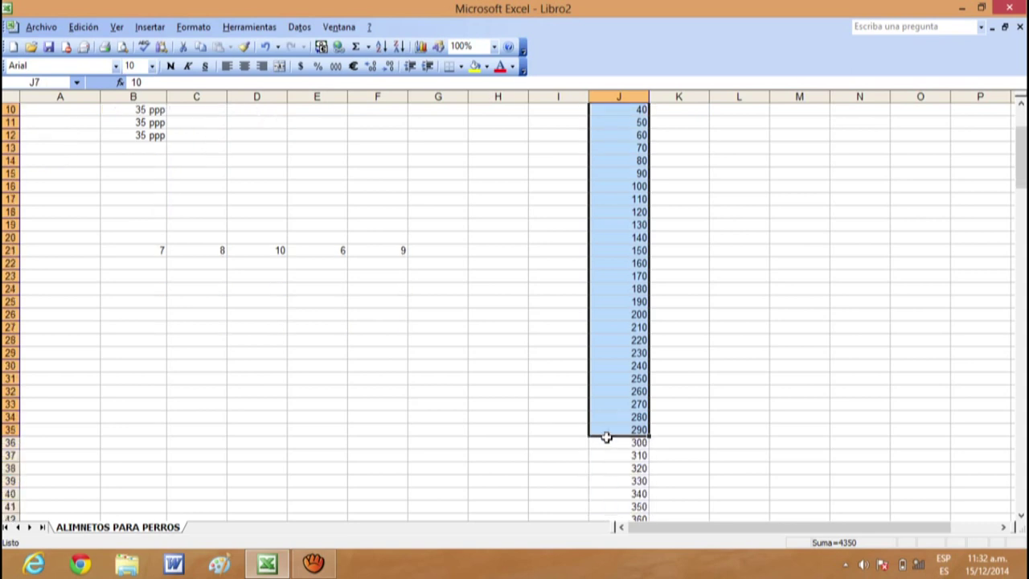
pyautogui.scroll(-3, 604, 438)
pyautogui.scroll(-4, 607, 440)
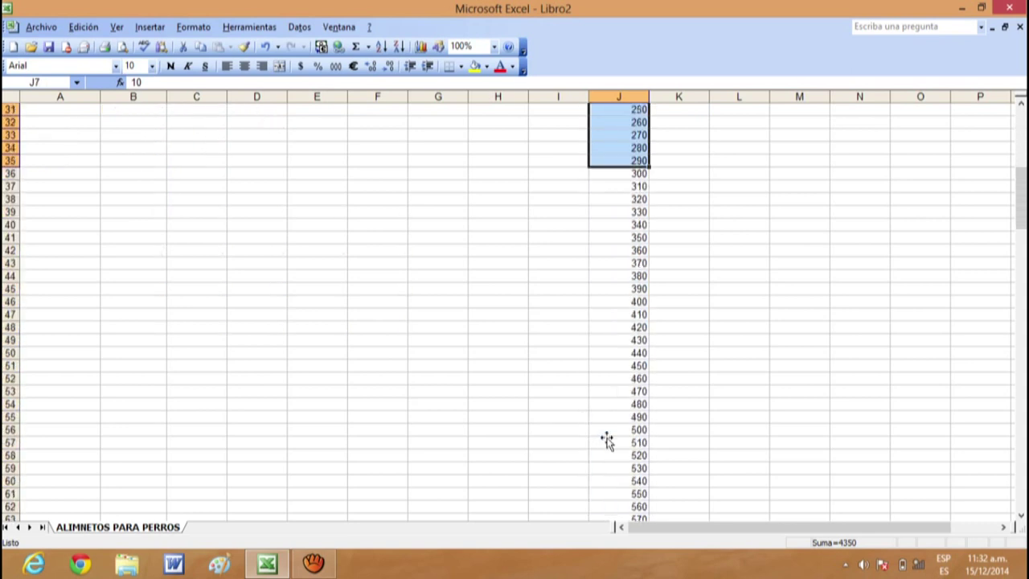
pyautogui.click(615, 160)
pyautogui.moveTo(615, 161); pyautogui.dragTo(616, 211)
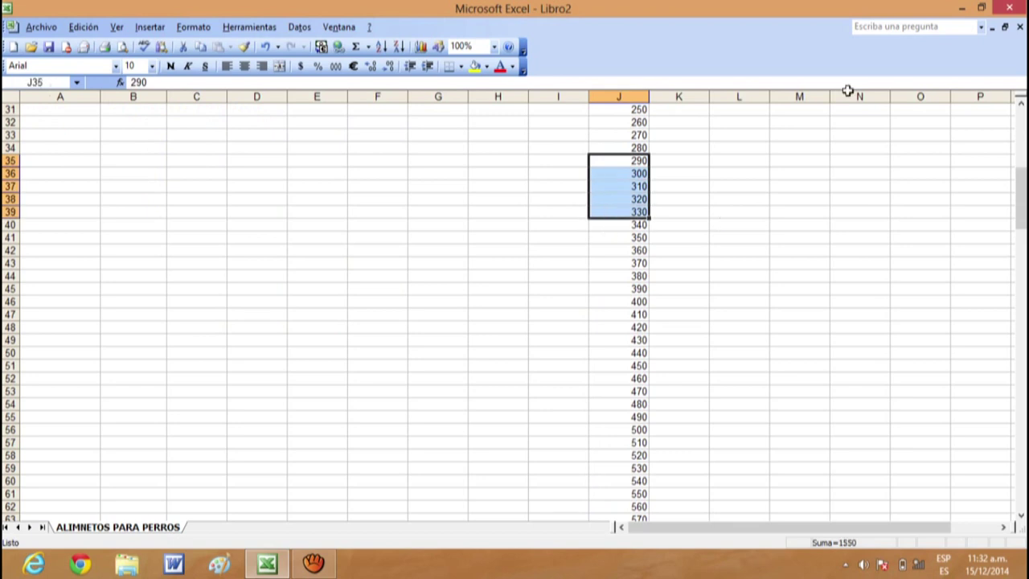
pyautogui.click(776, 350)
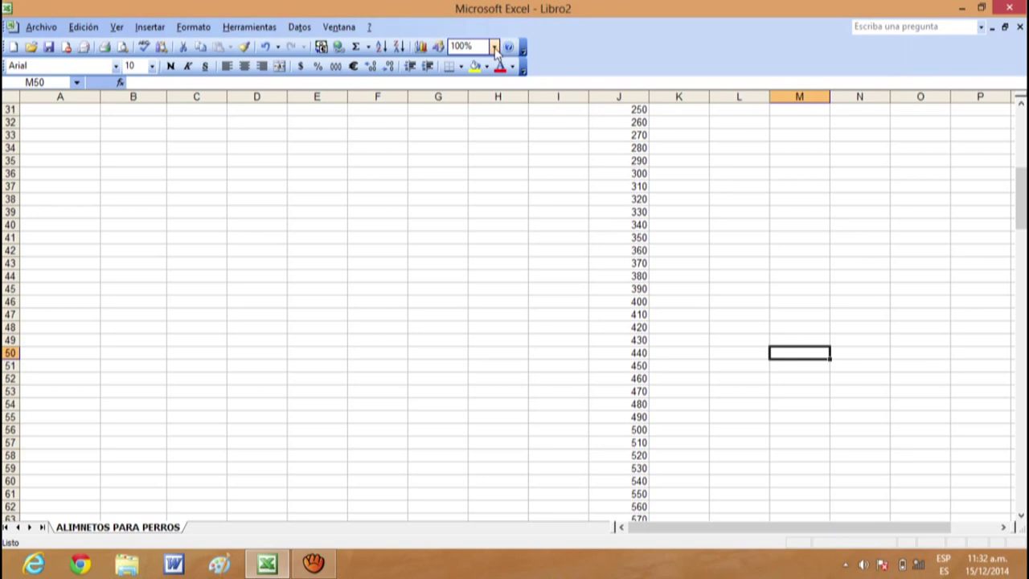
# Zoom the sheet out to 25%, then to 30%
pyautogui.click(494, 46)
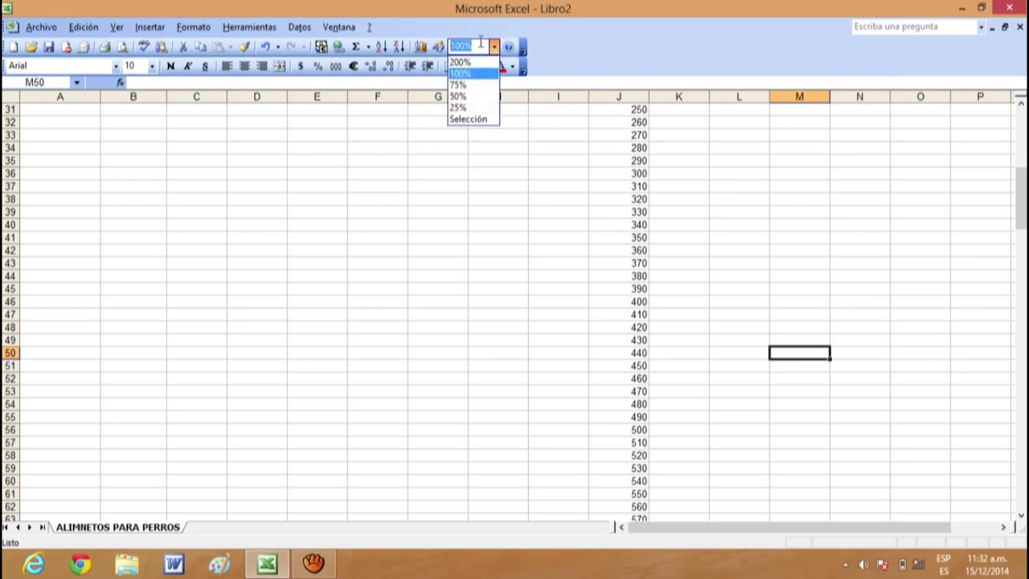
pyautogui.click(480, 106)
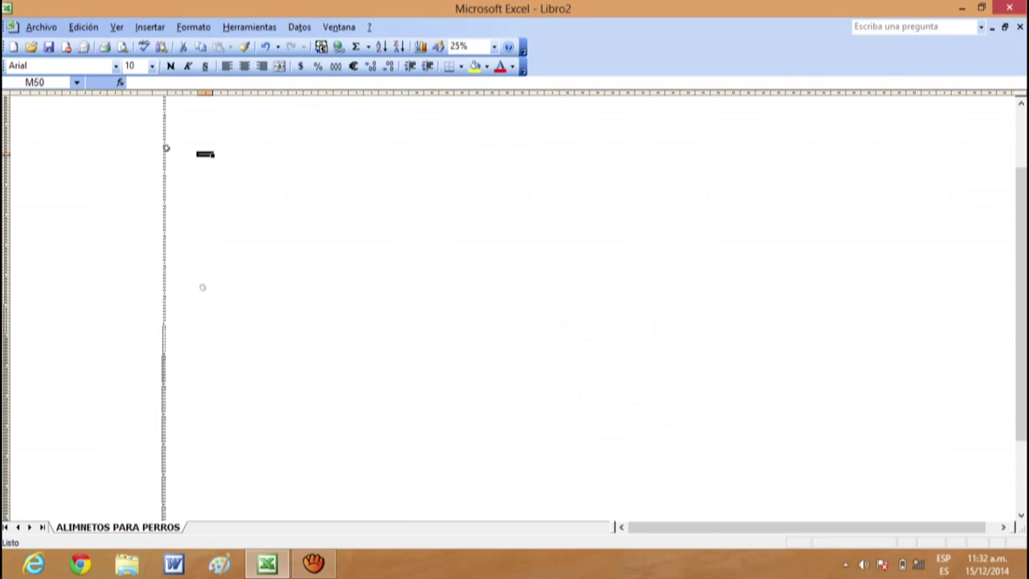
pyautogui.click(477, 44)
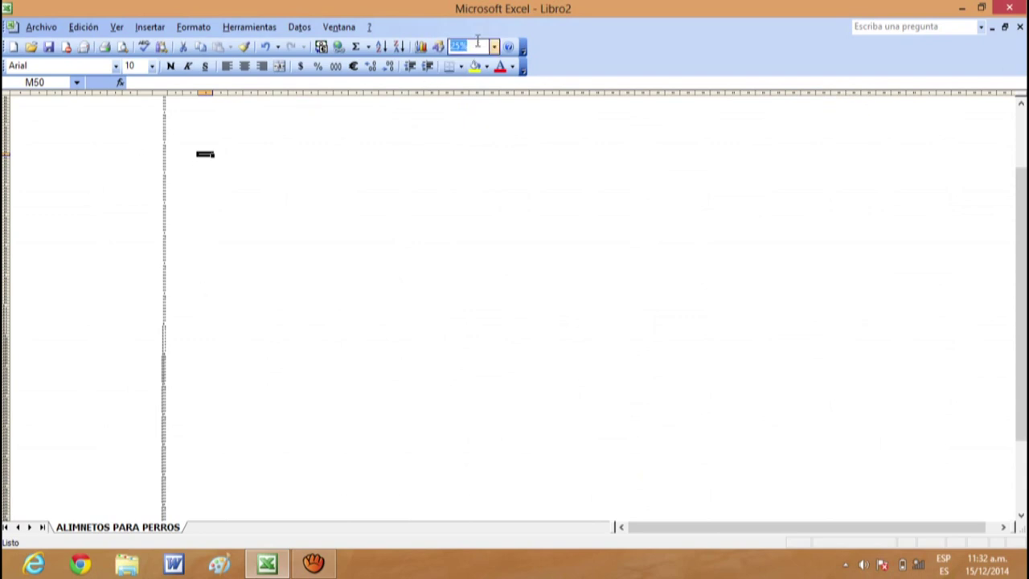
pyautogui.write('30')
pyautogui.press('Return')
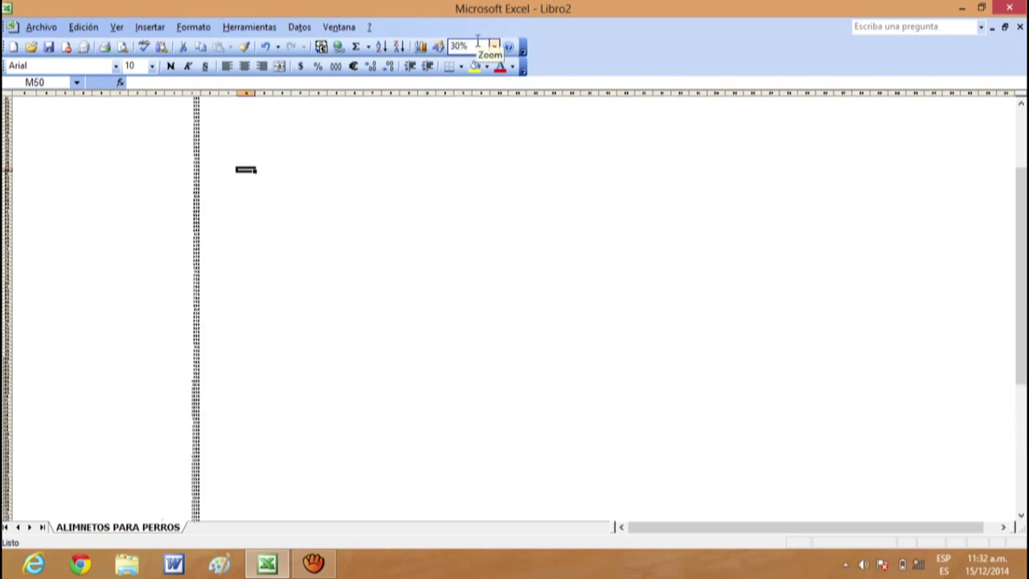
# Select the long column J series, then start entering a new zoom level
pyautogui.click(275, 162)
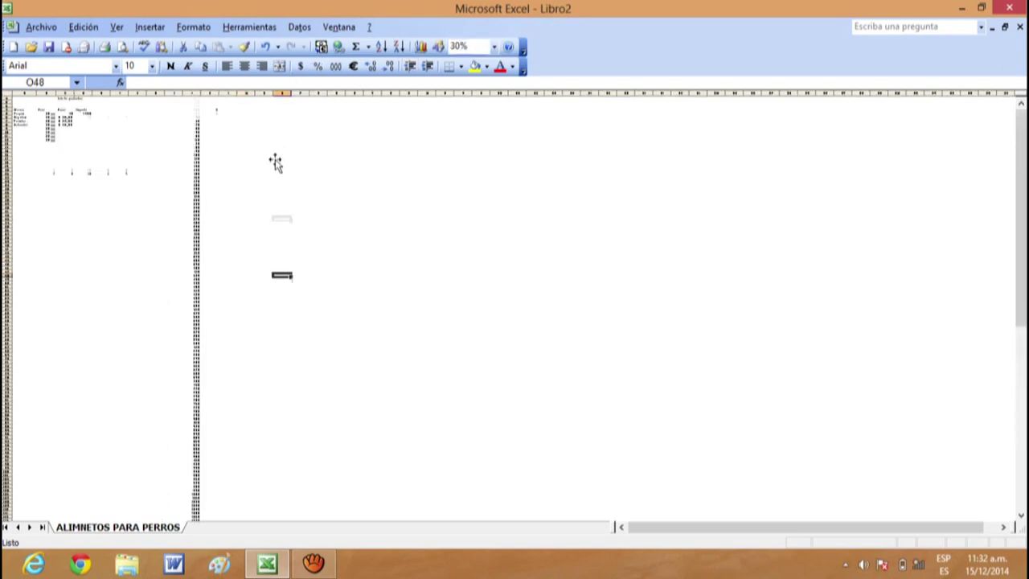
pyautogui.moveTo(199, 123); pyautogui.dragTo(211, 234)
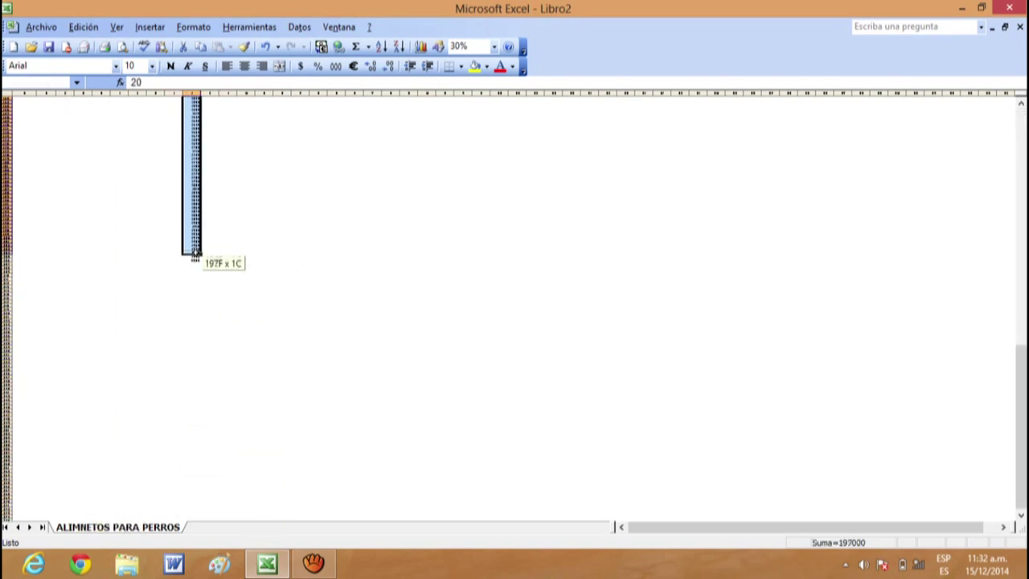
pyautogui.moveTo(211, 234); pyautogui.dragTo(196, 255)
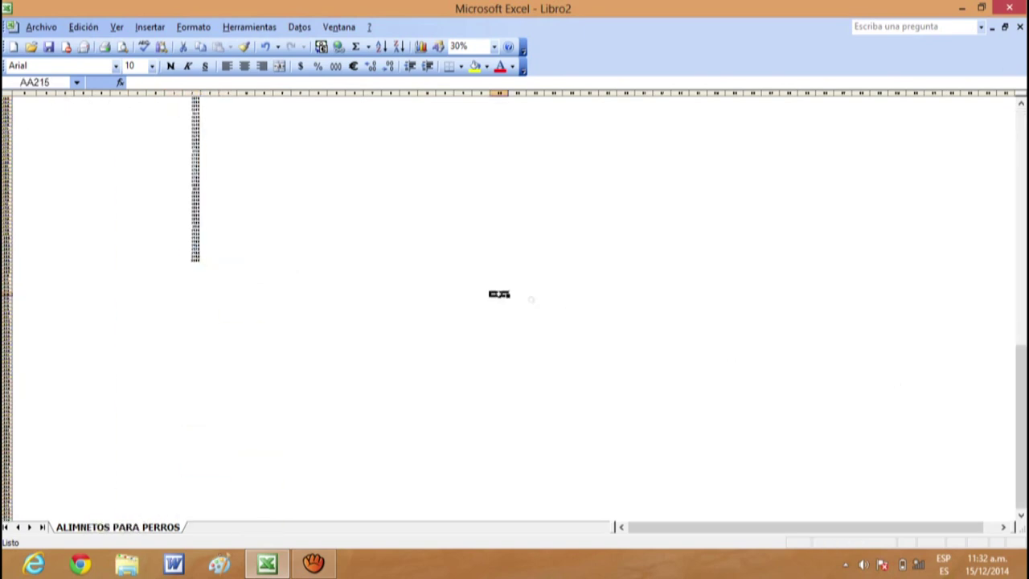
pyautogui.scroll(15, 639, 313)
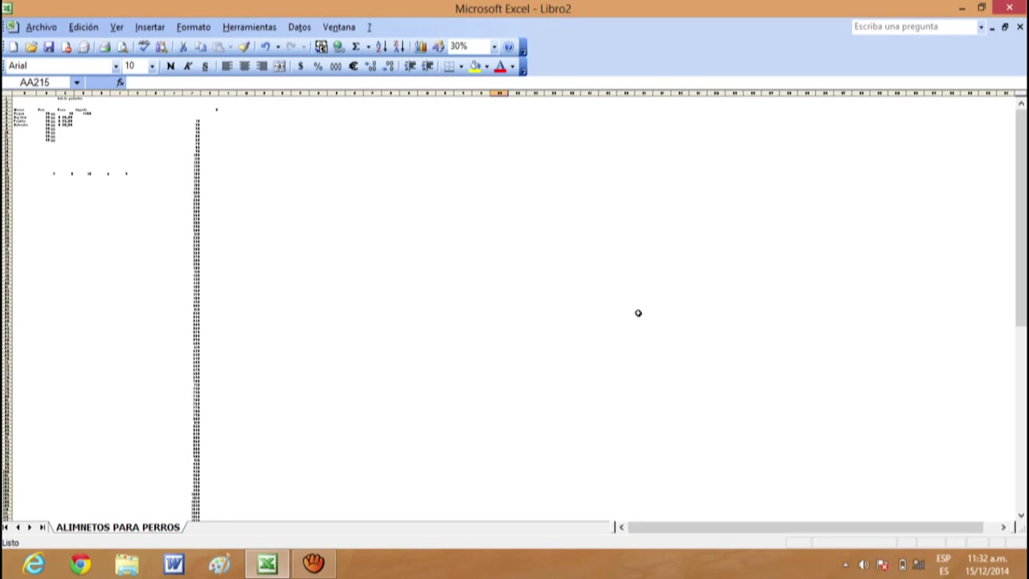
pyautogui.click(419, 228)
pyautogui.click(191, 124)
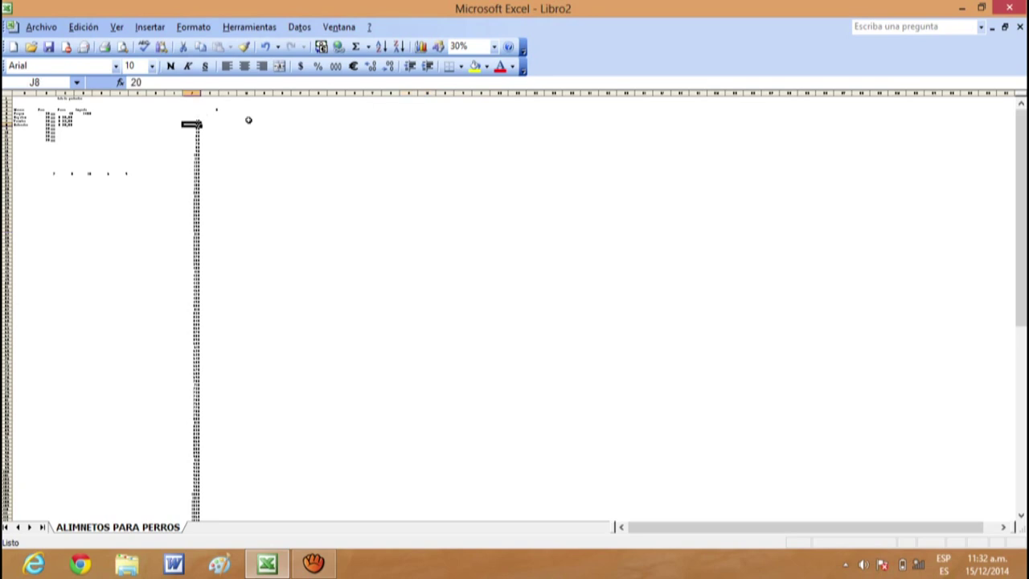
pyautogui.click(454, 47)
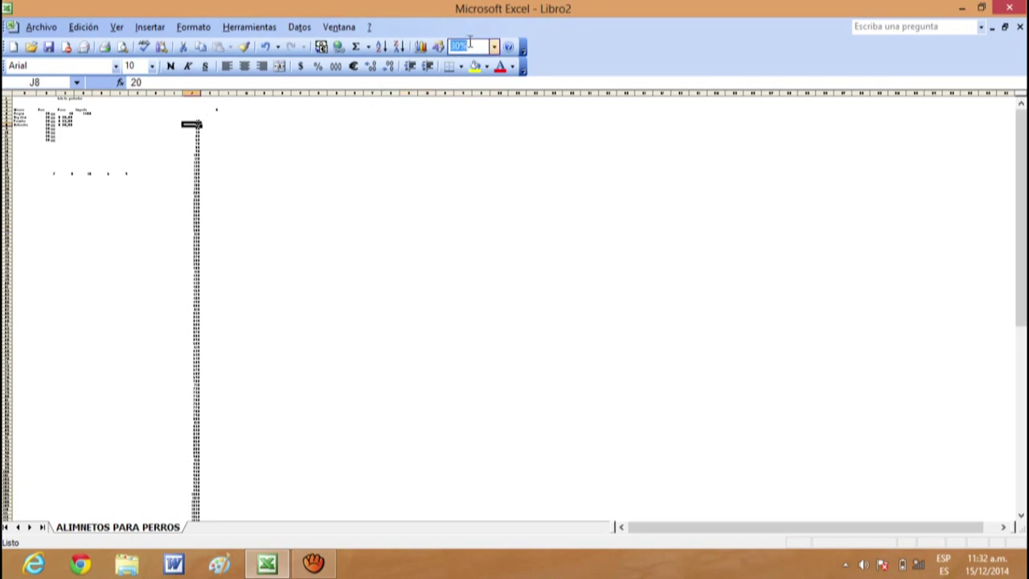
pyautogui.write('1')
# Zoom to 200%, select J7, then set the zoom back to 100%
pyautogui.press('Return')
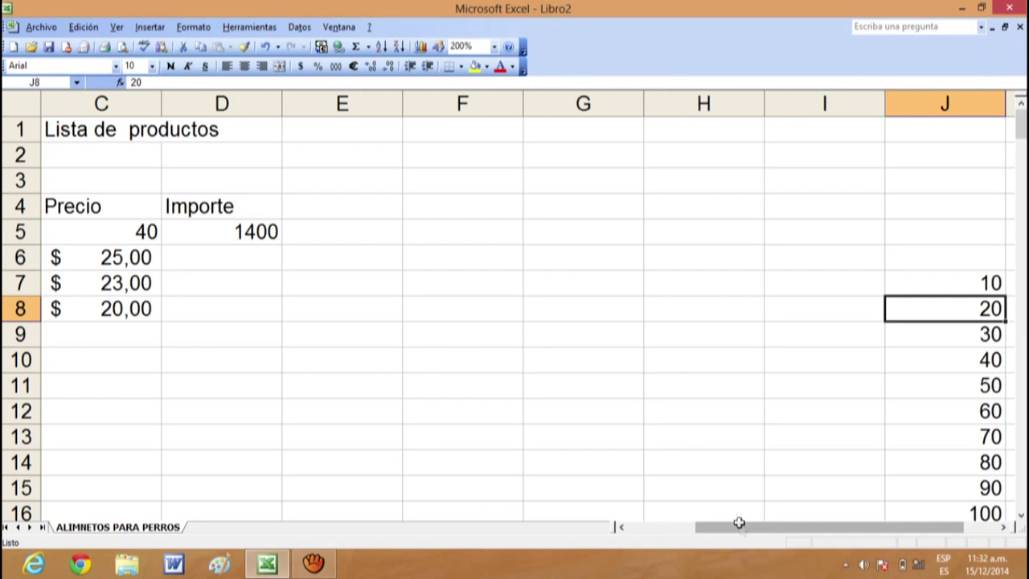
pyautogui.moveTo(737, 527); pyautogui.dragTo(769, 526)
pyautogui.click(833, 402)
pyautogui.click(858, 286)
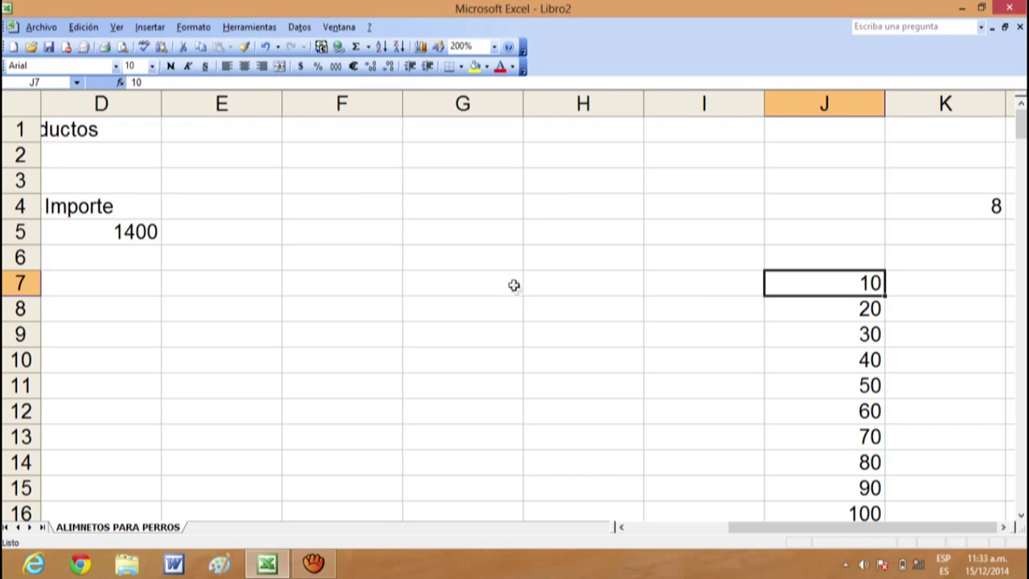
pyautogui.click(480, 46)
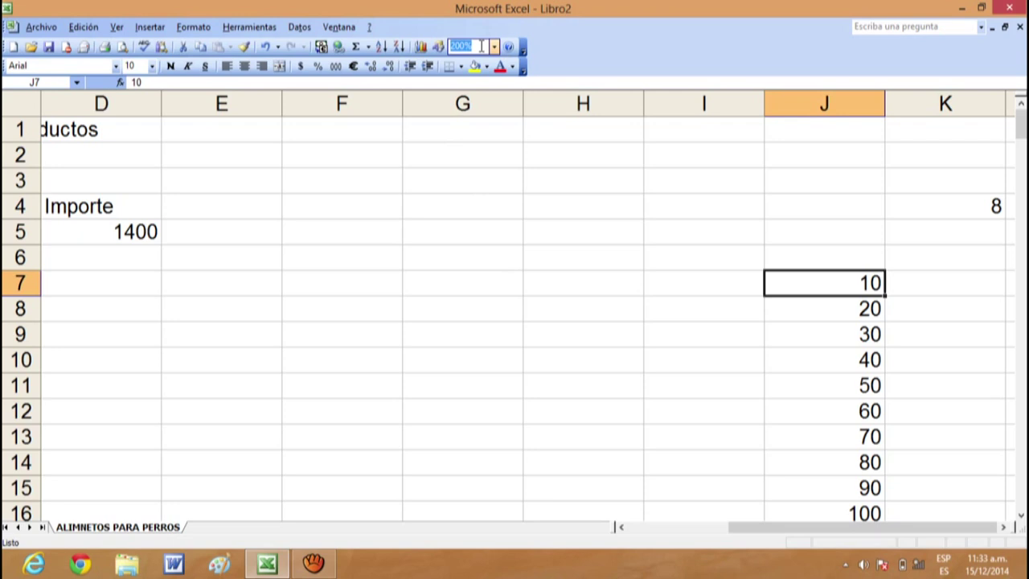
pyautogui.write('1')
pyautogui.press('Return')
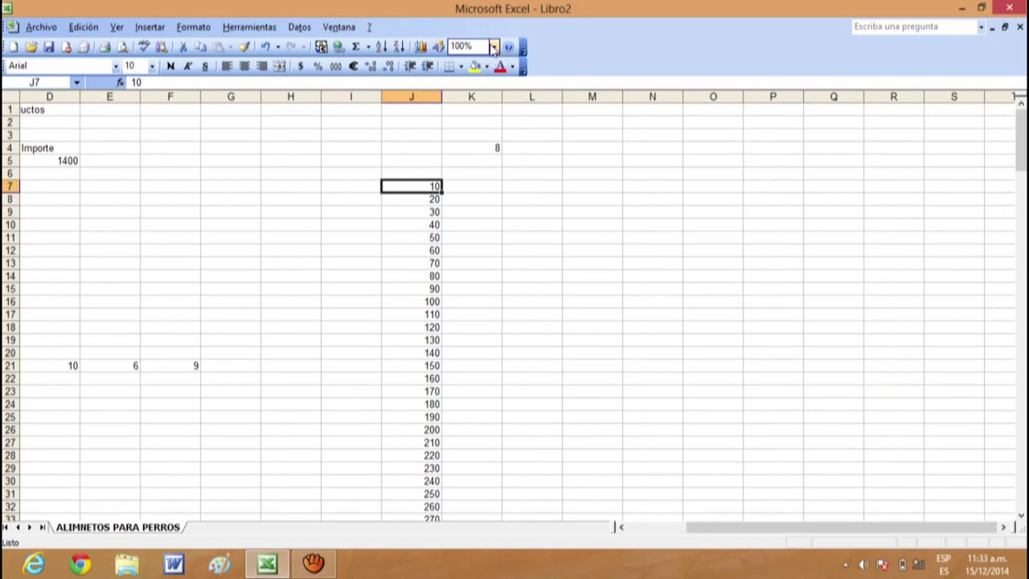
# At 25% zoom, clear the series cells from J8 downward with Borrar contenido
pyautogui.click(494, 48)
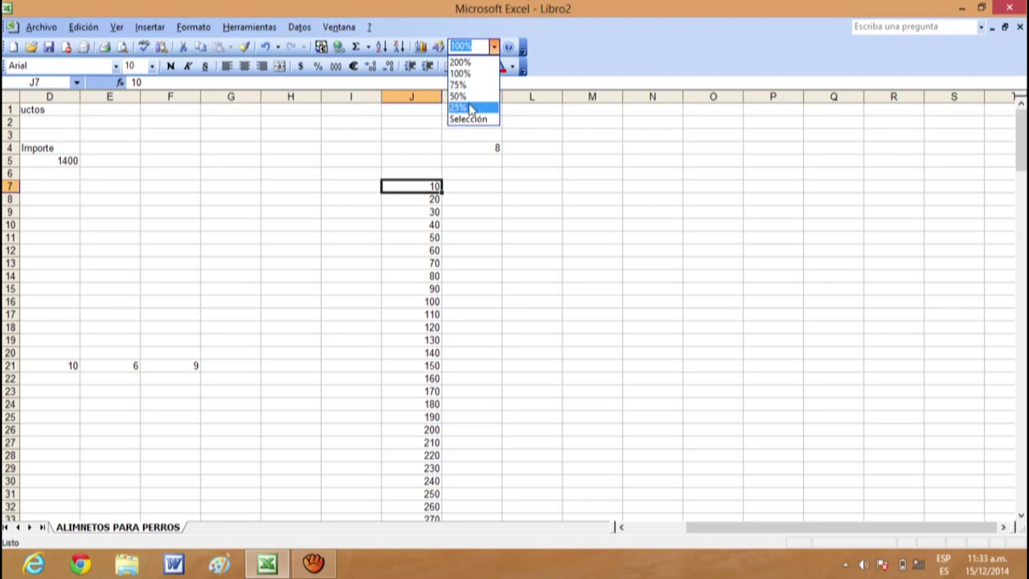
pyautogui.click(468, 107)
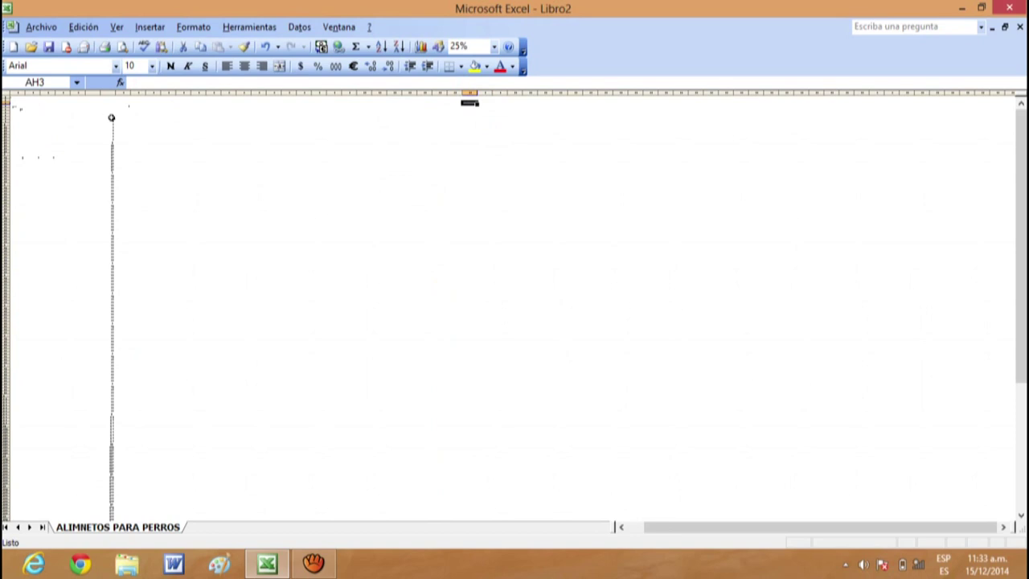
pyautogui.moveTo(108, 119)
pyautogui.mouseDown()
pyautogui.moveTo(97, 361)
pyautogui.moveTo(109, 539)
pyautogui.mouseUp()
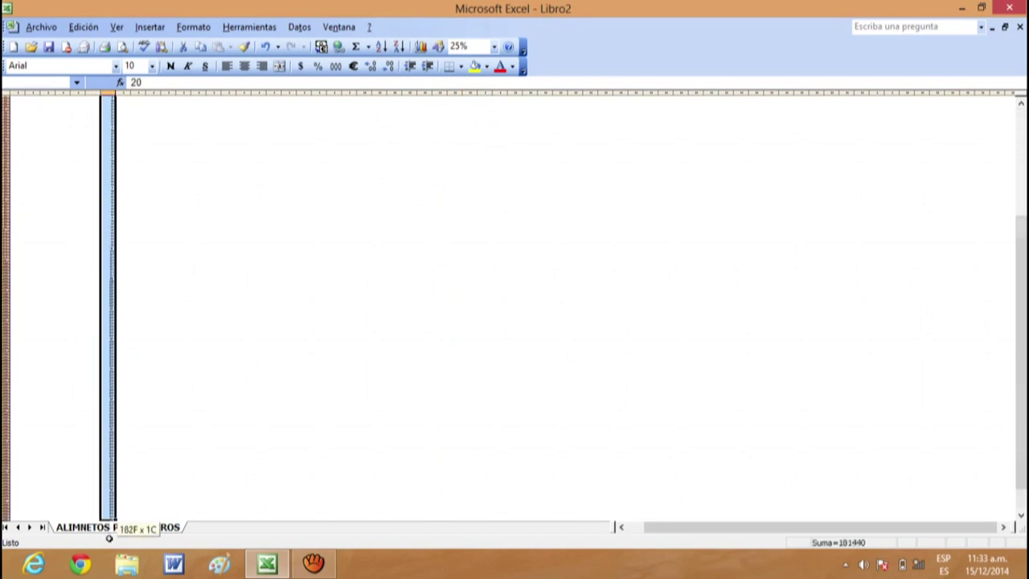
pyautogui.moveTo(110, 538); pyautogui.dragTo(135, 225)
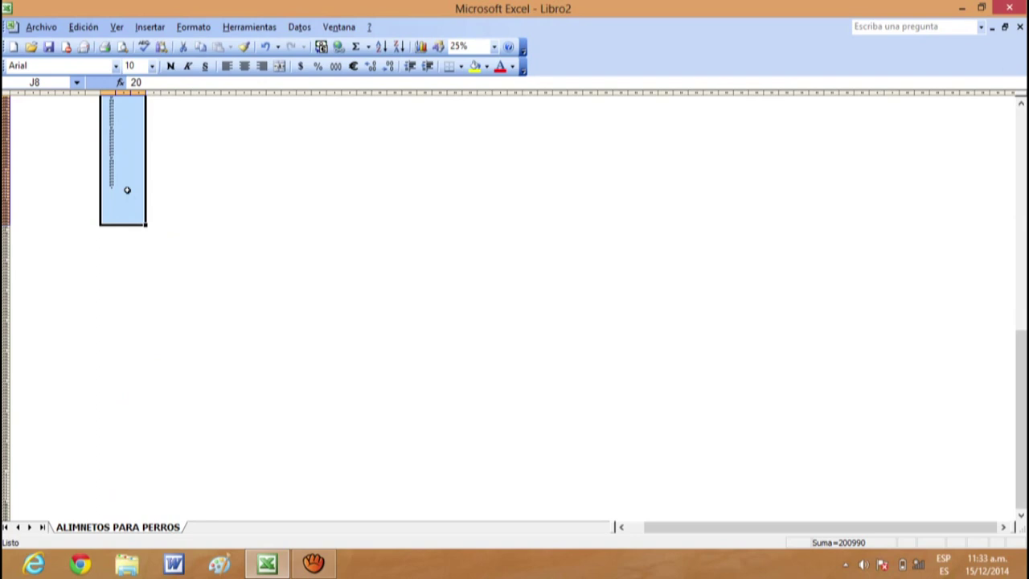
pyautogui.rightClick(127, 190)
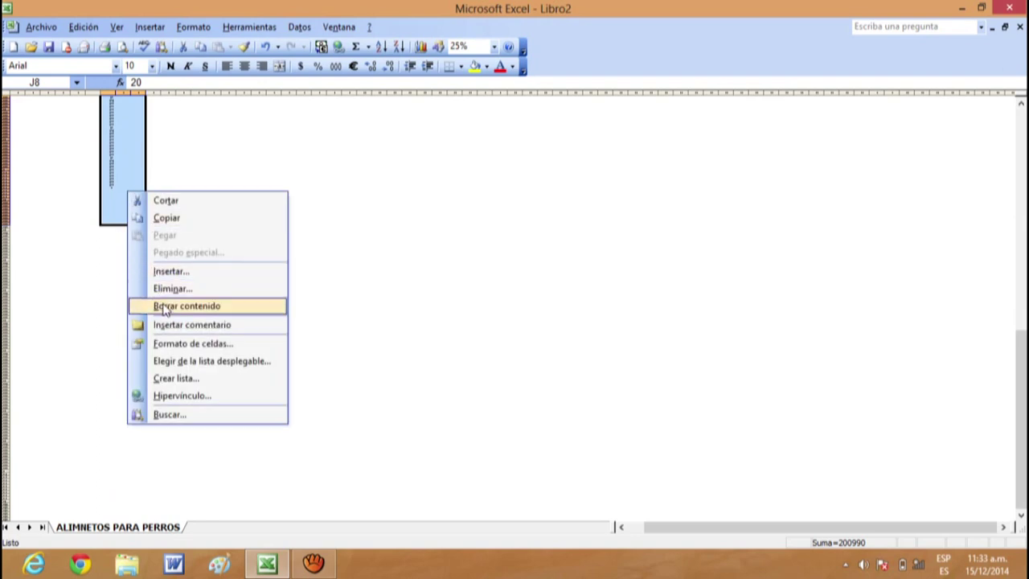
pyautogui.click(164, 308)
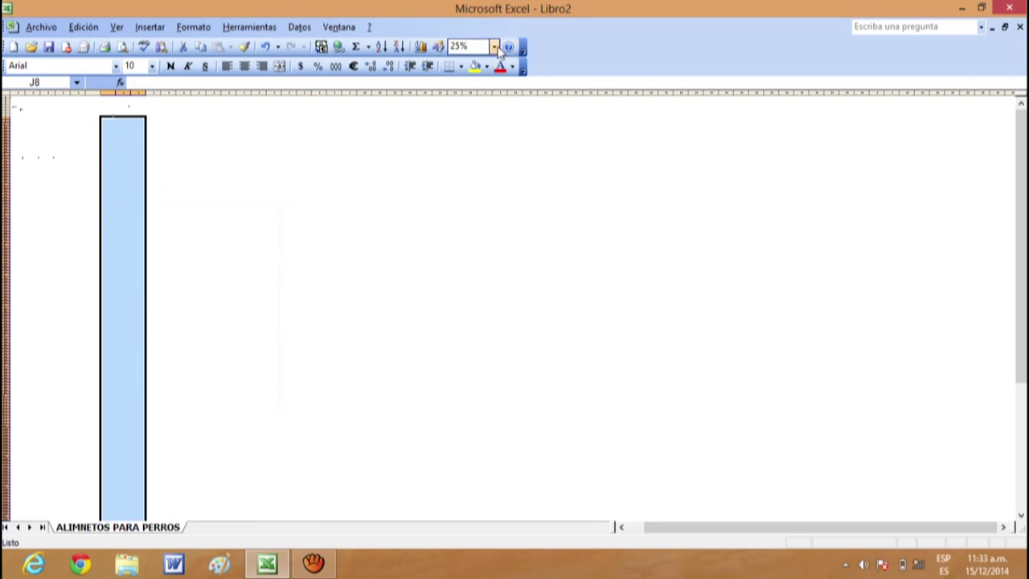
pyautogui.click(495, 47)
# Set the zoom to 100% and scroll back to the table at the top
pyautogui.click(481, 73)
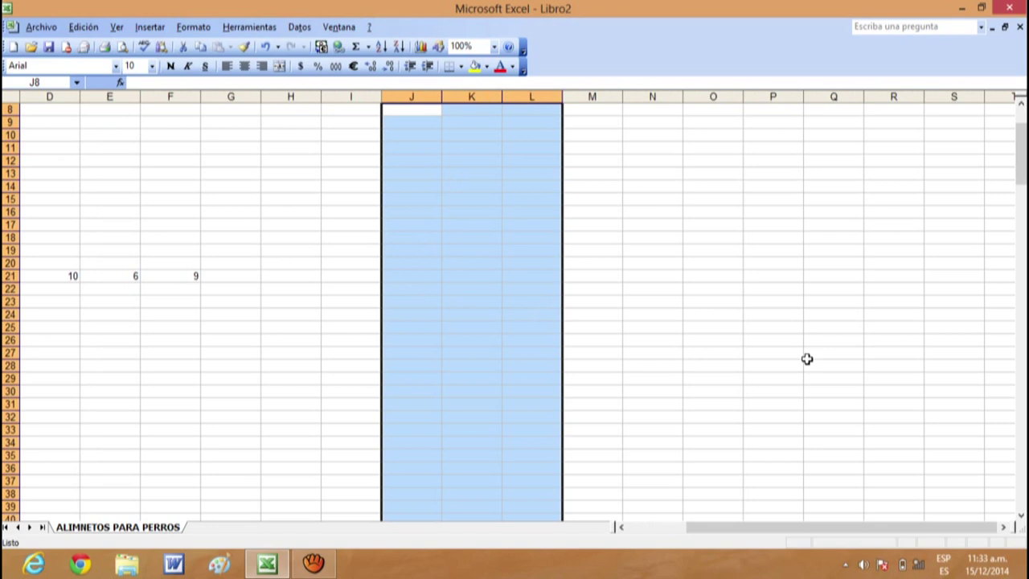
pyautogui.click(997, 352)
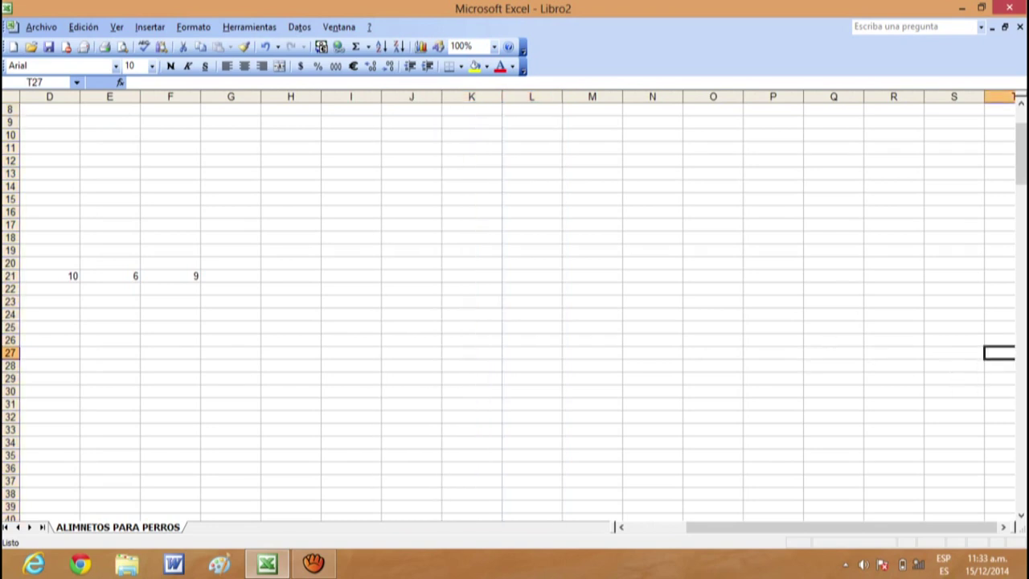
pyautogui.moveTo(740, 533); pyautogui.dragTo(600, 555)
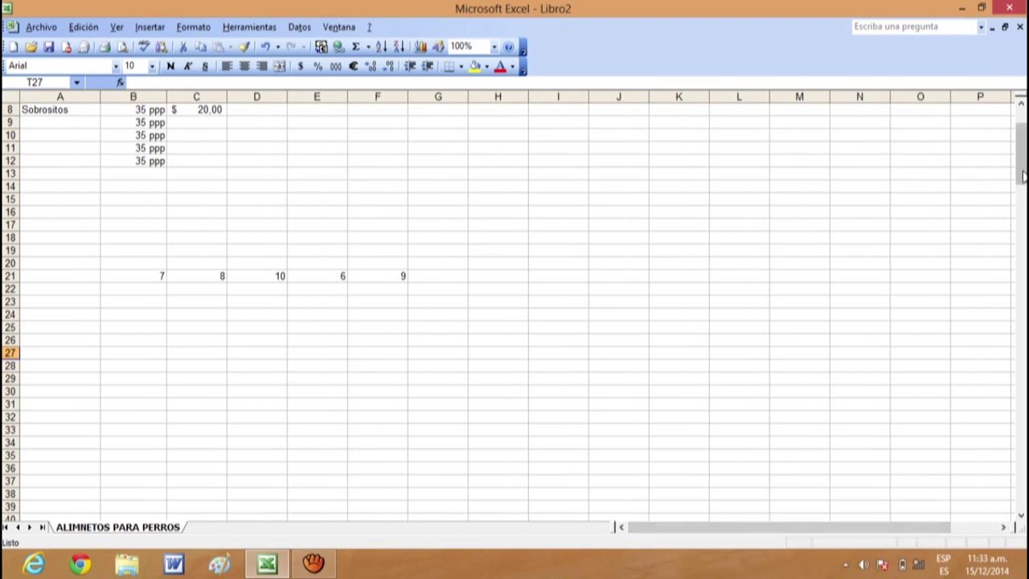
pyautogui.moveTo(1021, 152); pyautogui.dragTo(1021, 137)
pyautogui.click(579, 250)
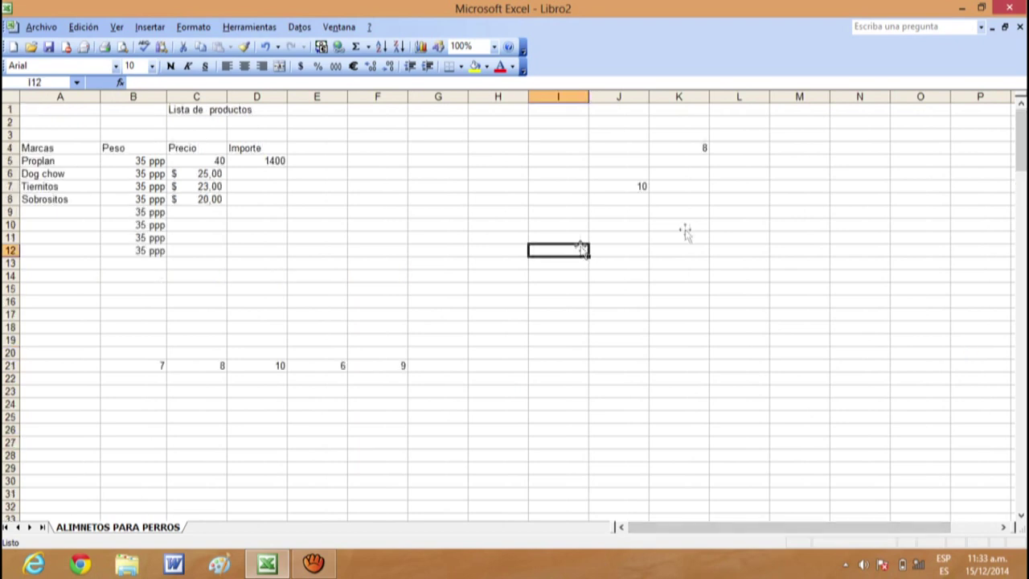
pyautogui.click(704, 252)
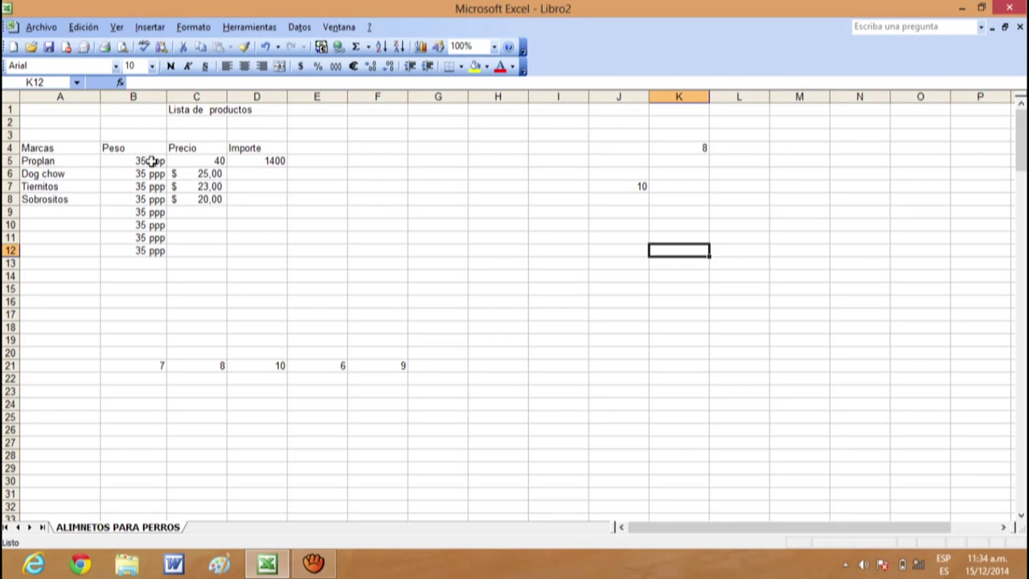
pyautogui.moveTo(151, 161); pyautogui.dragTo(148, 201)
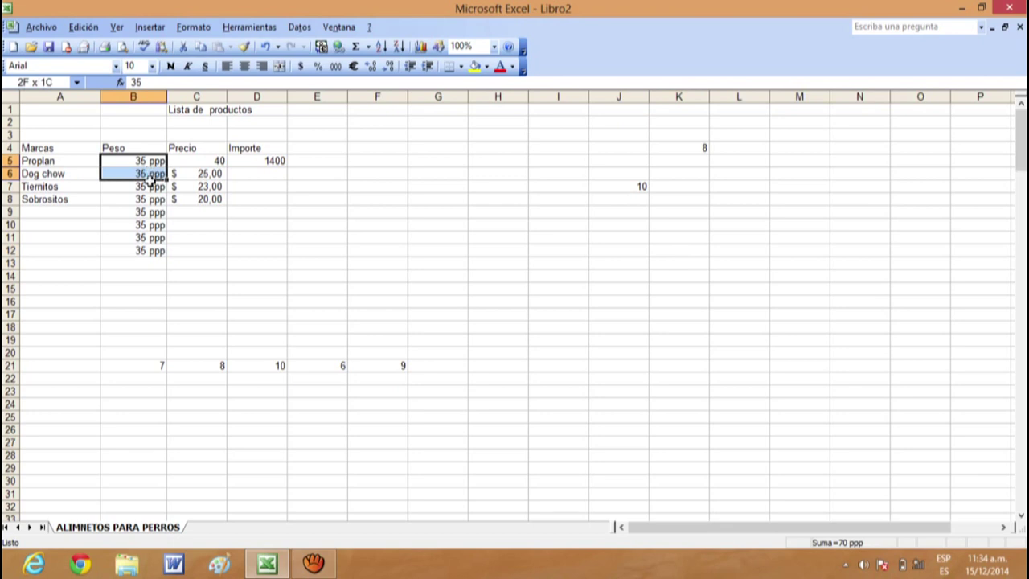
pyautogui.moveTo(148, 201); pyautogui.dragTo(146, 152)
pyautogui.click(136, 224)
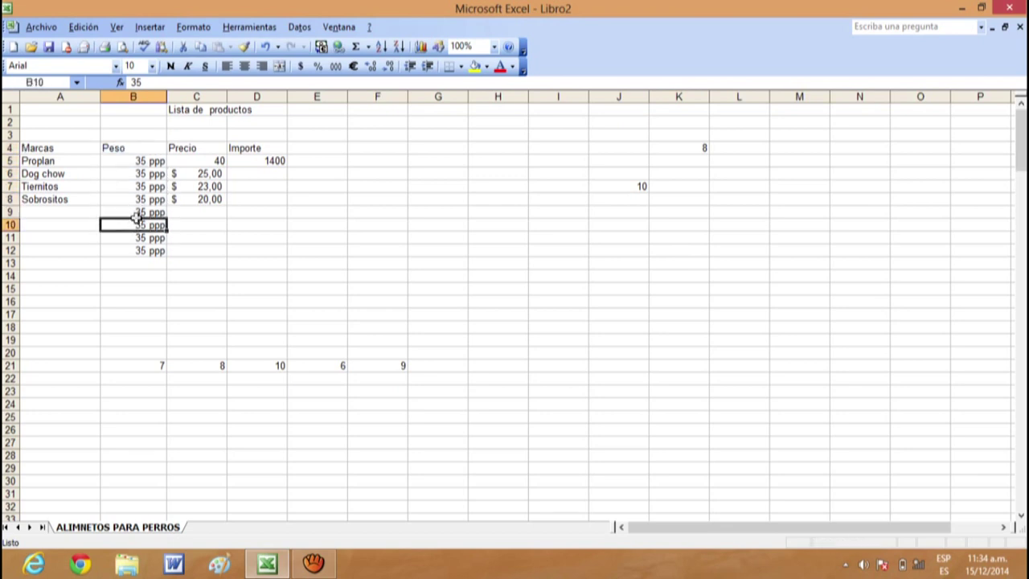
pyautogui.doubleClick(141, 213)
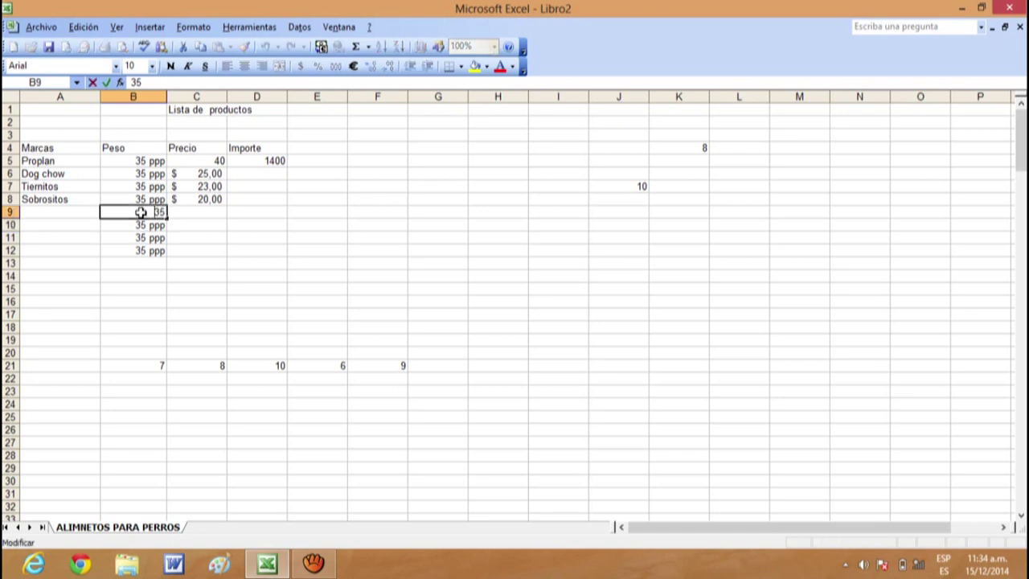
pyautogui.moveTo(142, 213)
pyautogui.mouseDown()
pyautogui.moveTo(140, 237)
pyautogui.moveTo(138, 224)
pyautogui.mouseUp()
pyautogui.press('Escape')
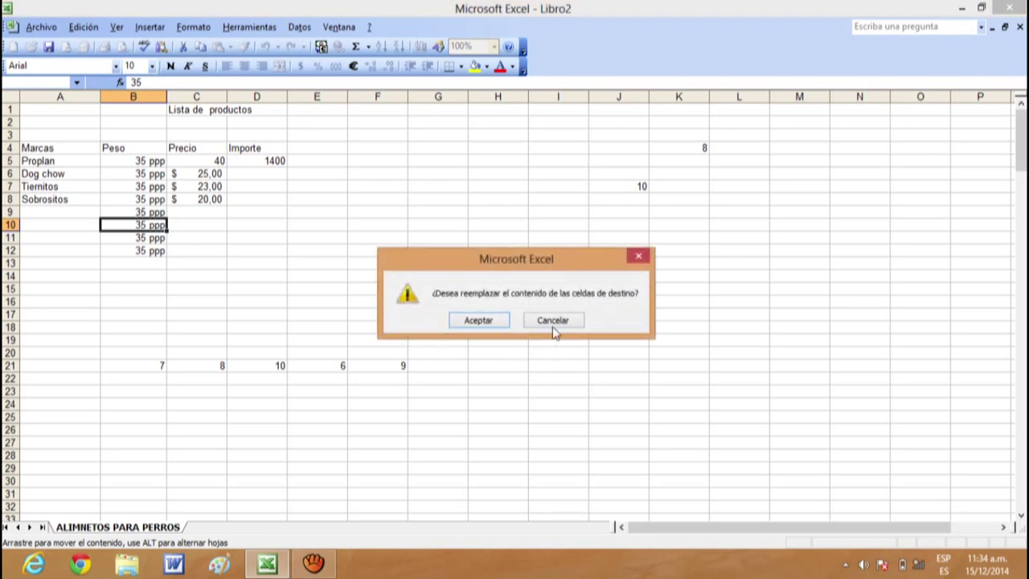
pyautogui.click(552, 320)
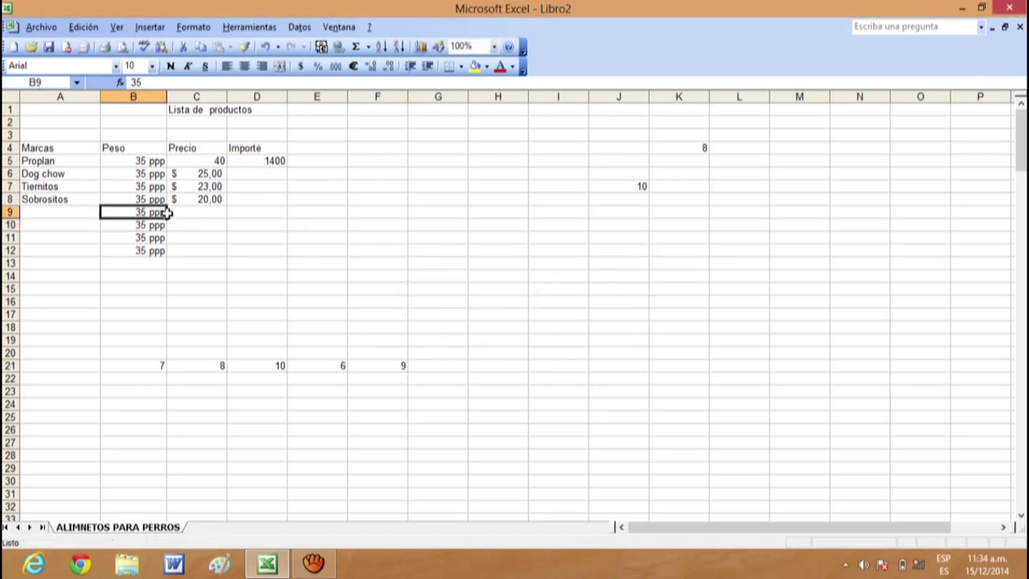
# Clear the extra 35 ppp weights in B9:B12
pyautogui.moveTo(197, 290); pyautogui.dragTo(48, 442)
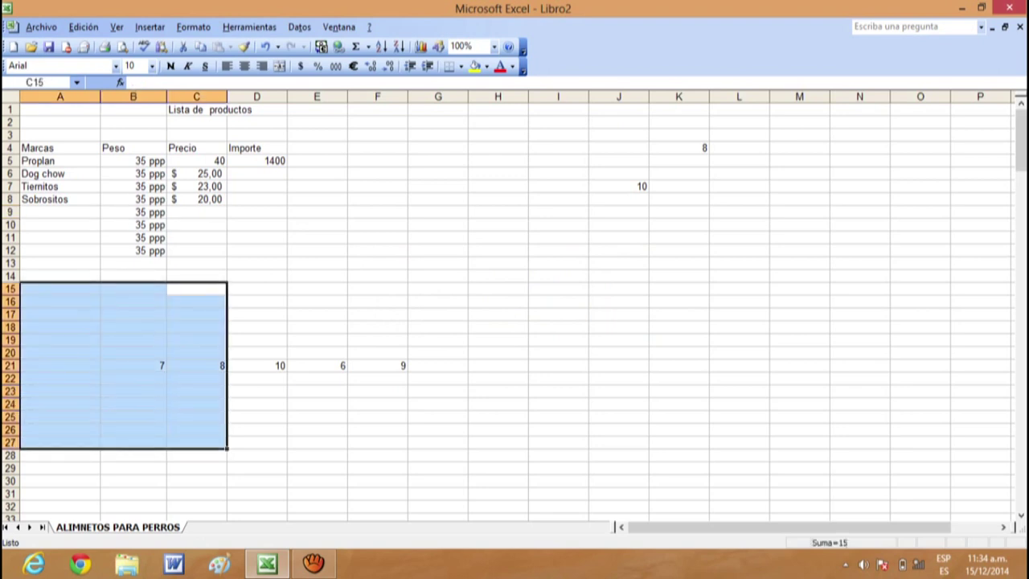
pyautogui.click(127, 228)
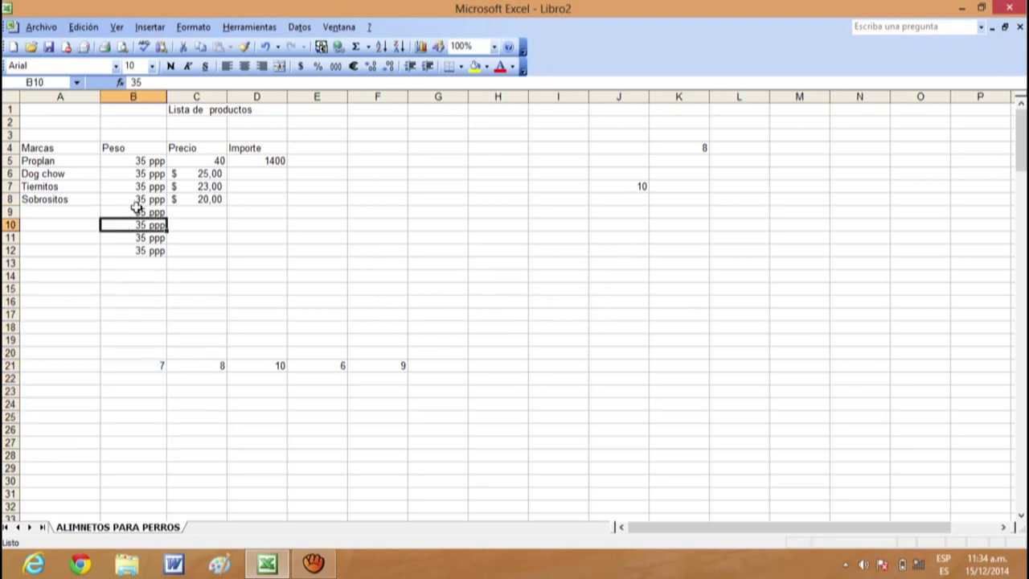
pyautogui.moveTo(137, 214); pyautogui.dragTo(135, 250)
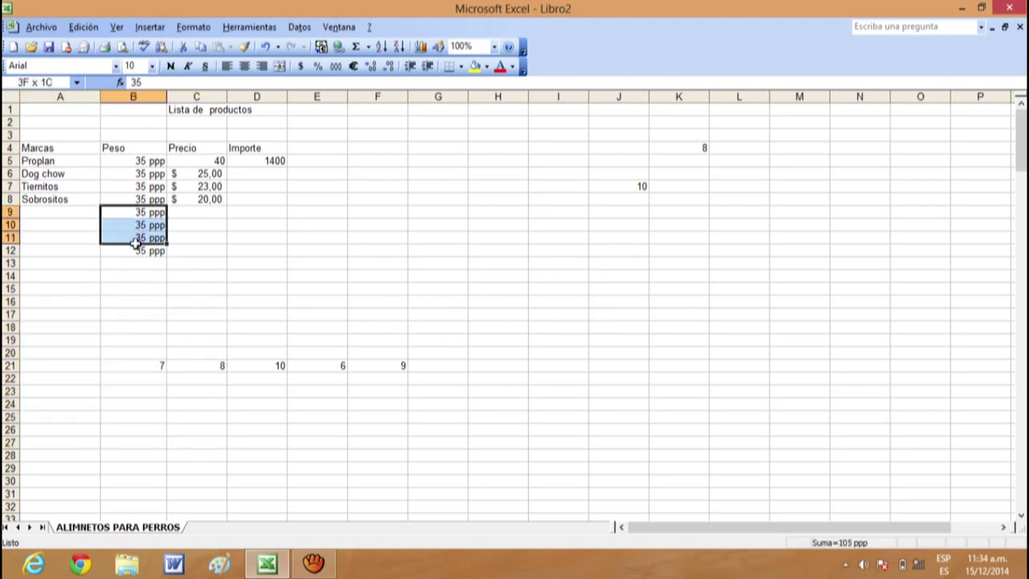
pyautogui.rightClick(135, 250)
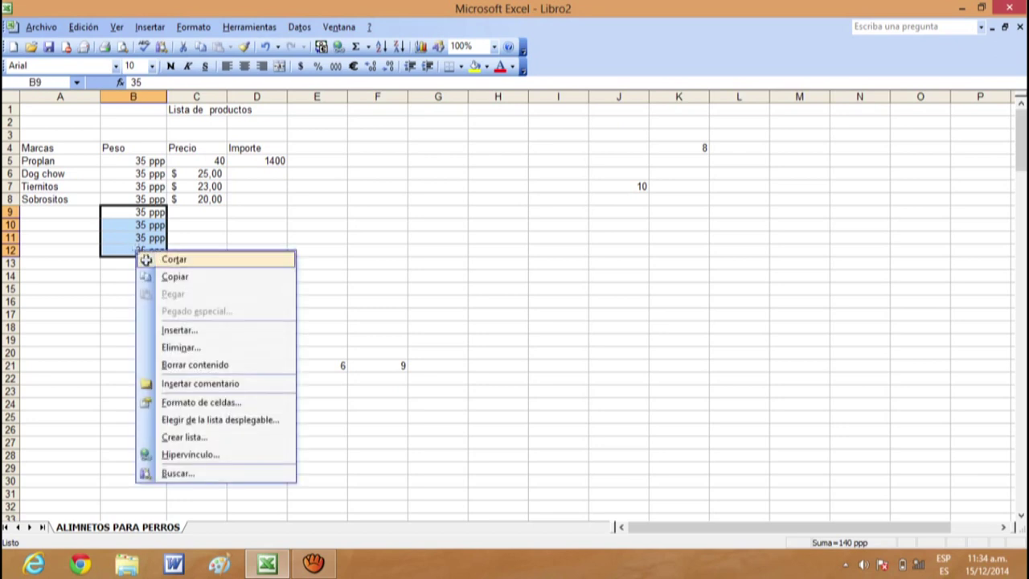
pyautogui.click(186, 363)
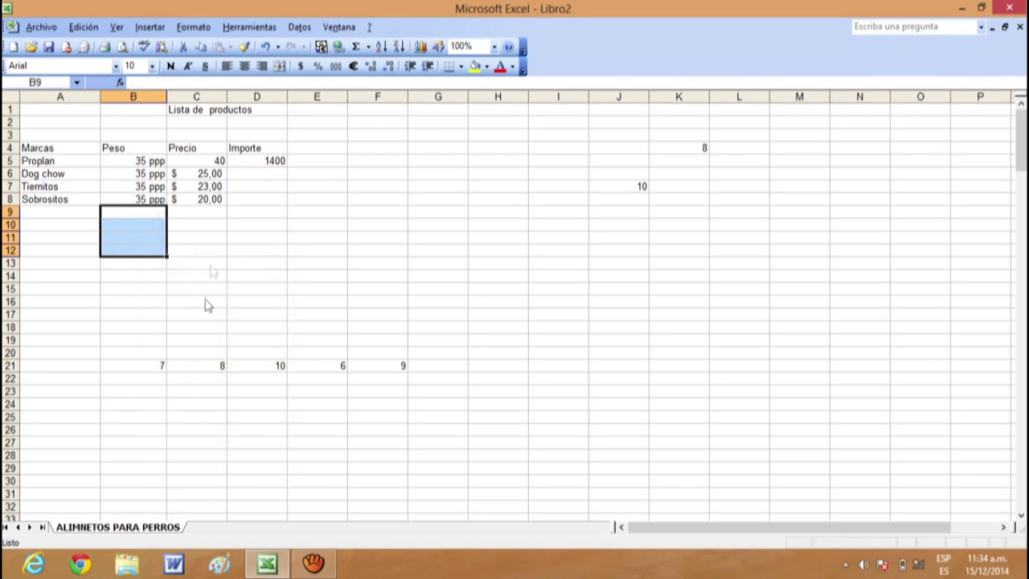
pyautogui.click(211, 264)
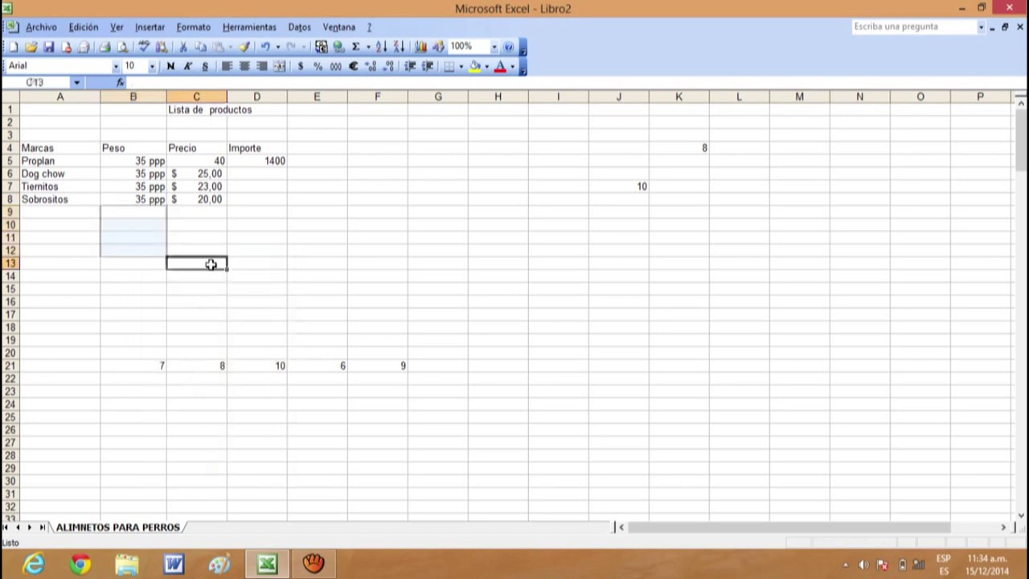
# Select the four weights in B5:B8 and bring up their cell menu
pyautogui.click(141, 158)
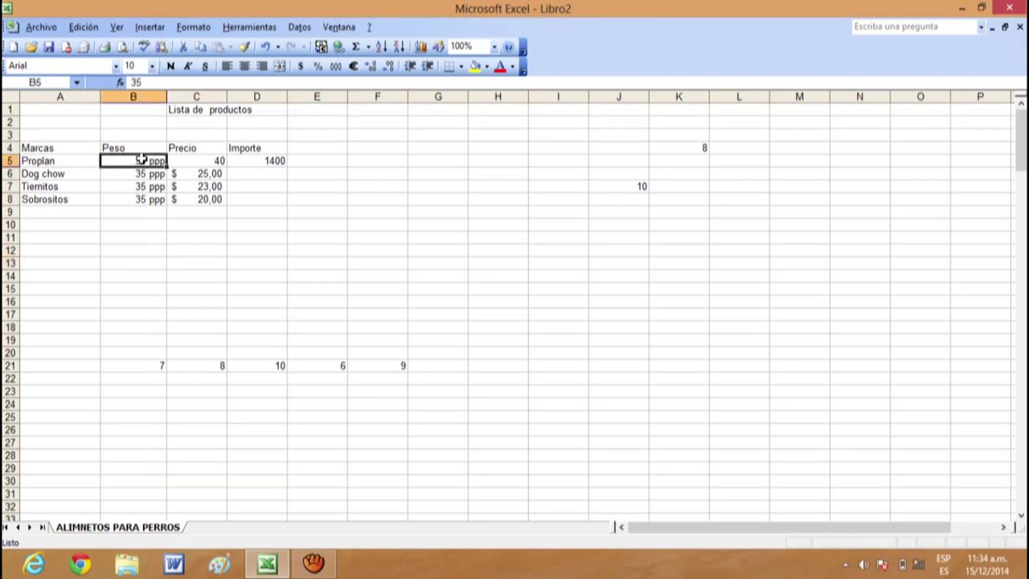
pyautogui.moveTo(142, 158); pyautogui.dragTo(135, 193)
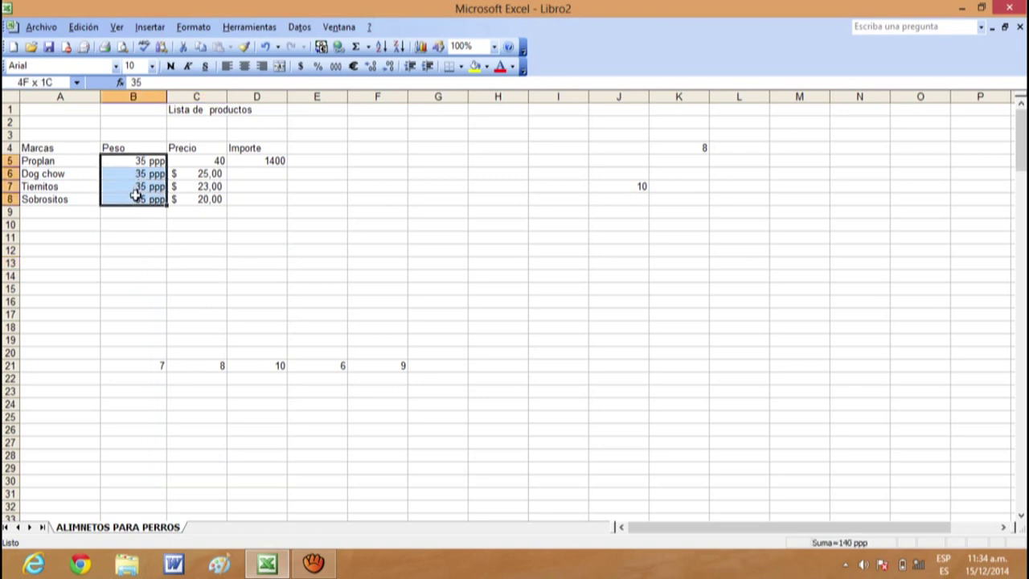
pyautogui.rightClick(135, 193)
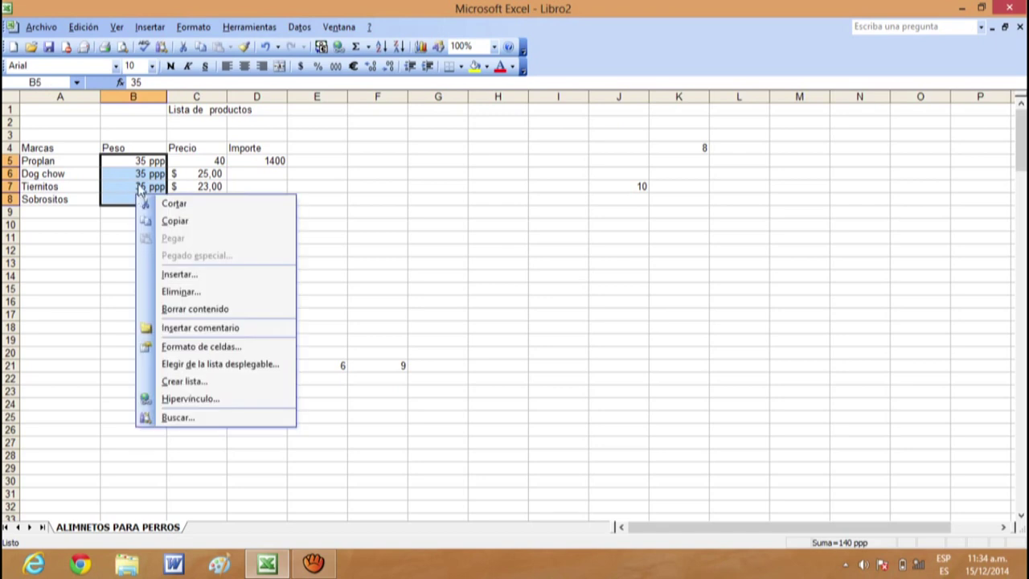
pyautogui.click(80, 30)
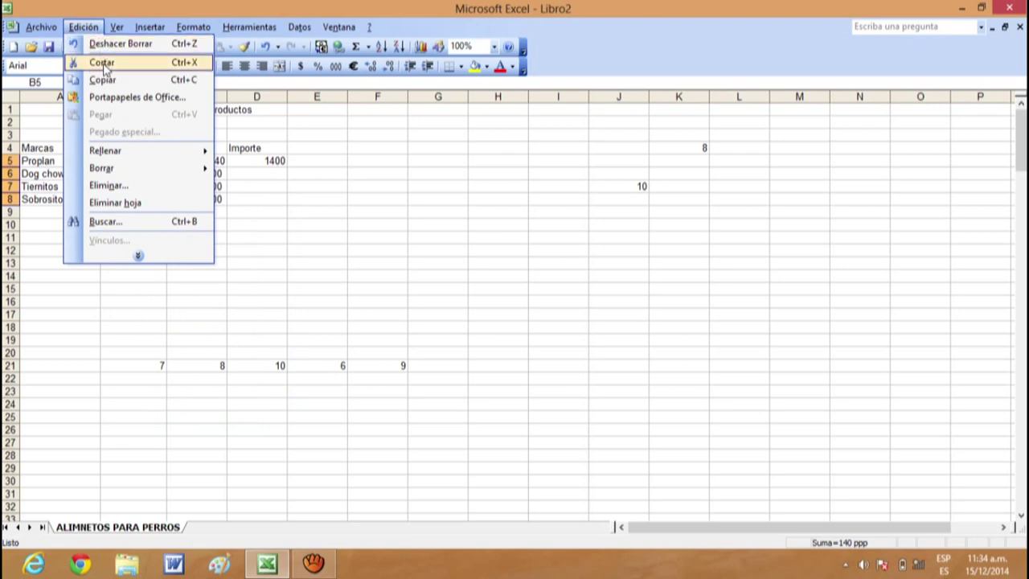
pyautogui.moveTo(121, 155)
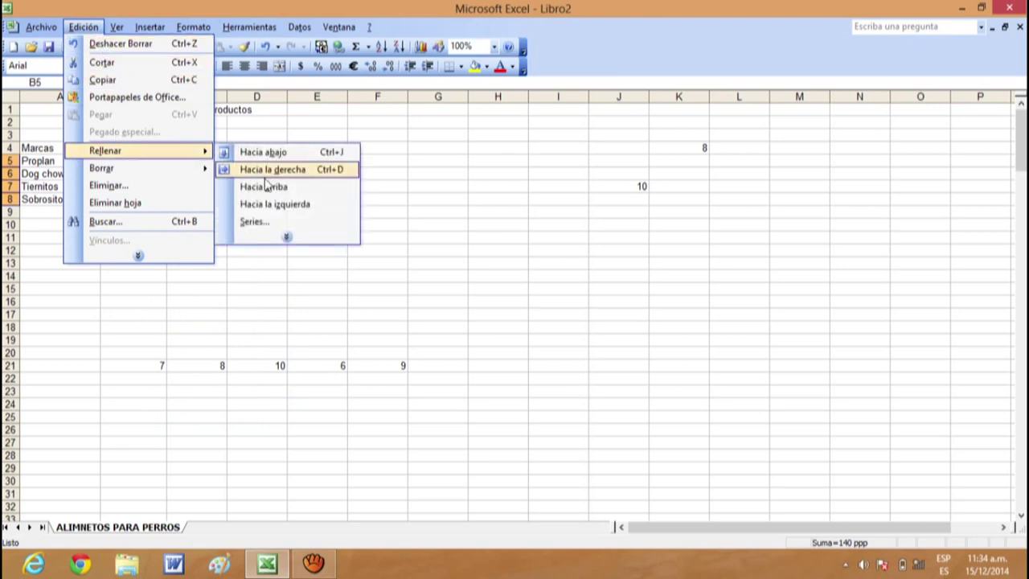
pyautogui.click(288, 238)
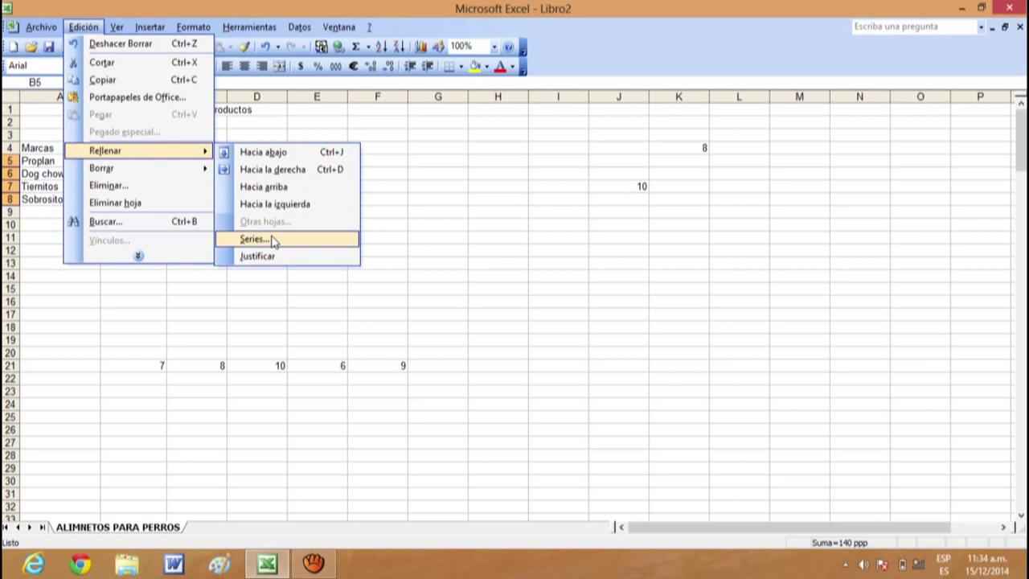
pyautogui.click(86, 29)
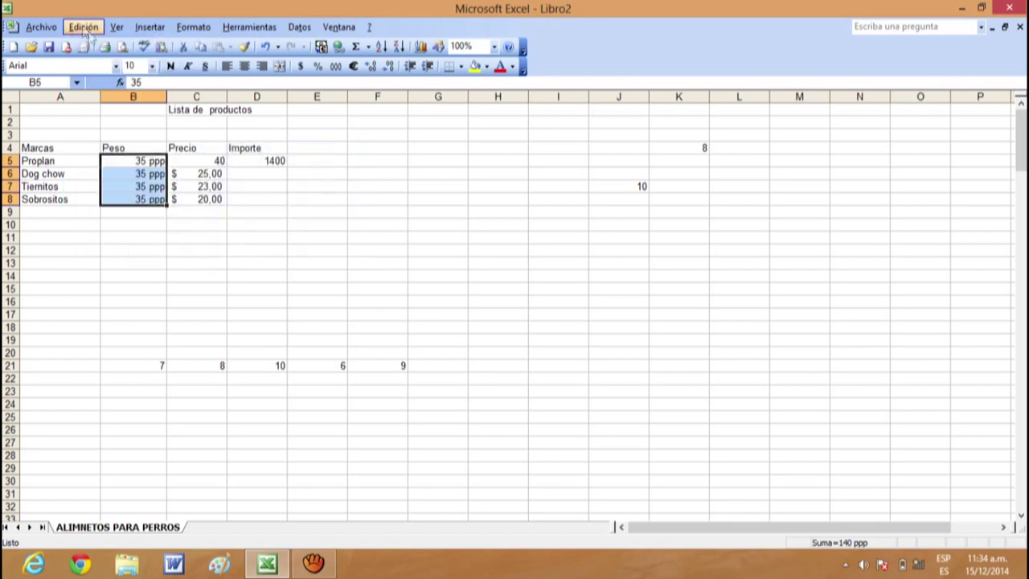
# Change the custom number format of B5:B8 from 0 "ppp" to 0 "Kg"
pyautogui.rightClick(157, 190)
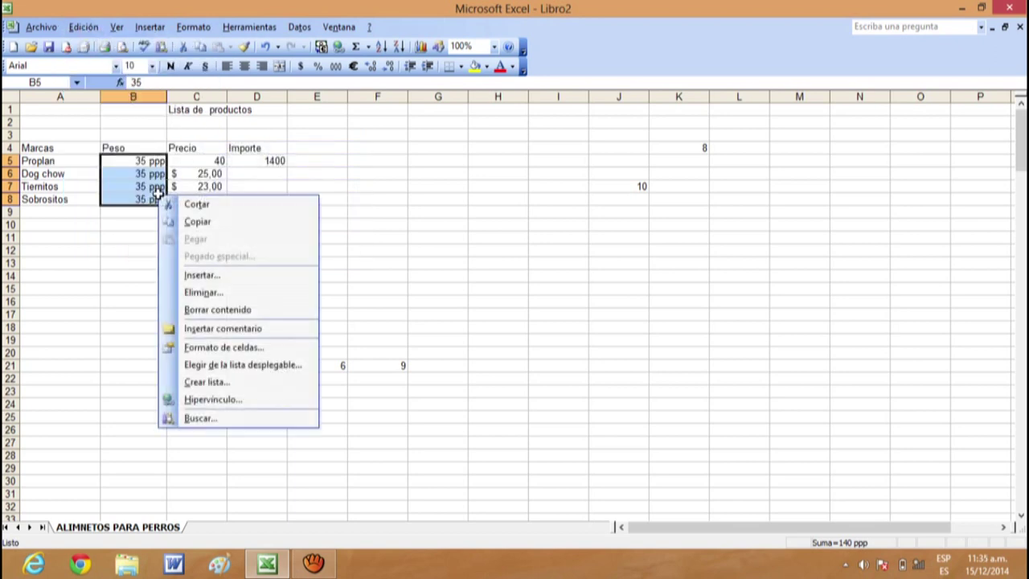
pyautogui.click(218, 348)
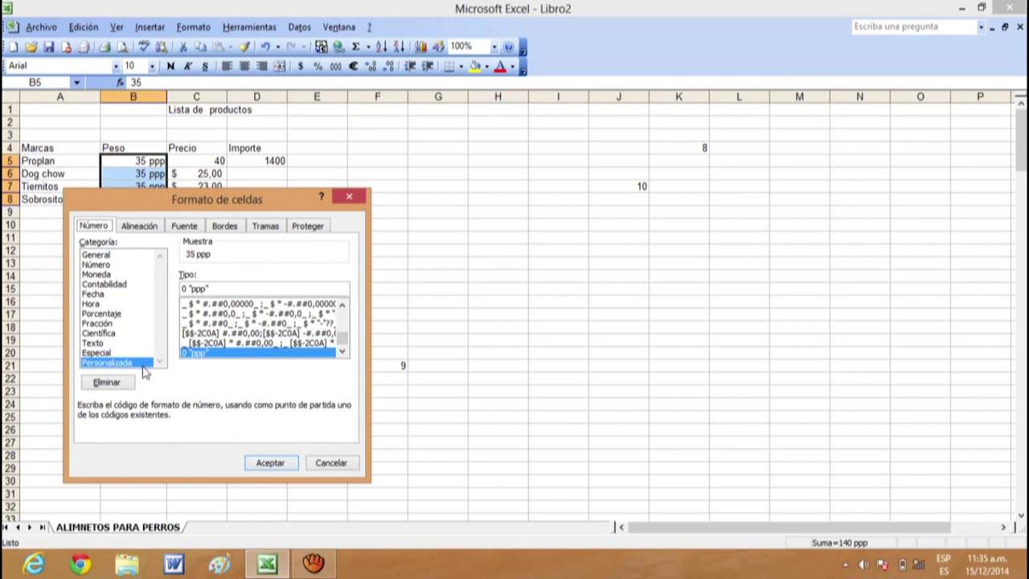
pyautogui.click(206, 287)
pyautogui.press('BackSpace')
pyautogui.press('BackSpace')
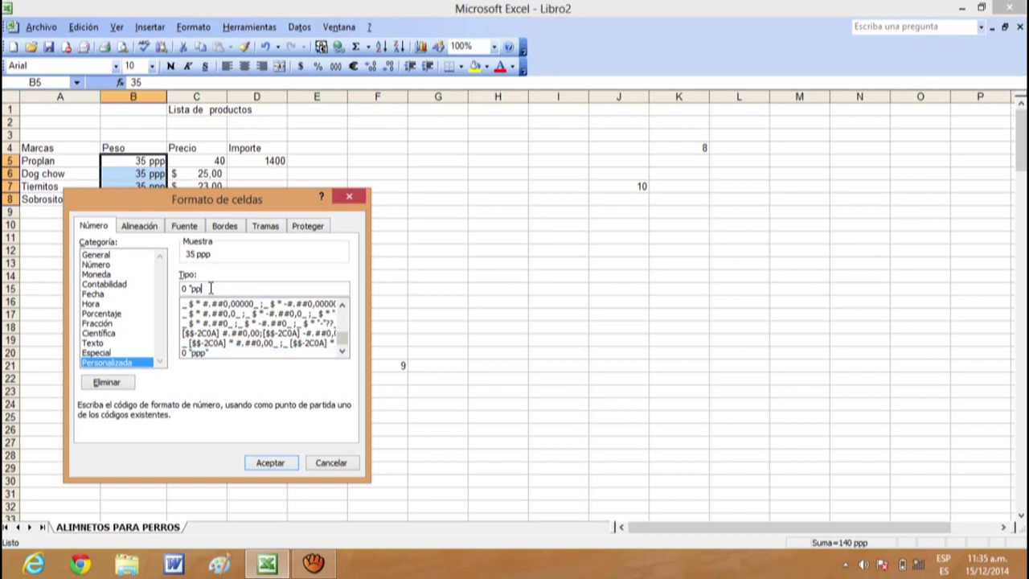
pyautogui.press('capslock')
pyautogui.press('capslock')
pyautogui.click(274, 469)
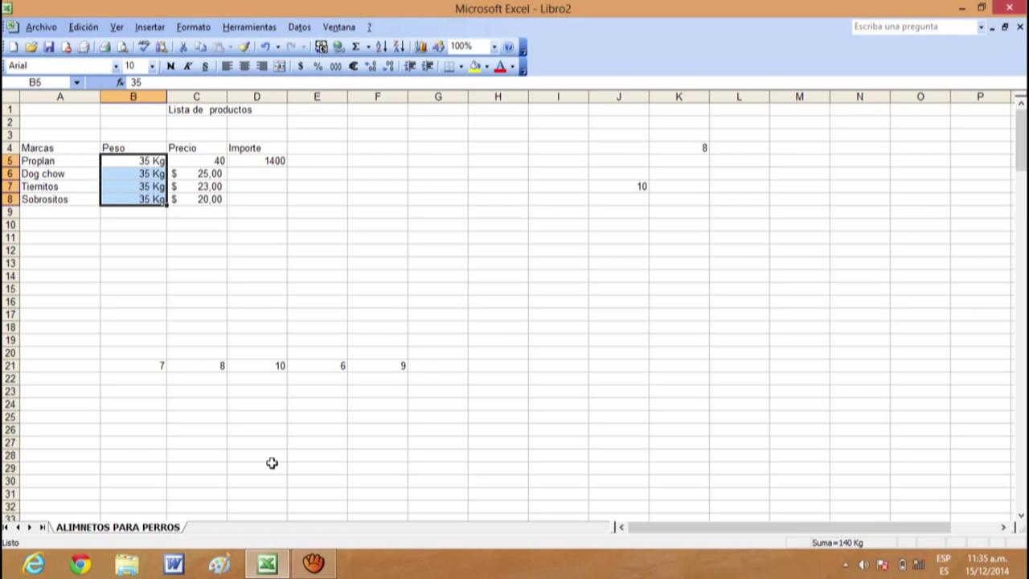
# Give Proplan's price in C5 the currency format so it reads $ 40,00
pyautogui.click(248, 222)
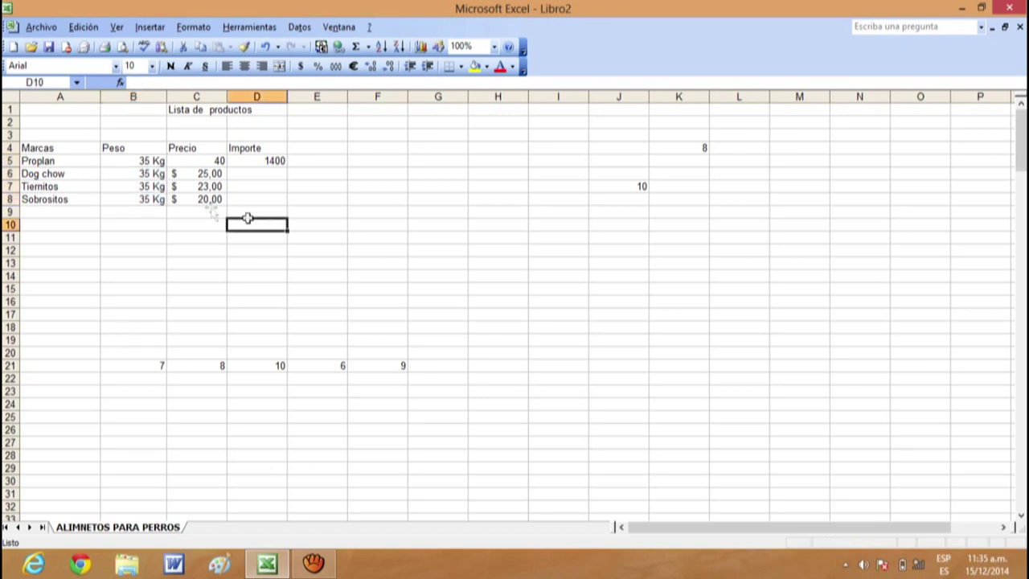
pyautogui.click(148, 161)
pyautogui.click(198, 161)
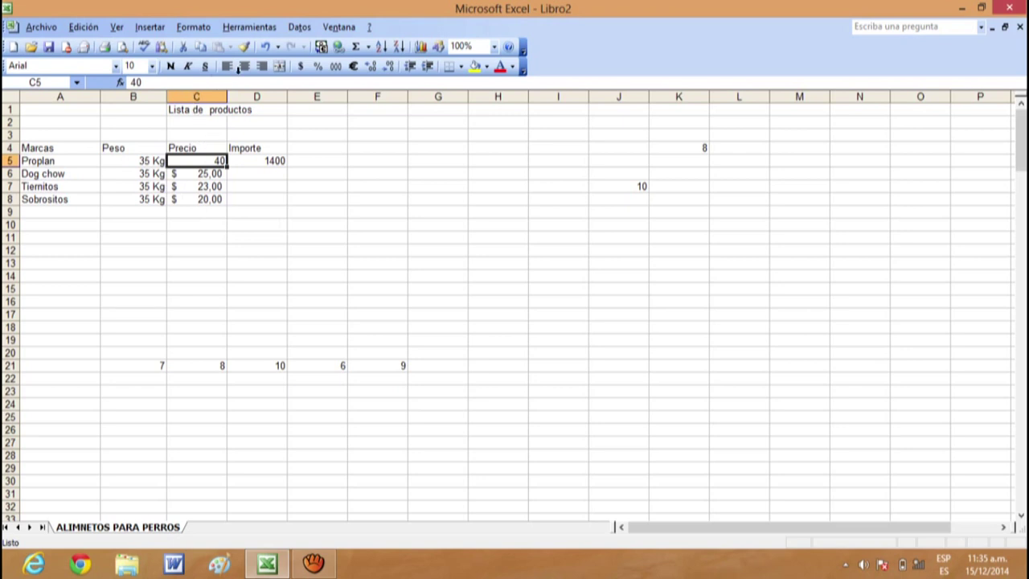
pyautogui.click(301, 67)
pyautogui.click(316, 250)
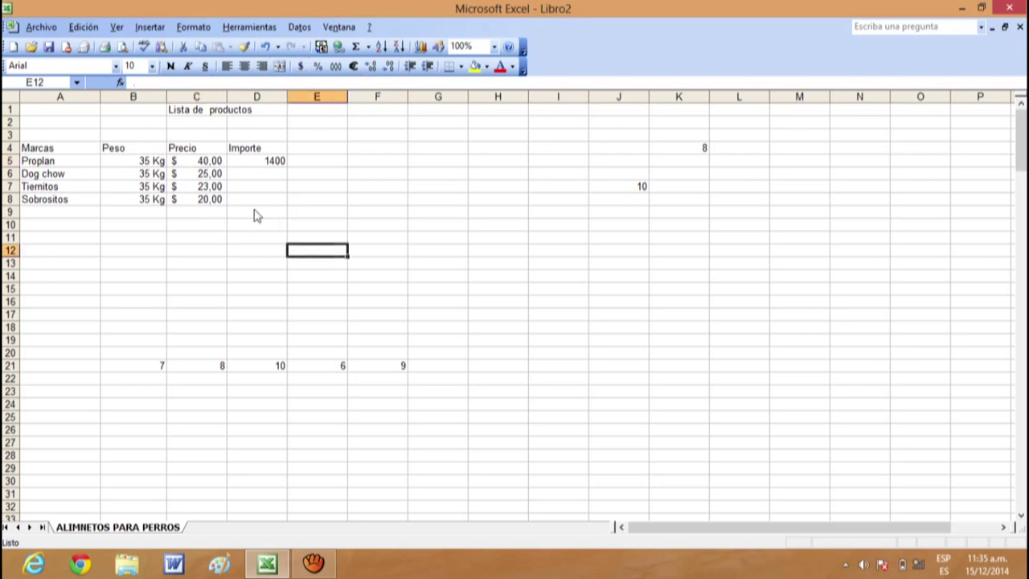
# Re-enter D5's formula as =PRODUCTO(B5:C5), still returning 1400
pyautogui.click(150, 162)
pyautogui.click(270, 161)
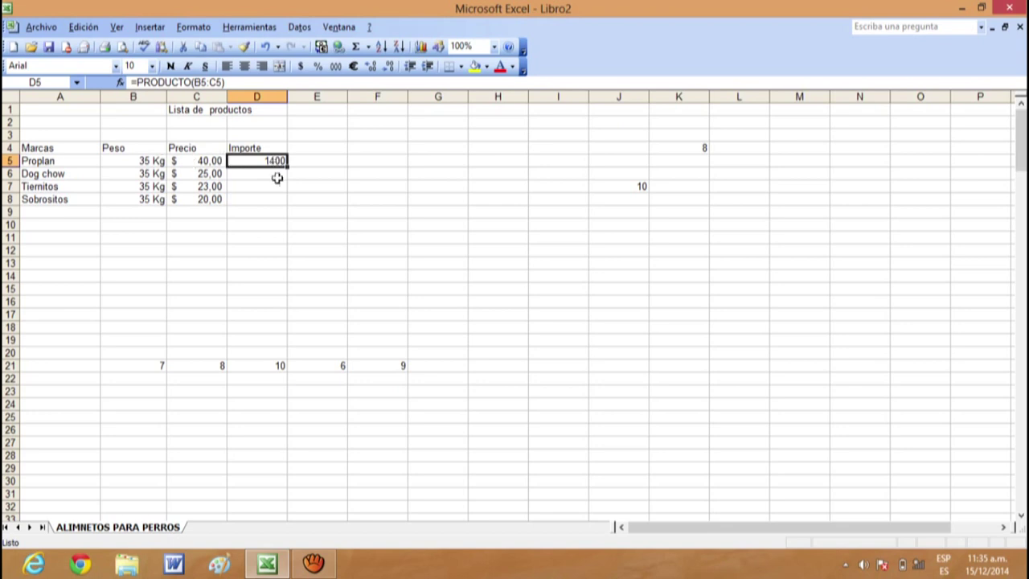
pyautogui.click(276, 175)
pyautogui.click(235, 162)
pyautogui.click(245, 82)
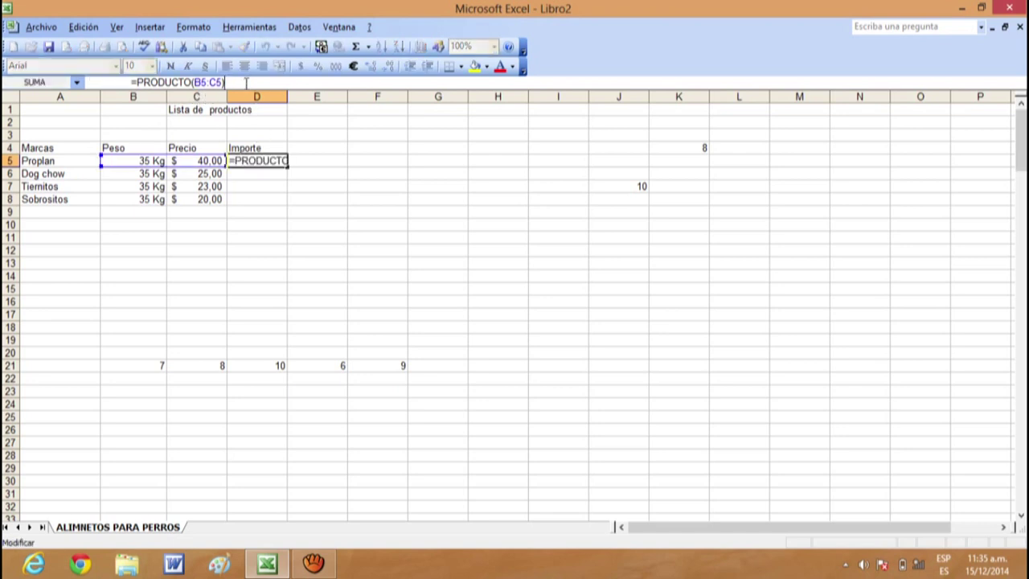
pyautogui.press('BackSpace')
pyautogui.press('BackSpace')
pyautogui.press('BackSpace')
pyautogui.press('BackSpace')
pyautogui.press('BackSpace')
pyautogui.press('BackSpace')
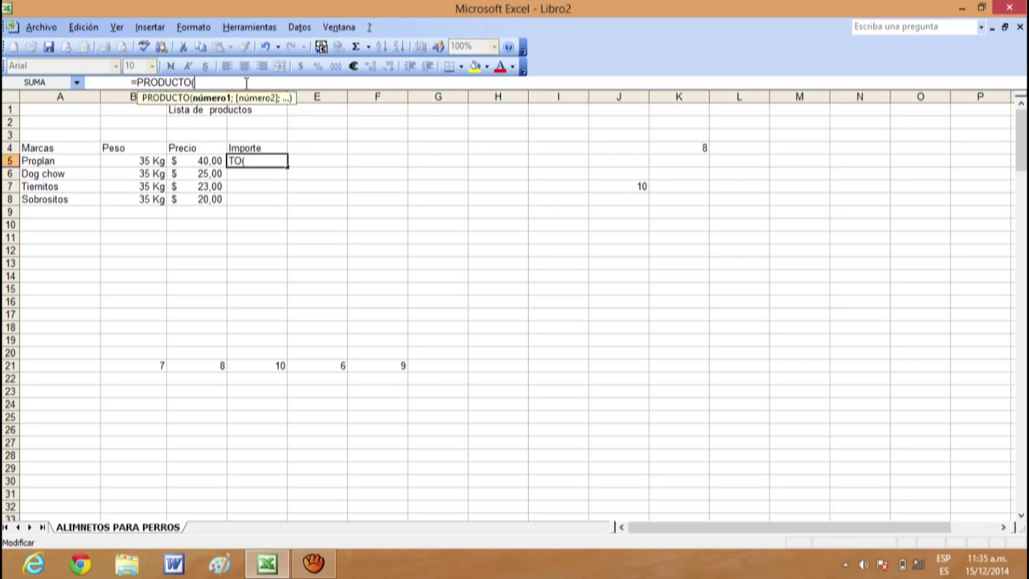
pyautogui.moveTo(144, 161); pyautogui.dragTo(193, 165)
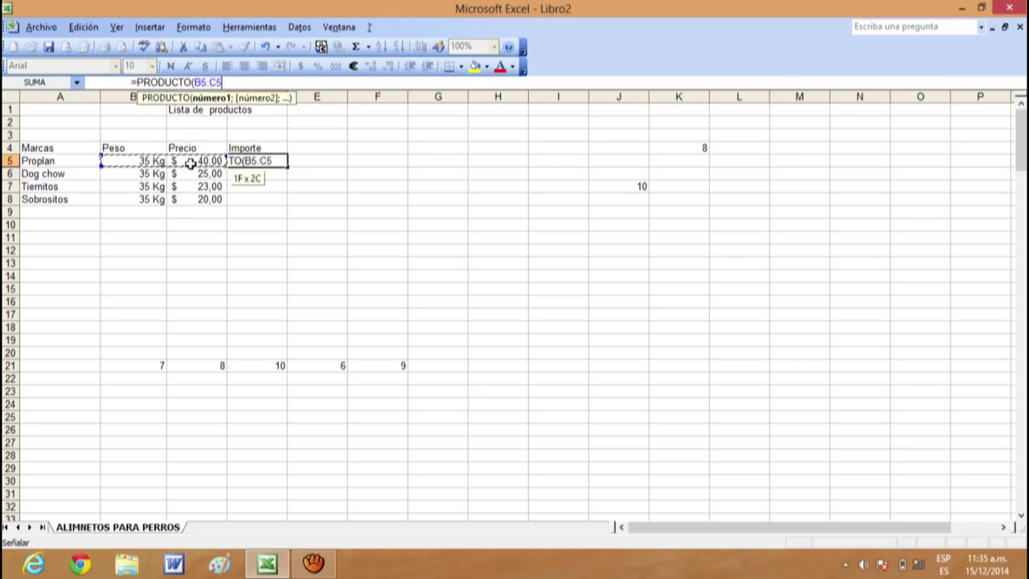
pyautogui.write(')')
pyautogui.press('Return')
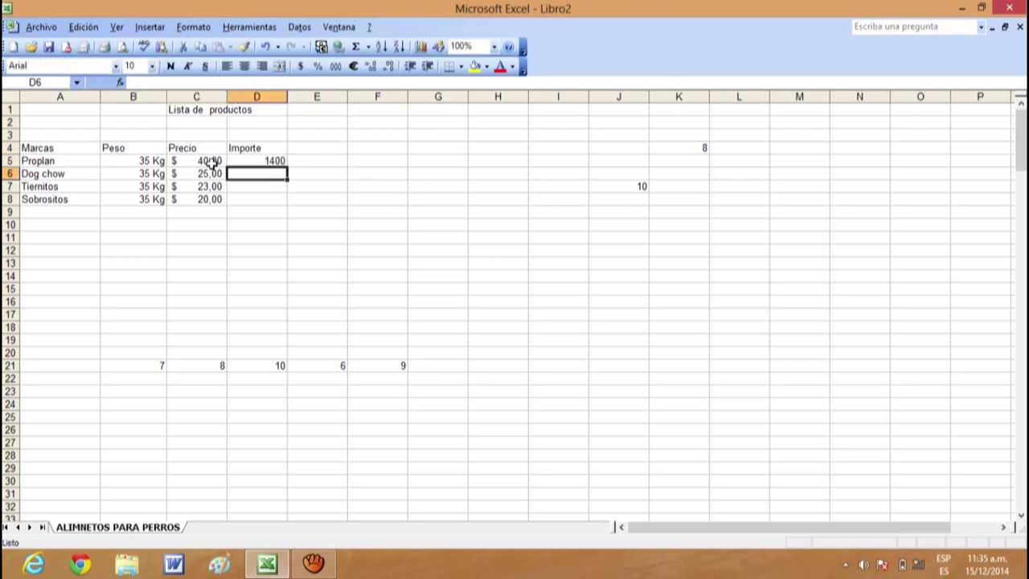
pyautogui.click(274, 161)
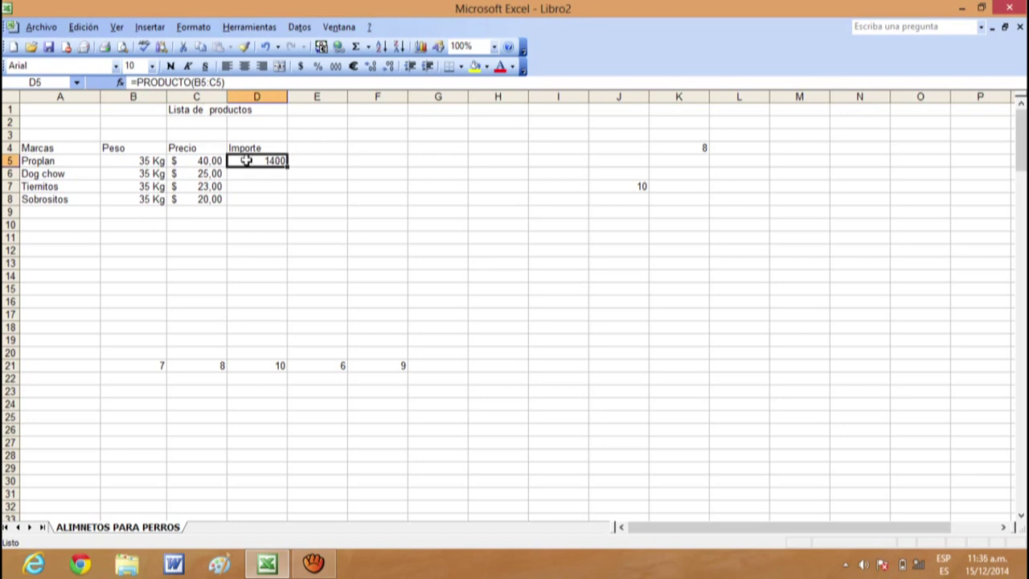
pyautogui.moveTo(251, 166); pyautogui.dragTo(247, 200)
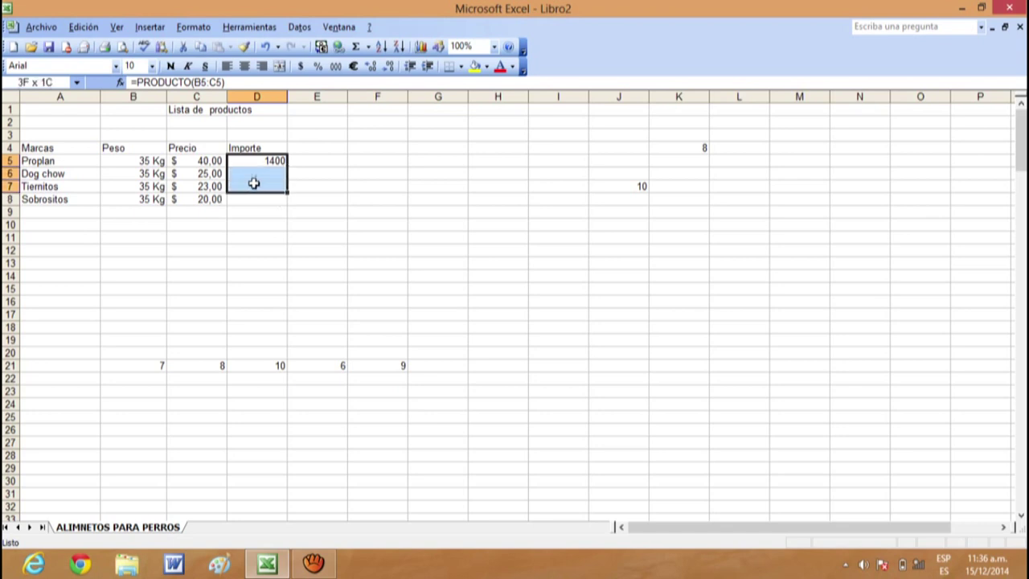
pyautogui.moveTo(248, 201); pyautogui.dragTo(255, 161)
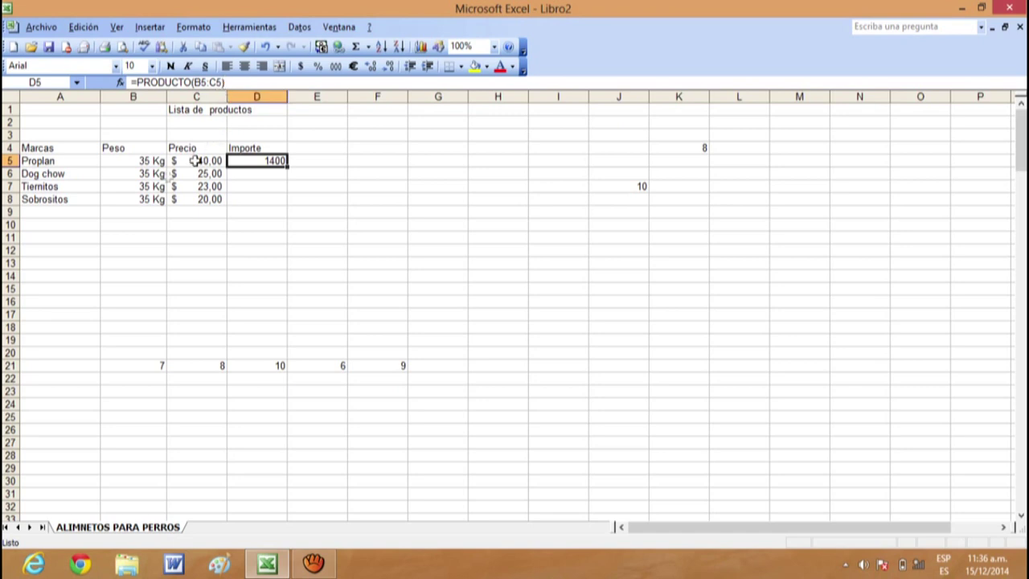
pyautogui.click(153, 174)
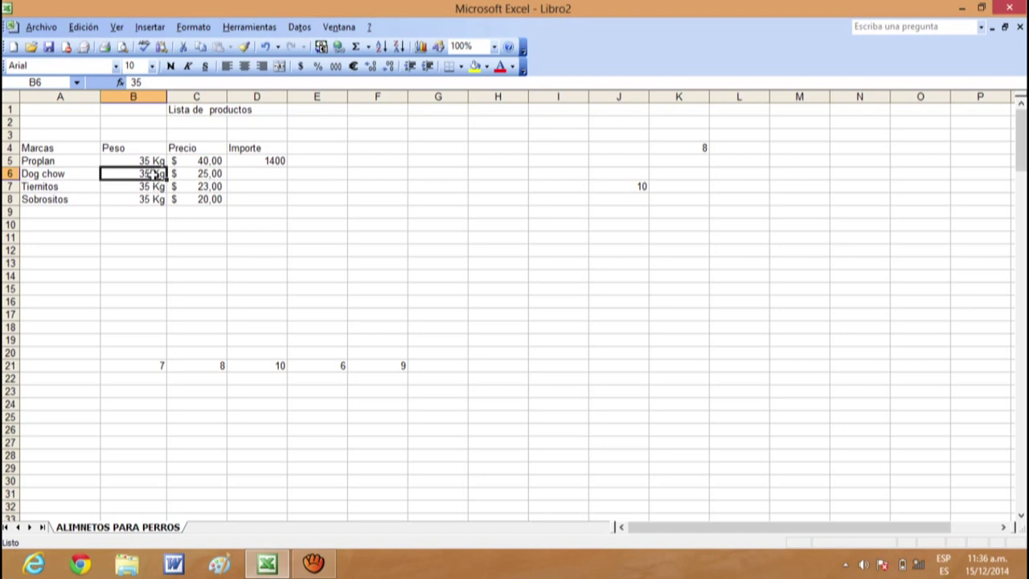
# Enter weights of 21 in B6 and B7 and 22 in B8
pyautogui.press('BackSpace')
pyautogui.write('21')
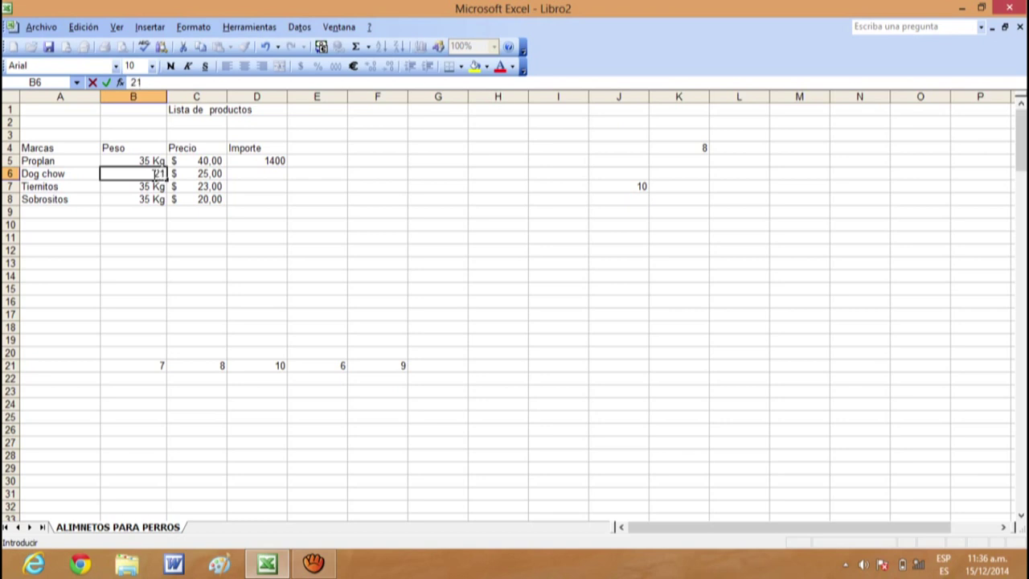
pyautogui.press('Return')
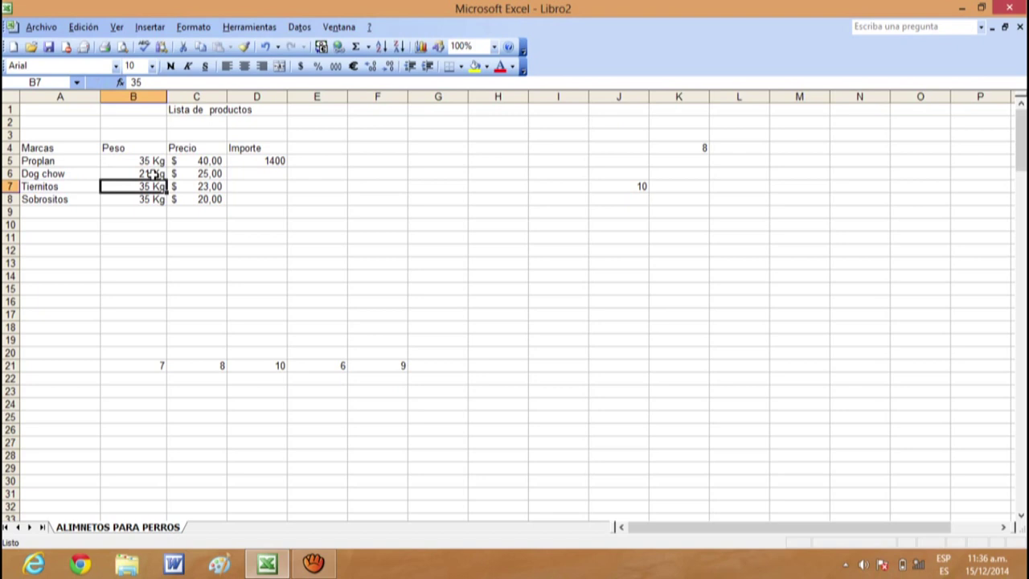
pyautogui.write('21')
pyautogui.press('Return')
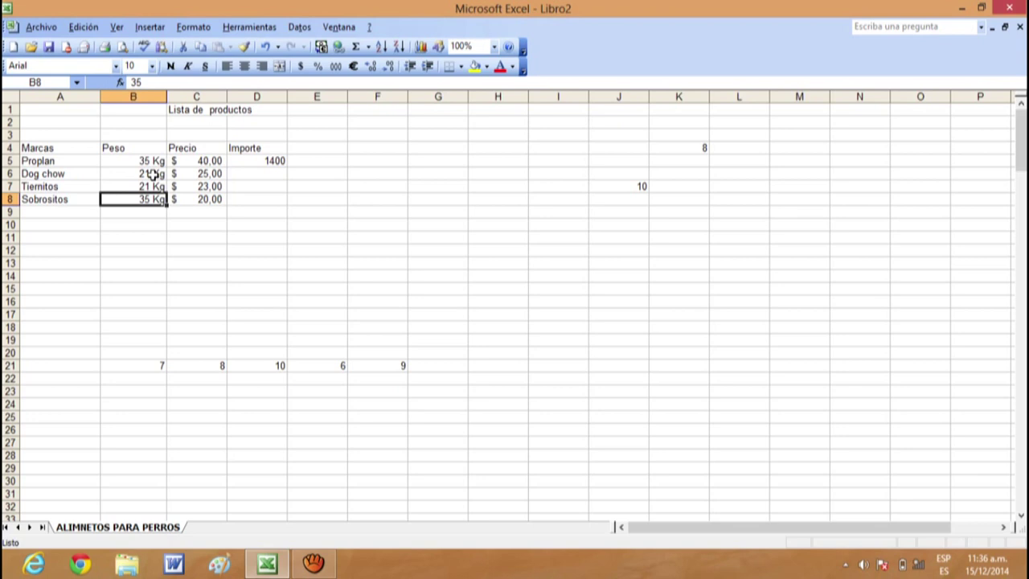
pyautogui.write('22')
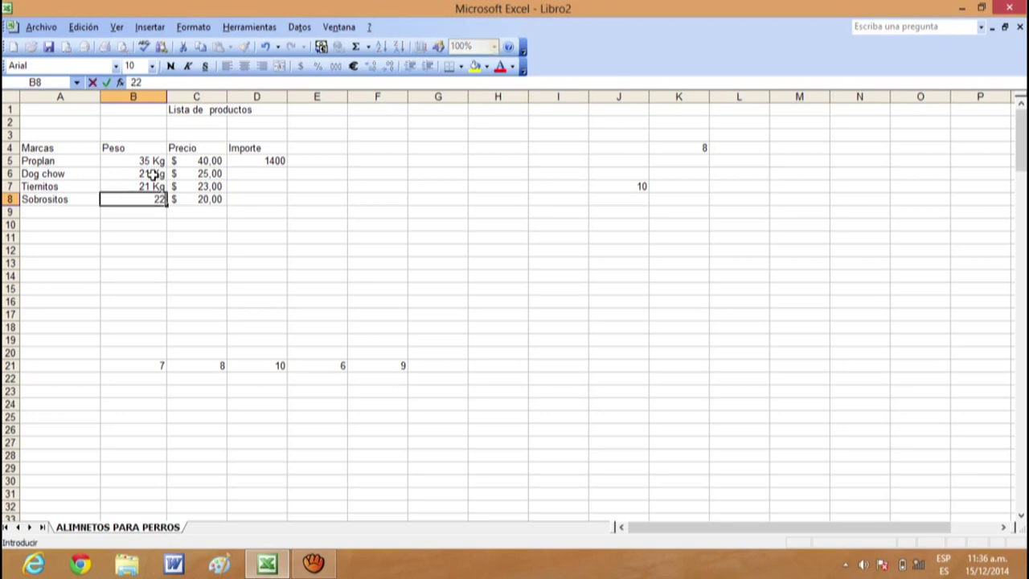
pyautogui.press('Return')
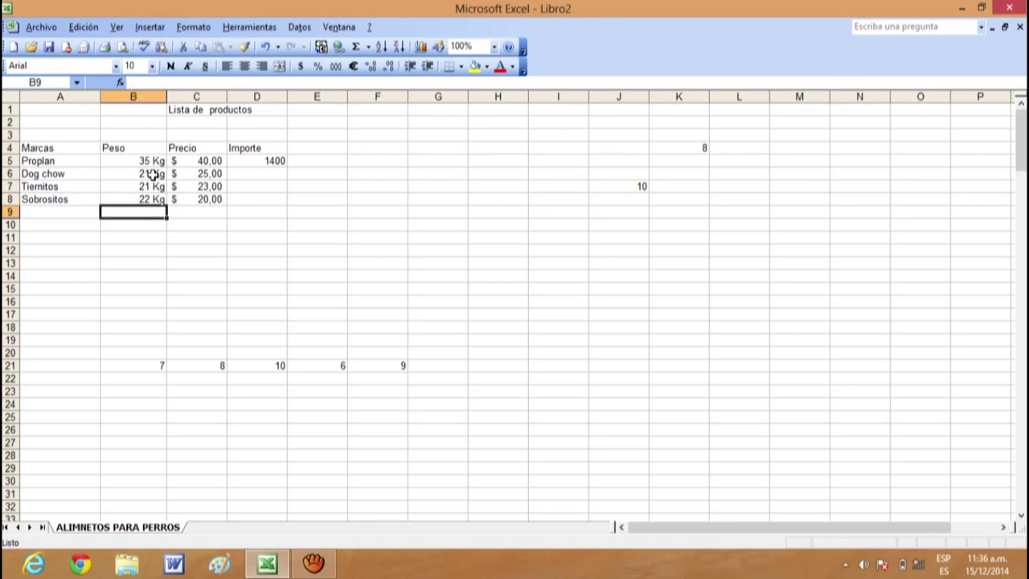
# Fill D5's =PRODUCTO(B5:C5) down to D8, giving 1400, 525, 483 and 440
pyautogui.click(231, 177)
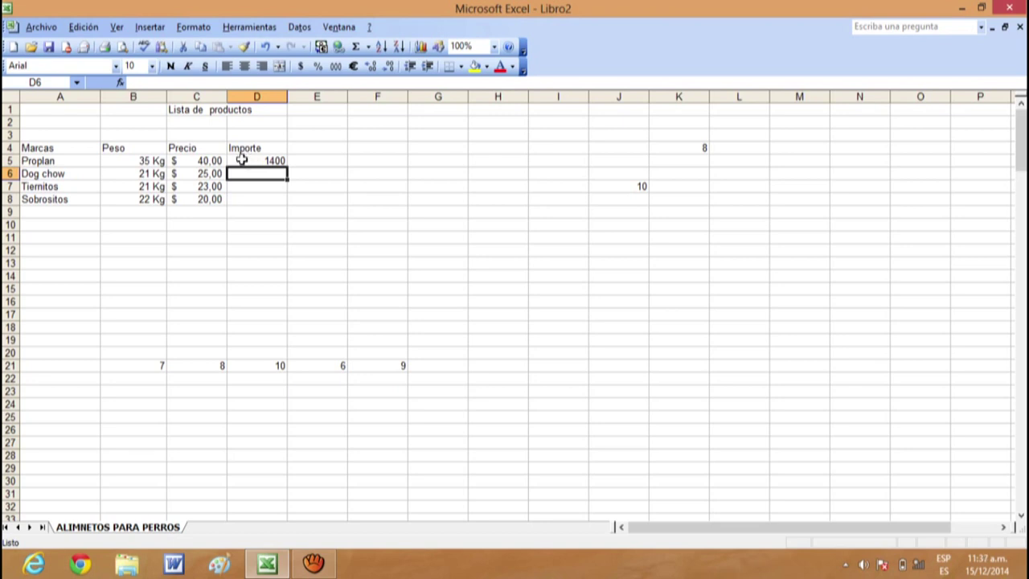
pyautogui.click(241, 159)
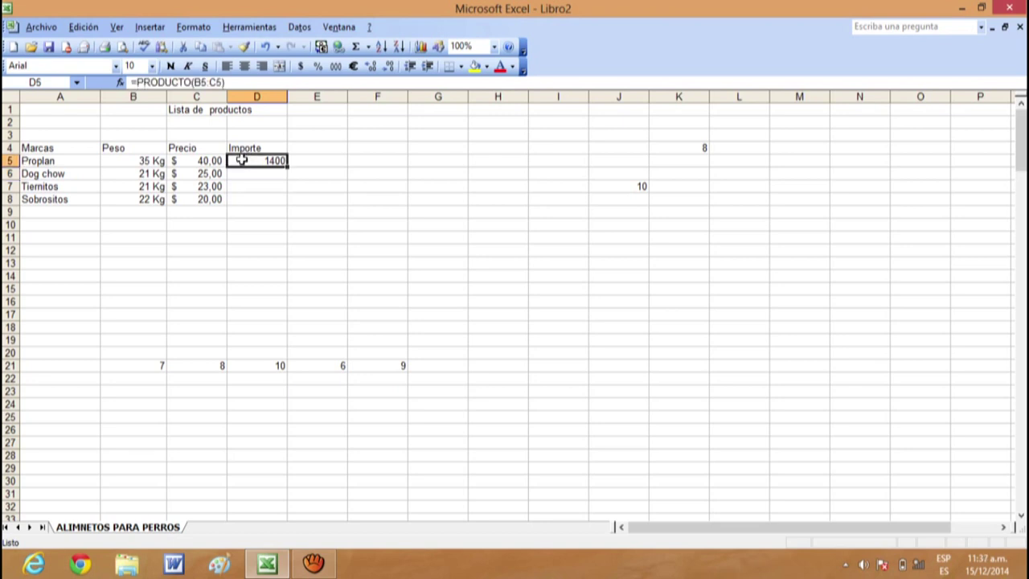
pyautogui.moveTo(287, 166); pyautogui.dragTo(284, 203)
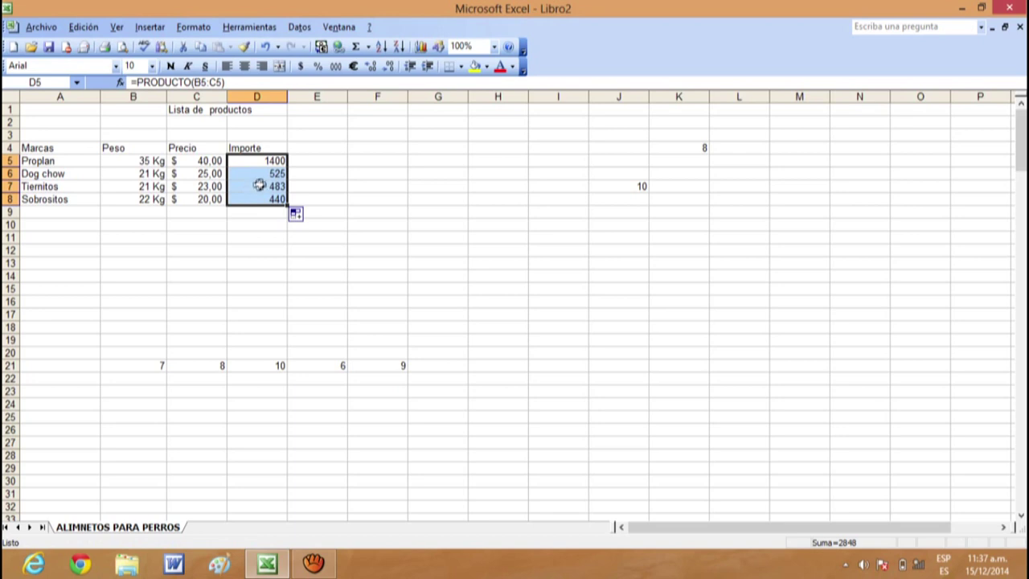
pyautogui.click(85, 27)
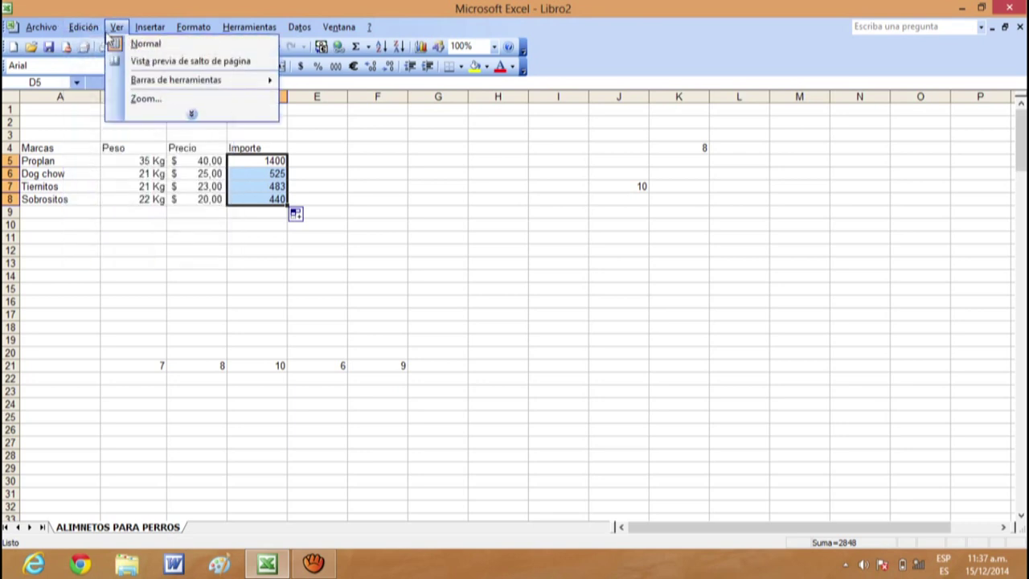
pyautogui.moveTo(116, 29)
# Apply the currency style to D5:D8 after trying and cancelling a custom format
pyautogui.rightClick(260, 179)
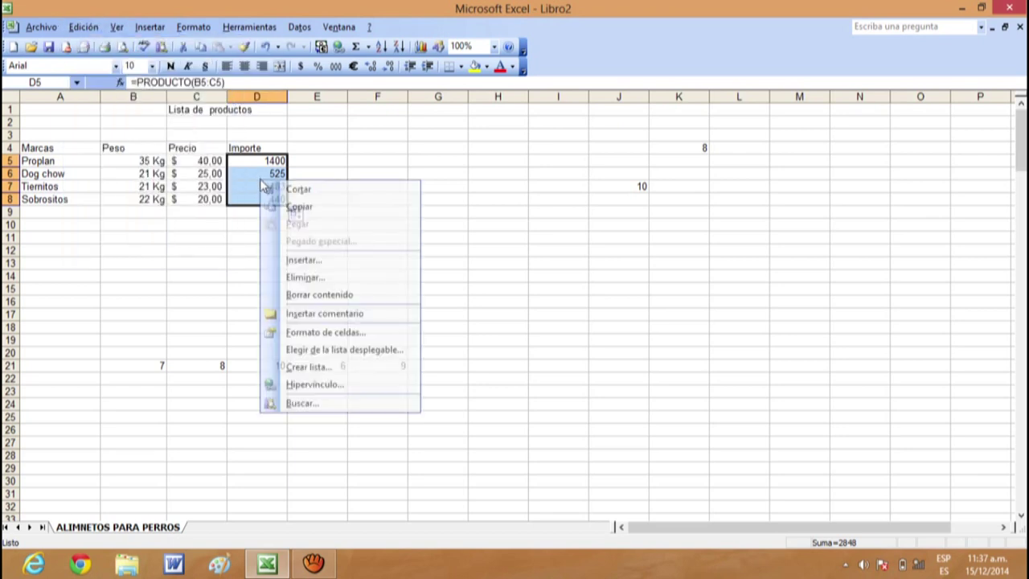
pyautogui.click(295, 338)
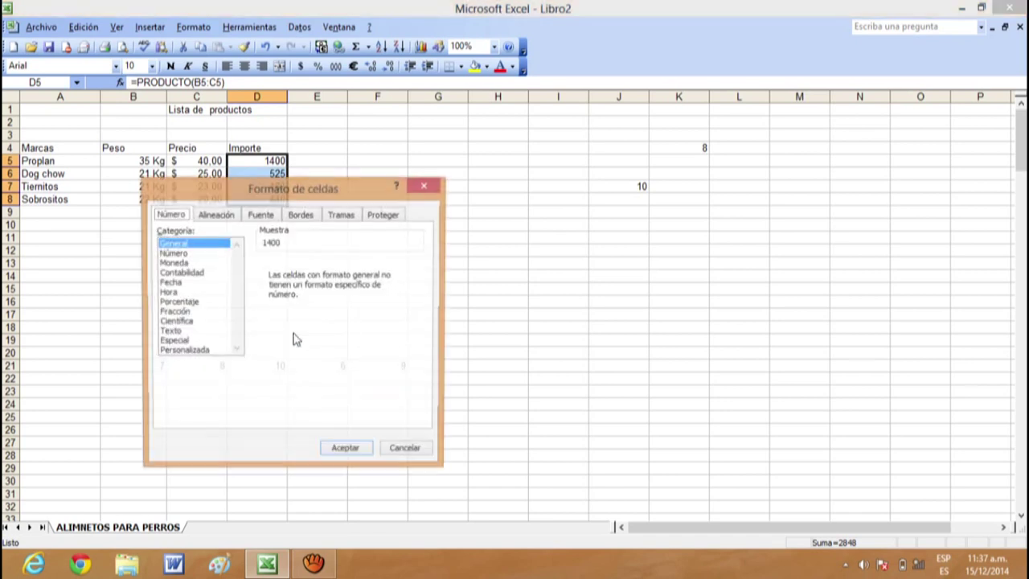
pyautogui.click(214, 353)
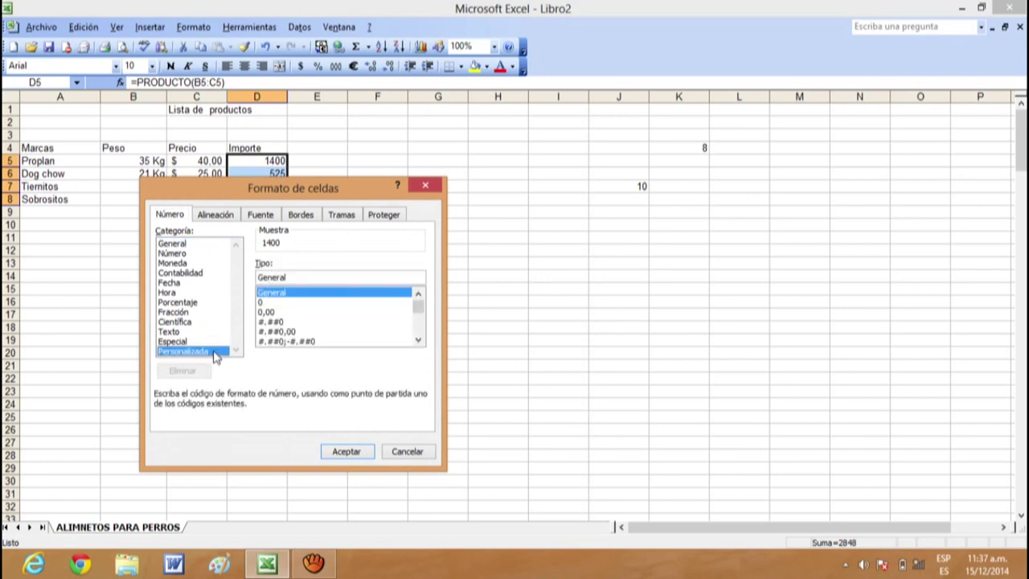
pyautogui.click(292, 277)
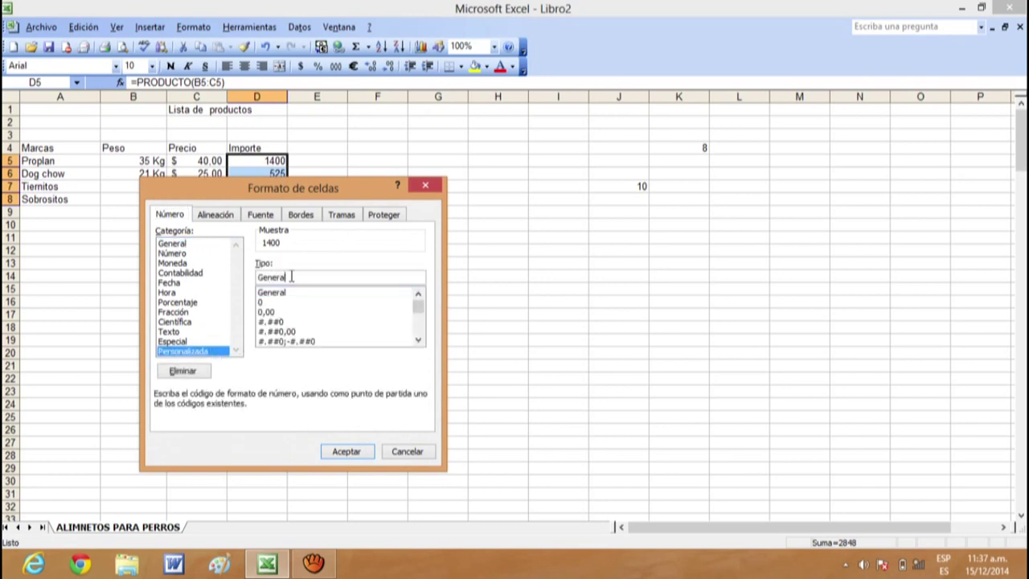
pyautogui.press('BackSpace')
pyautogui.press('BackSpace')
pyautogui.press('BackSpace')
pyautogui.click(425, 184)
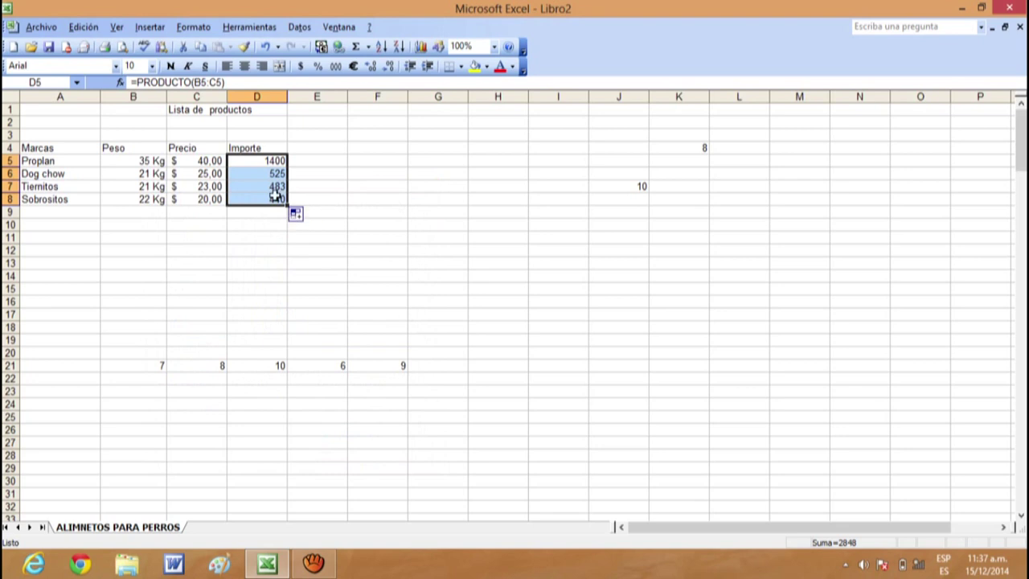
pyautogui.click(301, 67)
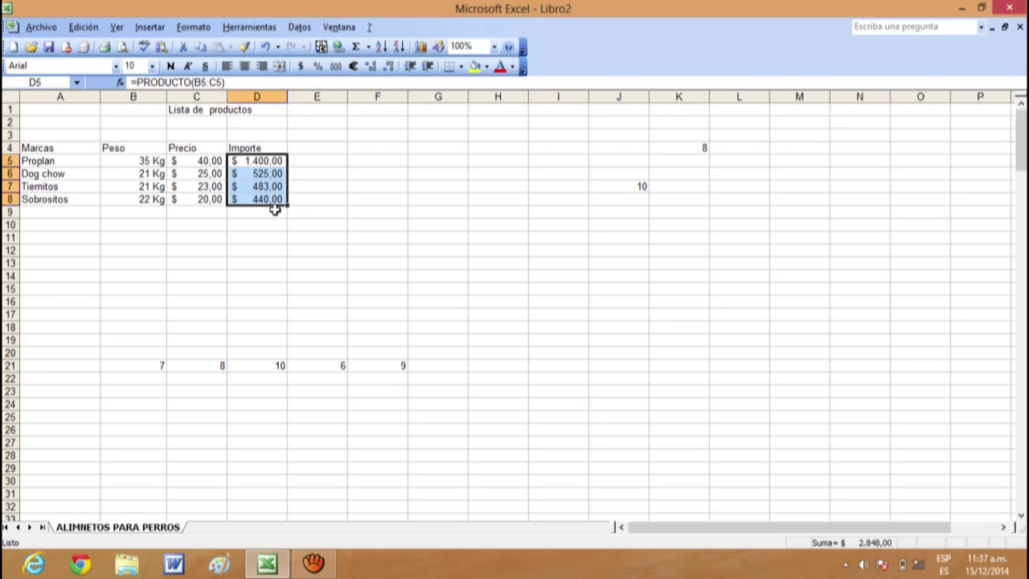
# Clear the stray numbers in K4, J7 and row 21 (B21:G21)
pyautogui.click(262, 271)
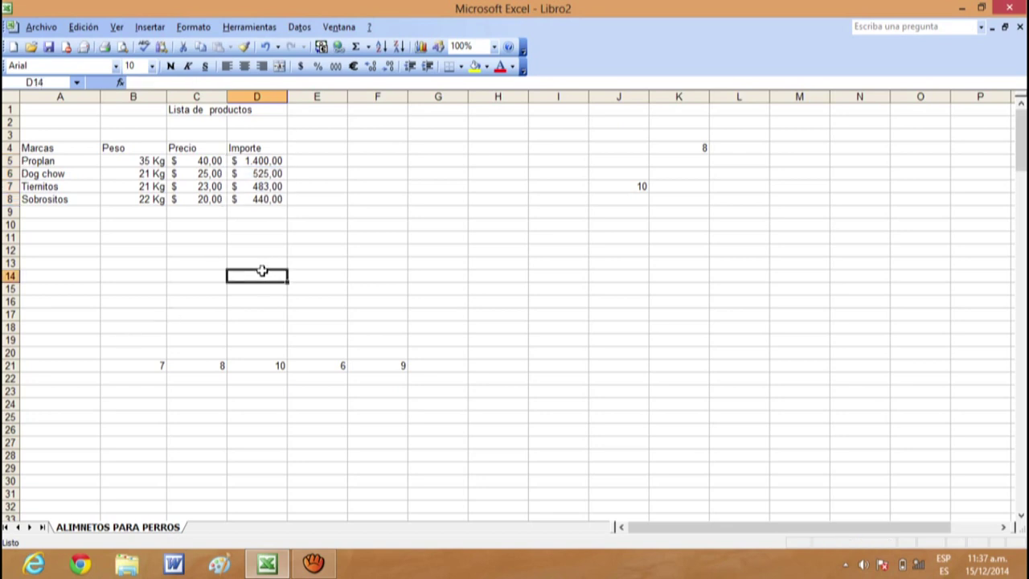
pyautogui.moveTo(1026, 3)
pyautogui.click(681, 149)
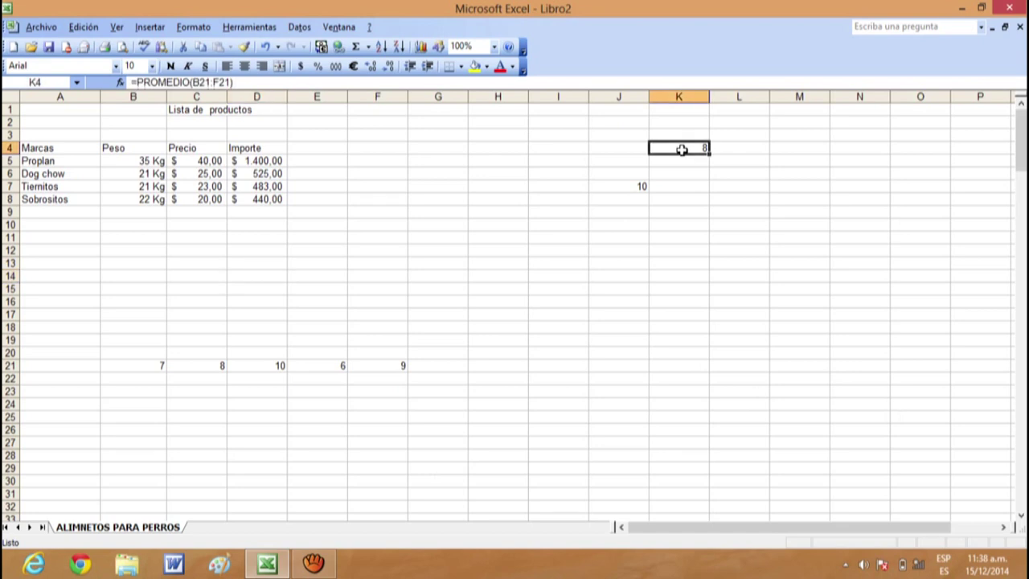
pyautogui.keyDown('ctrl'); pyautogui.click(639, 186); pyautogui.keyUp('ctrl')
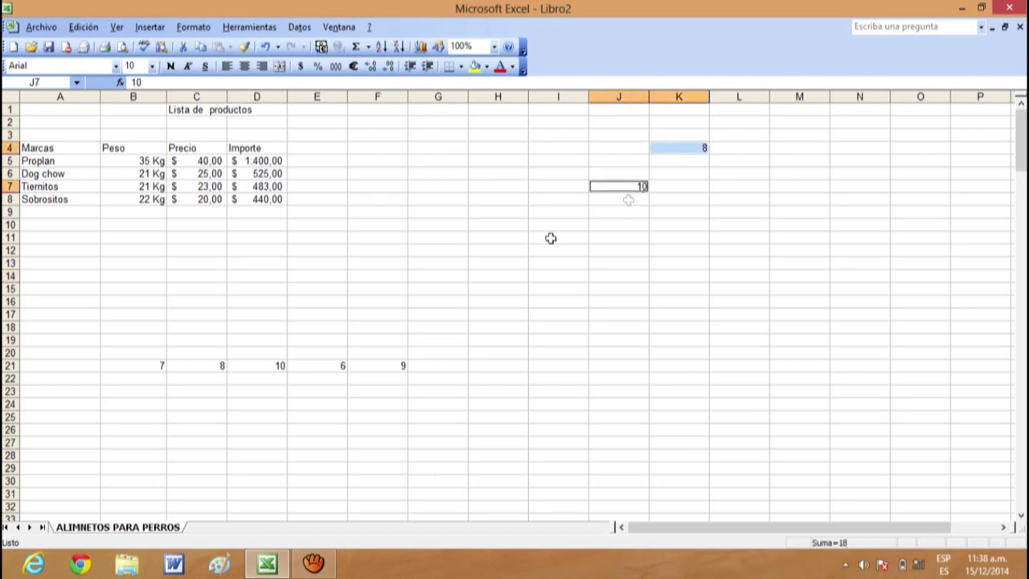
pyautogui.keyDown('ctrl'); pyautogui.moveTo(157, 365); pyautogui.dragTo(402, 366); pyautogui.keyUp('ctrl')
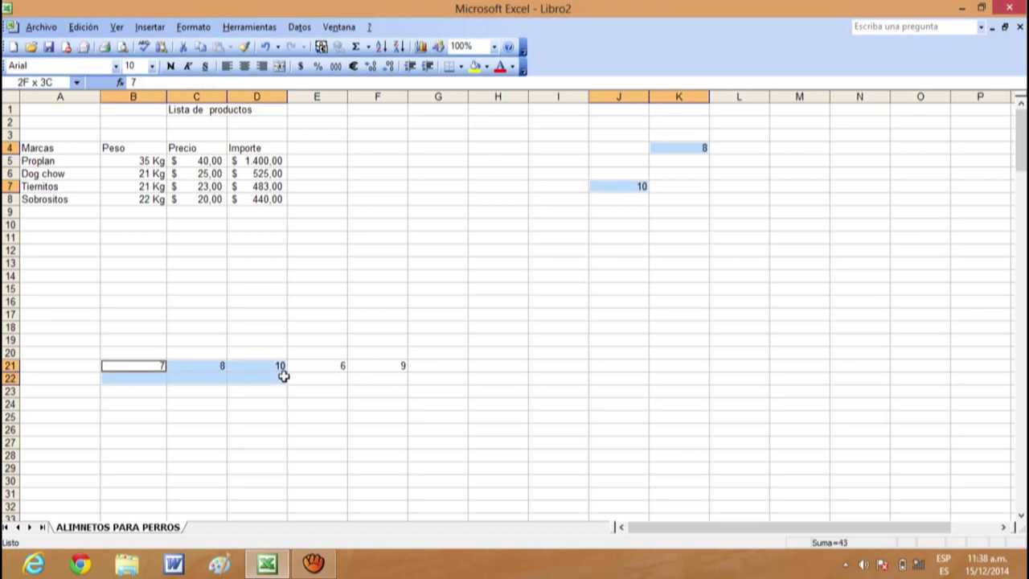
pyautogui.rightClick(410, 365)
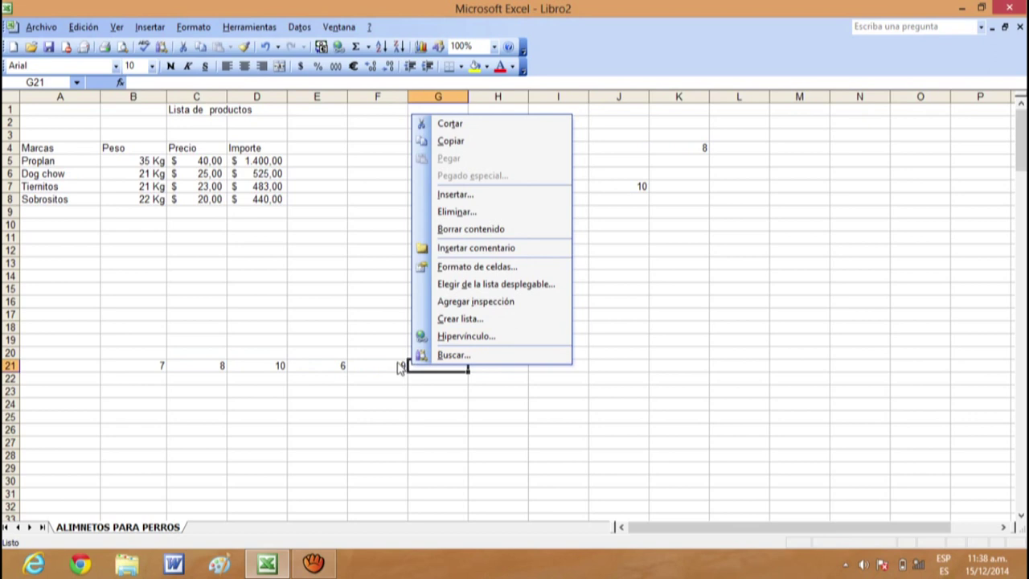
pyautogui.click(397, 363)
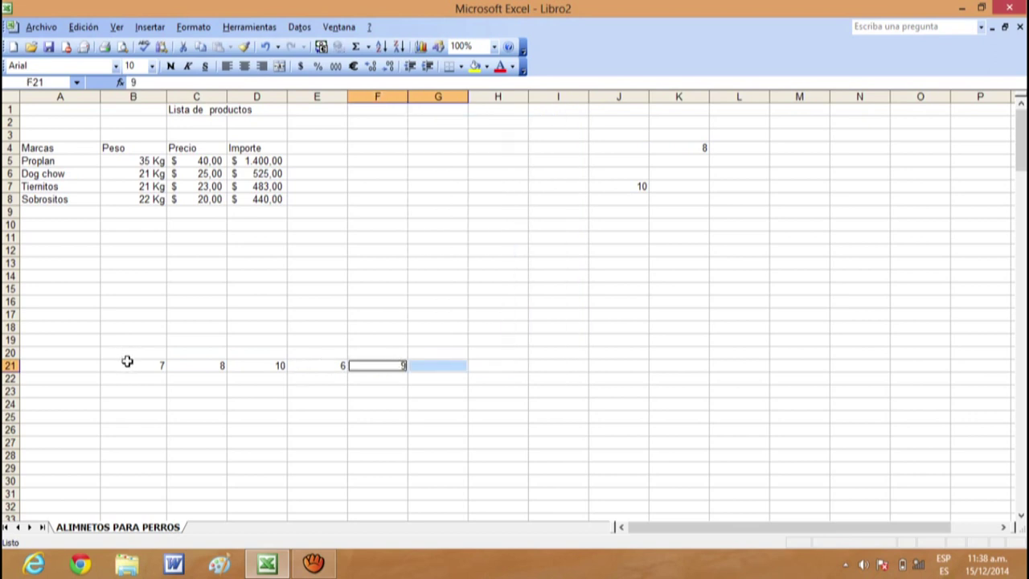
pyautogui.keyDown('ctrl'); pyautogui.click(165, 366); pyautogui.keyUp('ctrl')
pyautogui.moveTo(168, 366); pyautogui.dragTo(431, 366)
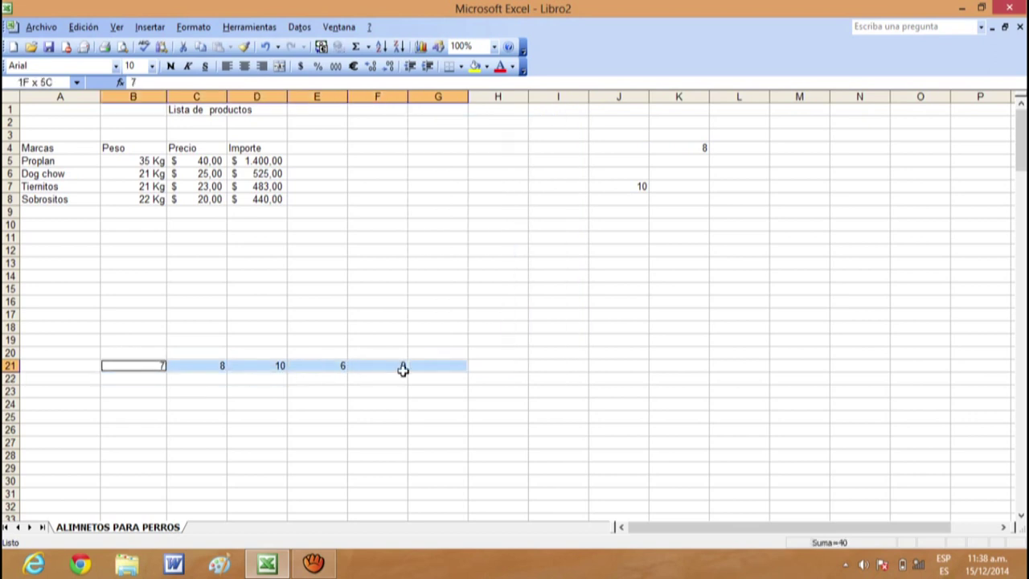
pyautogui.keyDown('ctrl'); pyautogui.click(641, 187); pyautogui.keyUp('ctrl')
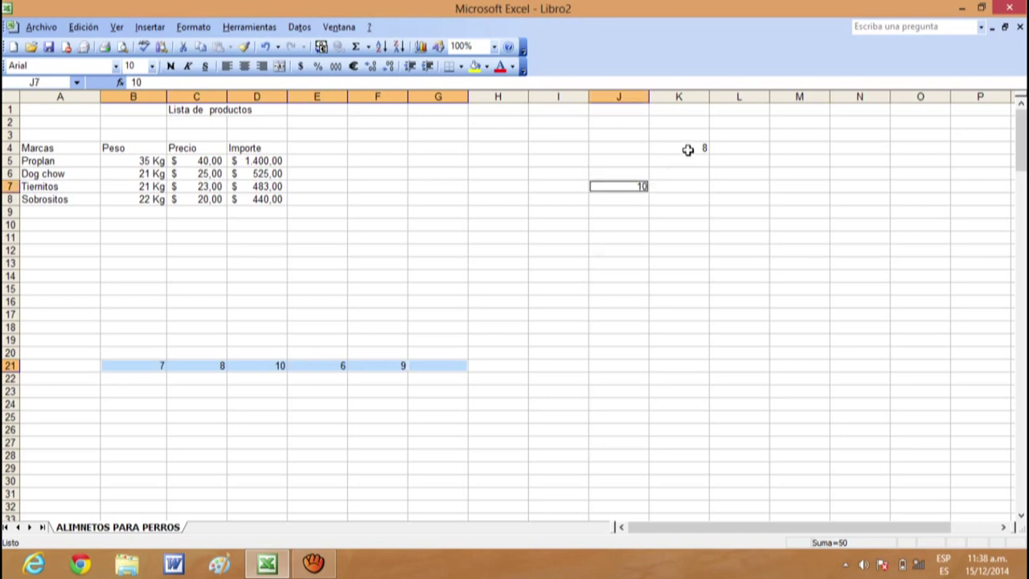
pyautogui.keyDown('ctrl'); pyautogui.click(688, 150); pyautogui.keyUp('ctrl')
pyautogui.rightClick(689, 149)
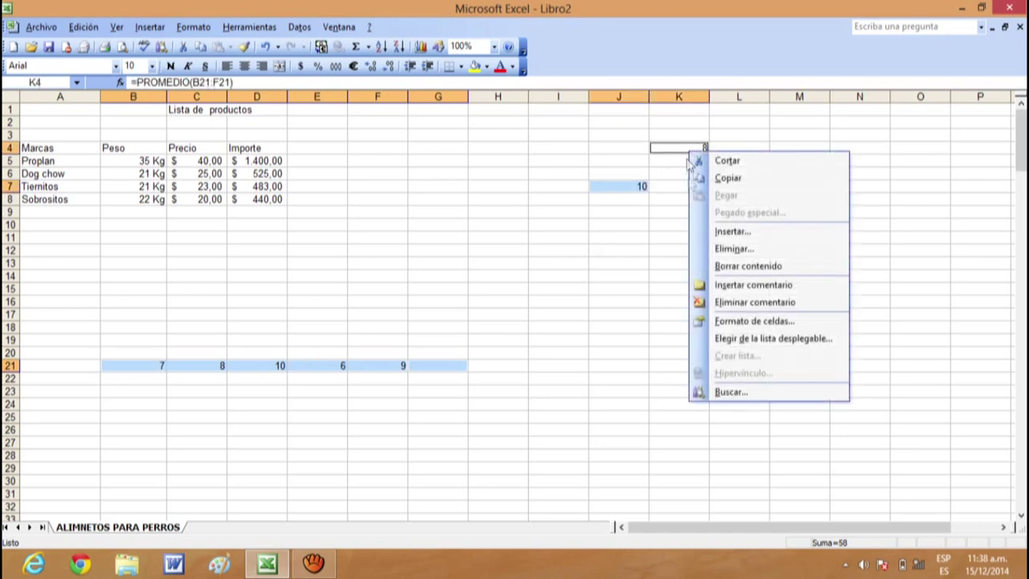
pyautogui.click(728, 266)
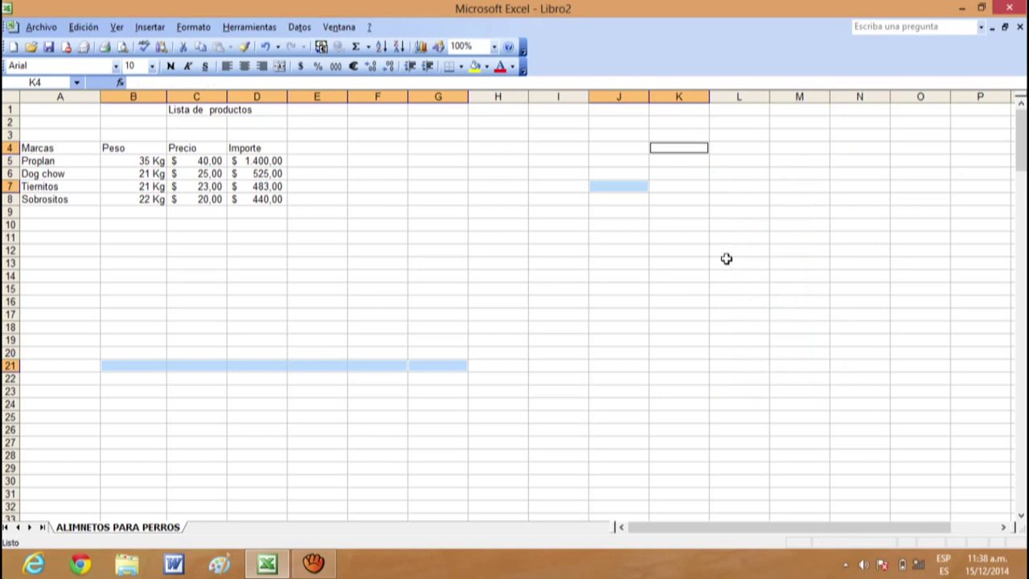
pyautogui.click(484, 301)
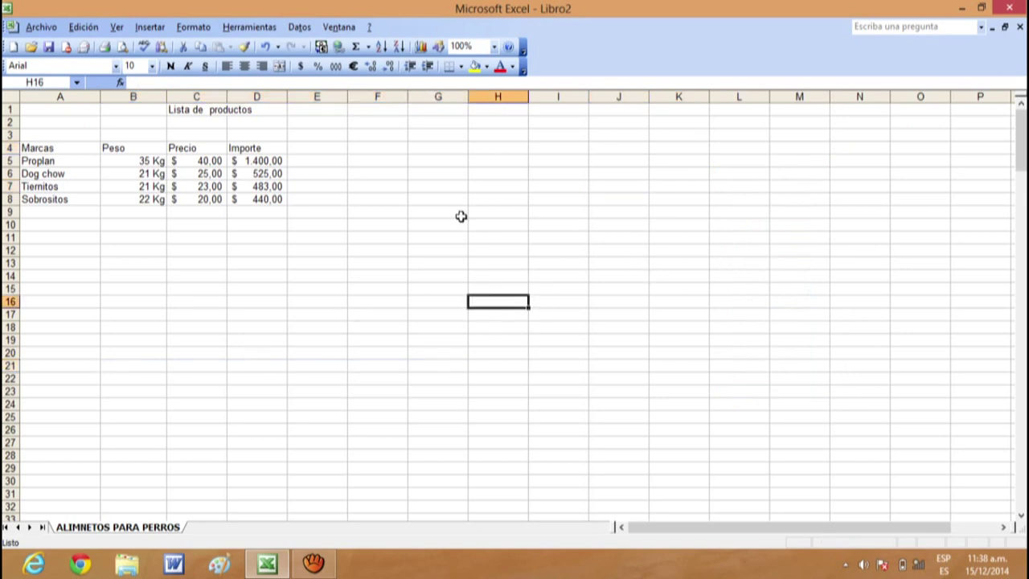
# Select cells around the product table: B5, B5:B7, C5 and D6
pyautogui.click(328, 224)
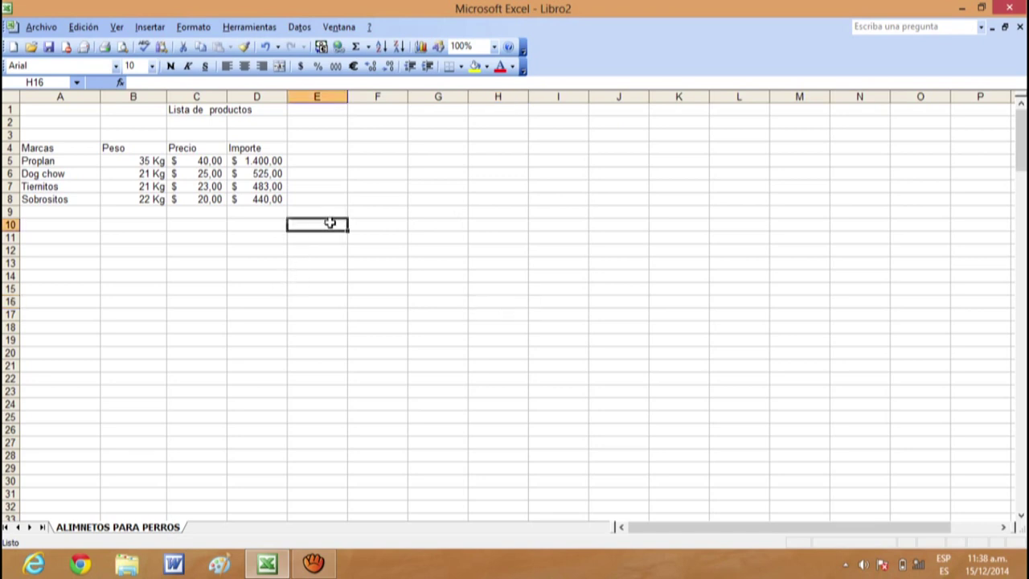
pyautogui.click(137, 161)
pyautogui.click(196, 173)
pyautogui.moveTo(151, 161); pyautogui.dragTo(151, 215)
pyautogui.click(200, 248)
pyautogui.click(183, 161)
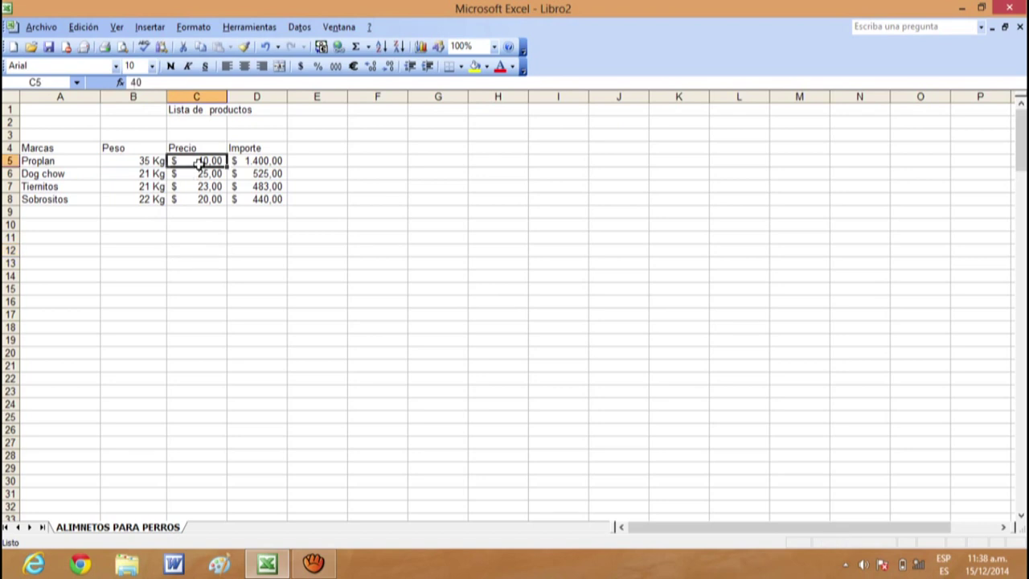
pyautogui.click(145, 164)
pyautogui.click(189, 161)
pyautogui.click(212, 234)
pyautogui.click(257, 173)
pyautogui.click(260, 228)
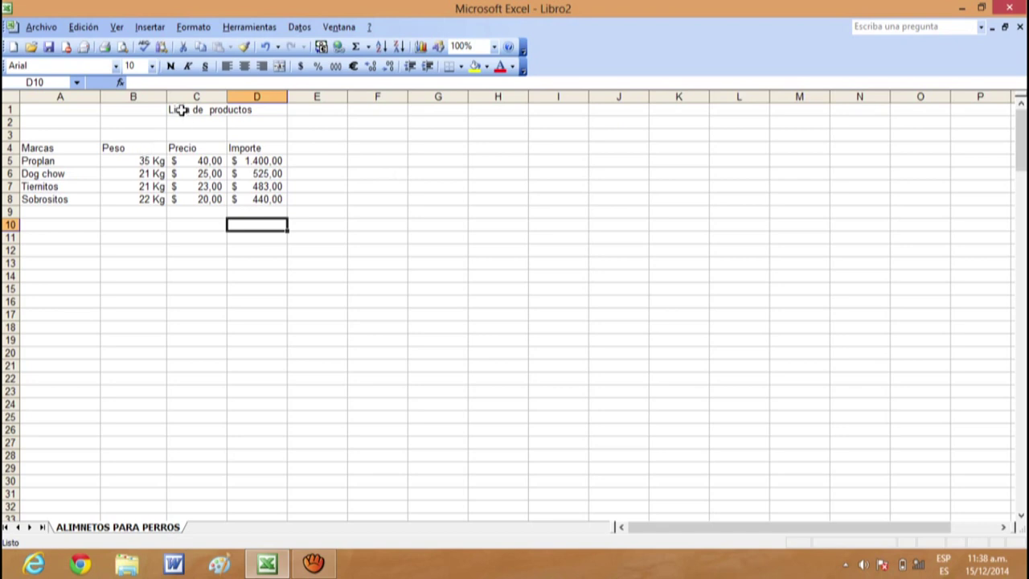
# Select the title row cells A1 through D1 holding Lista de productos
pyautogui.moveTo(179, 109); pyautogui.dragTo(251, 108)
pyautogui.click(338, 145)
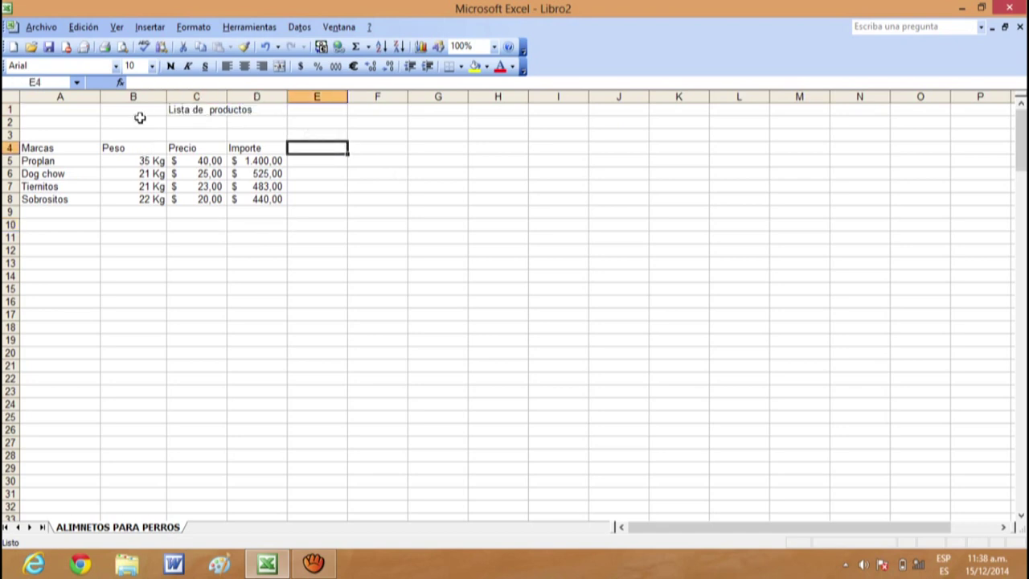
pyautogui.click(54, 111)
pyautogui.click(375, 248)
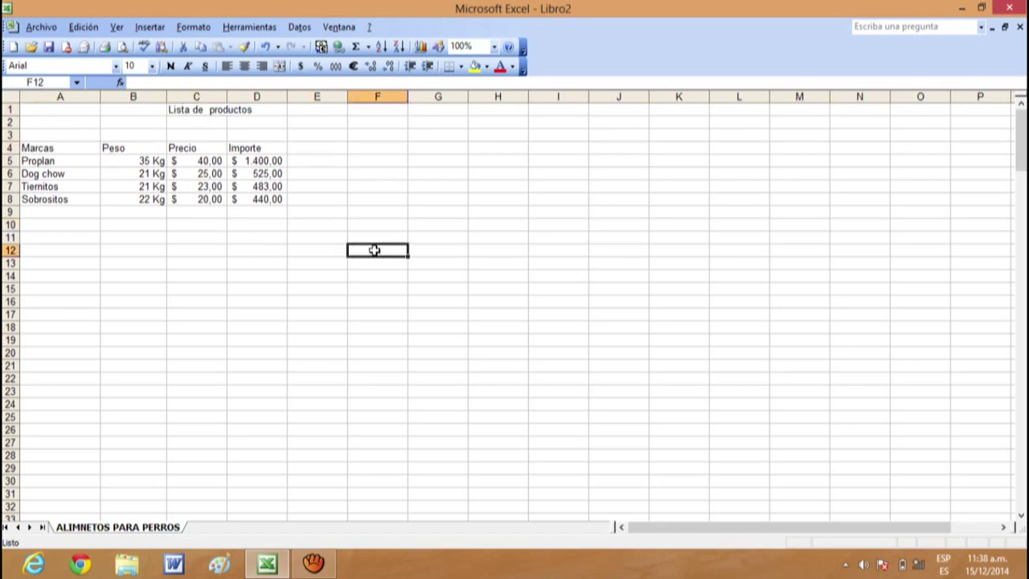
pyautogui.click(64, 112)
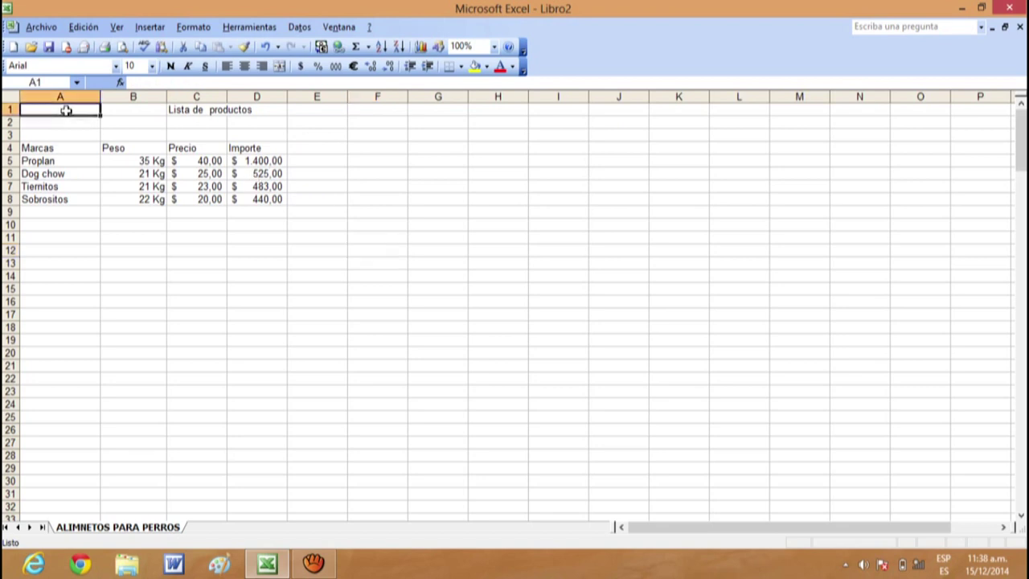
pyautogui.click(120, 113)
pyautogui.click(193, 110)
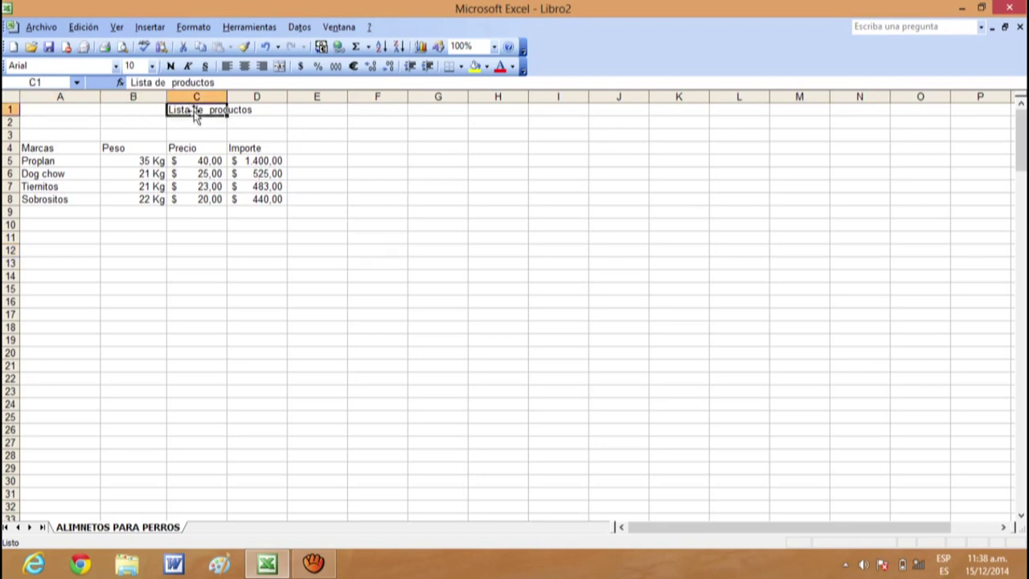
pyautogui.click(253, 111)
pyautogui.moveTo(73, 113); pyautogui.dragTo(273, 110)
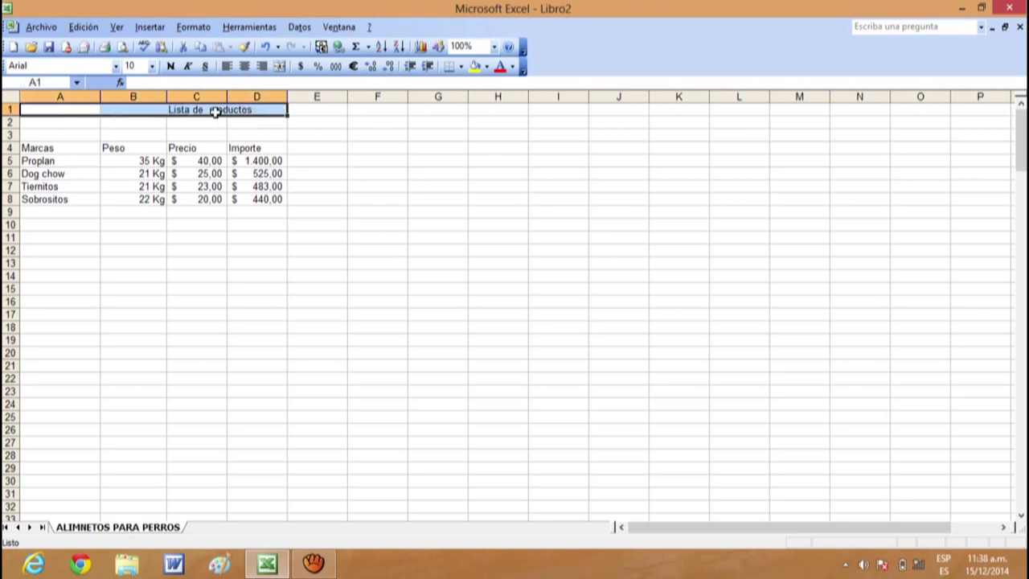
pyautogui.click(294, 275)
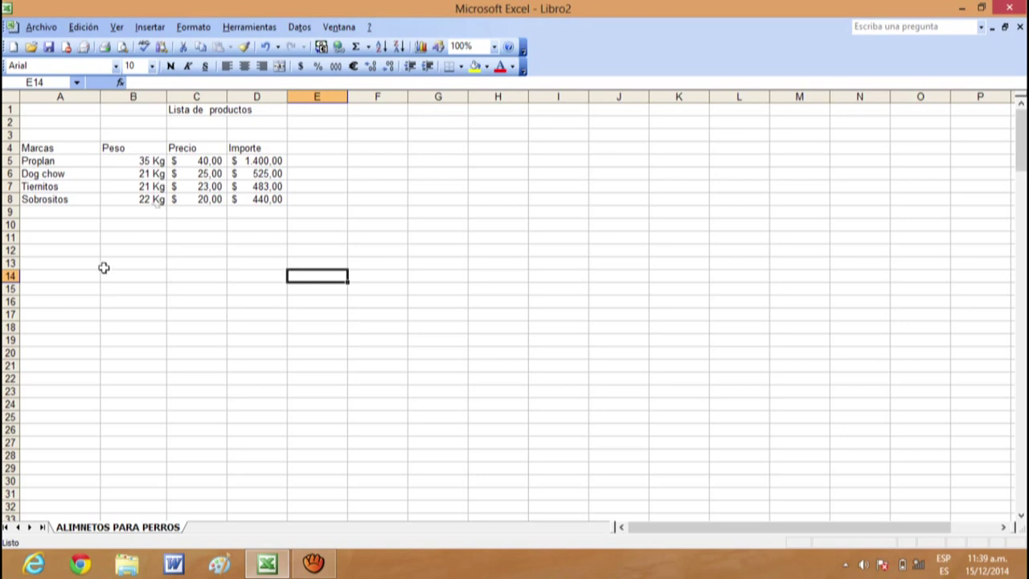
pyautogui.click(133, 83)
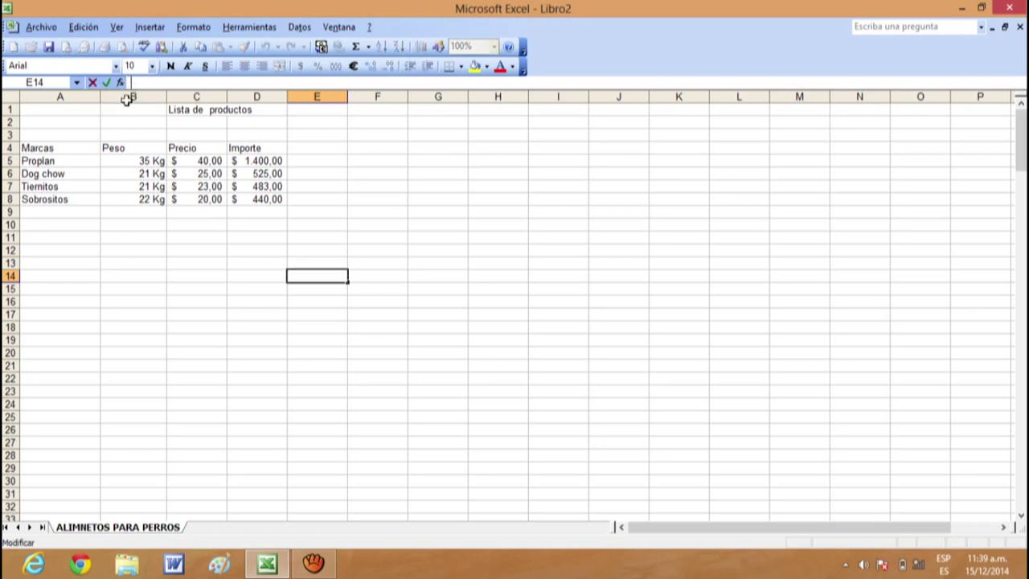
pyautogui.click(31, 111)
pyautogui.moveTo(88, 114); pyautogui.dragTo(248, 112)
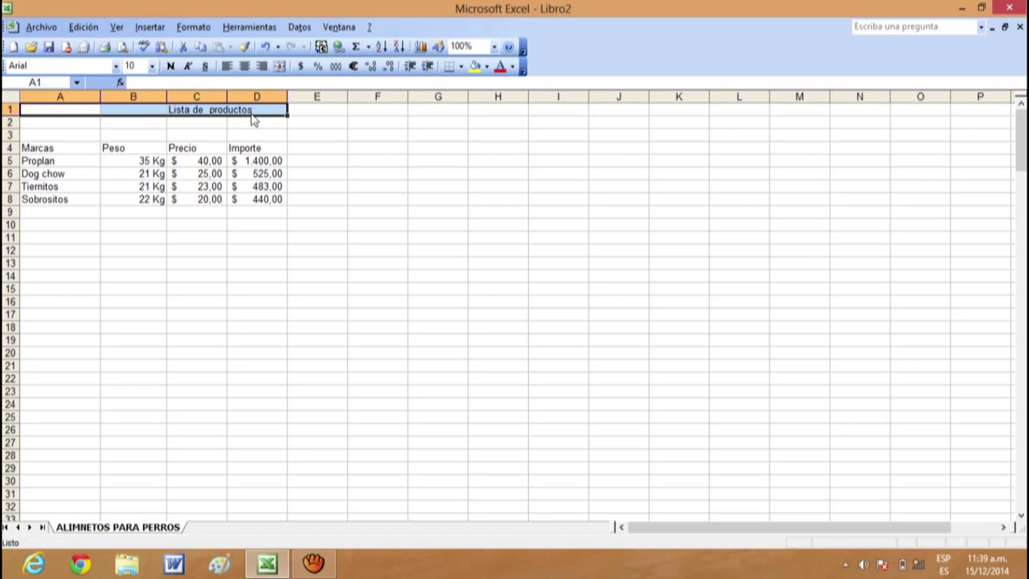
# Check Combinar celdas on the Alineación tab of Formato de celdas for A1:D1
pyautogui.rightClick(251, 111)
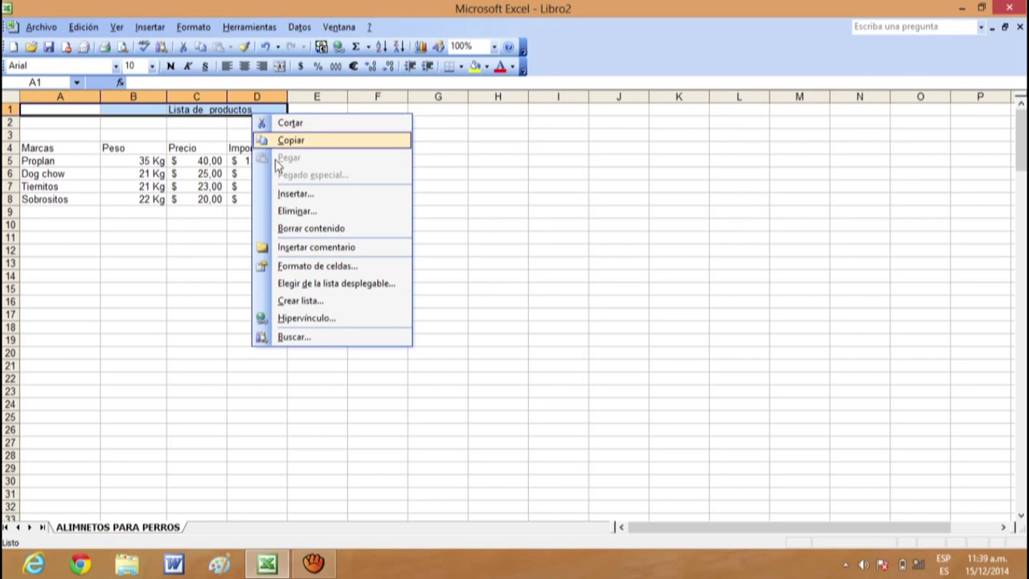
pyautogui.click(341, 266)
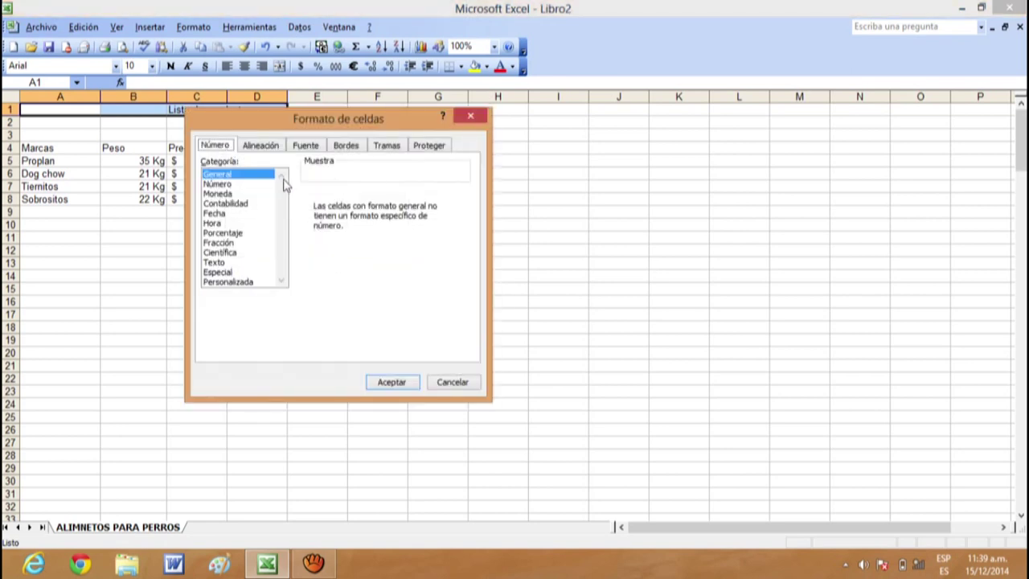
pyautogui.click(266, 147)
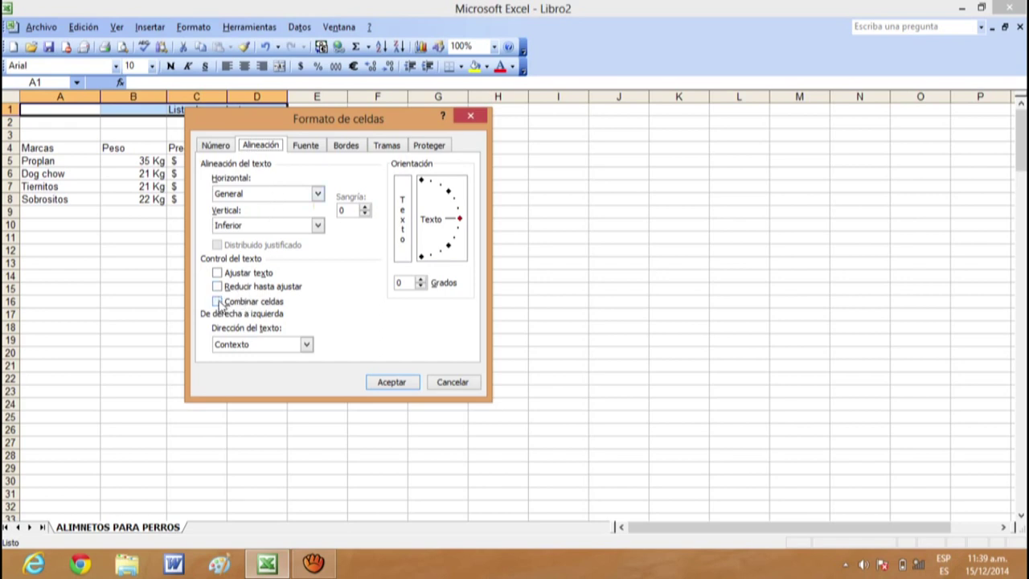
pyautogui.click(217, 302)
pyautogui.click(391, 383)
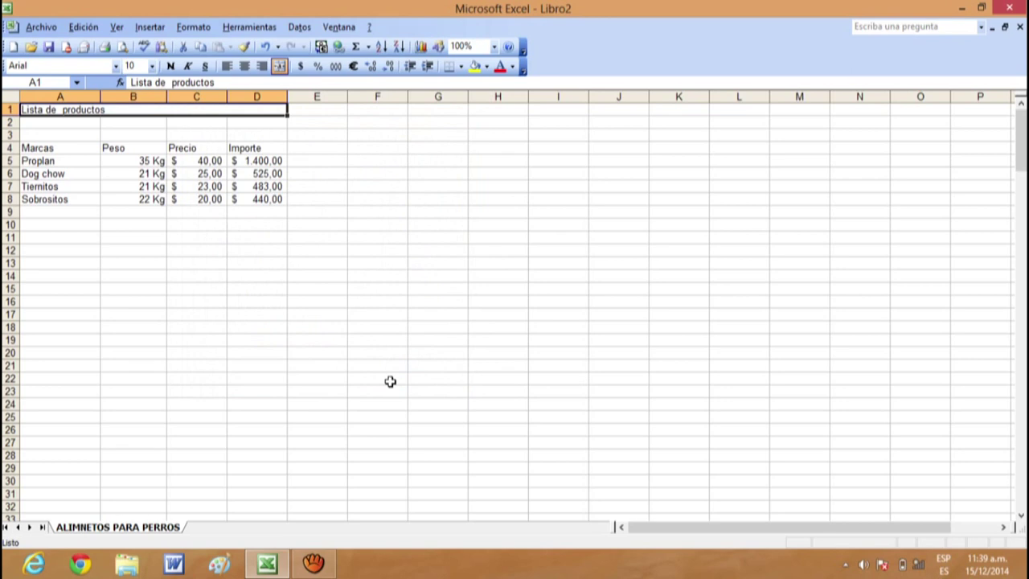
pyautogui.click(390, 381)
# Set the merged Lista de productos title to 16 pt, centred, with red font
pyautogui.click(259, 111)
pyautogui.click(247, 126)
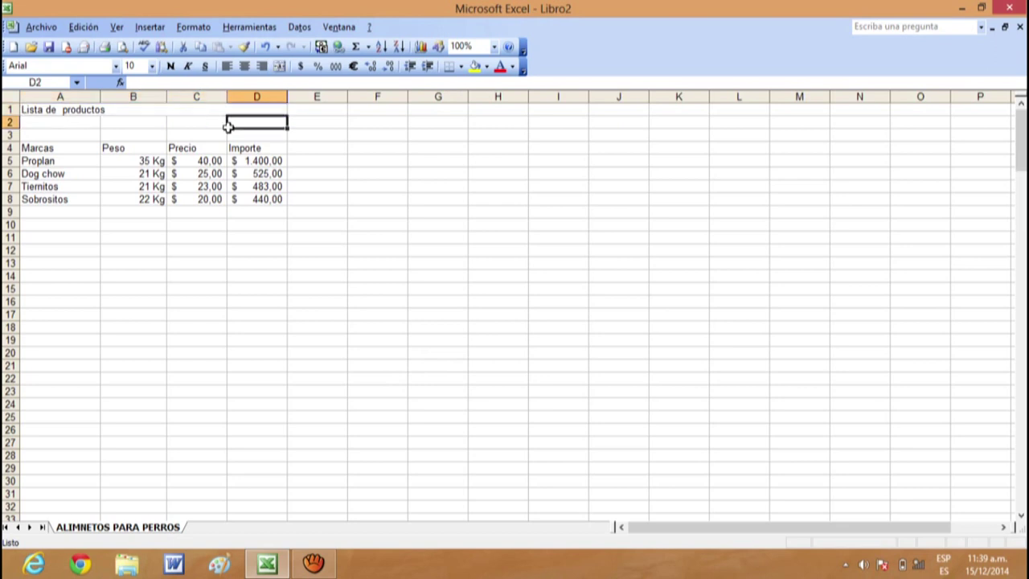
pyautogui.click(189, 128)
pyautogui.click(147, 126)
pyautogui.click(127, 108)
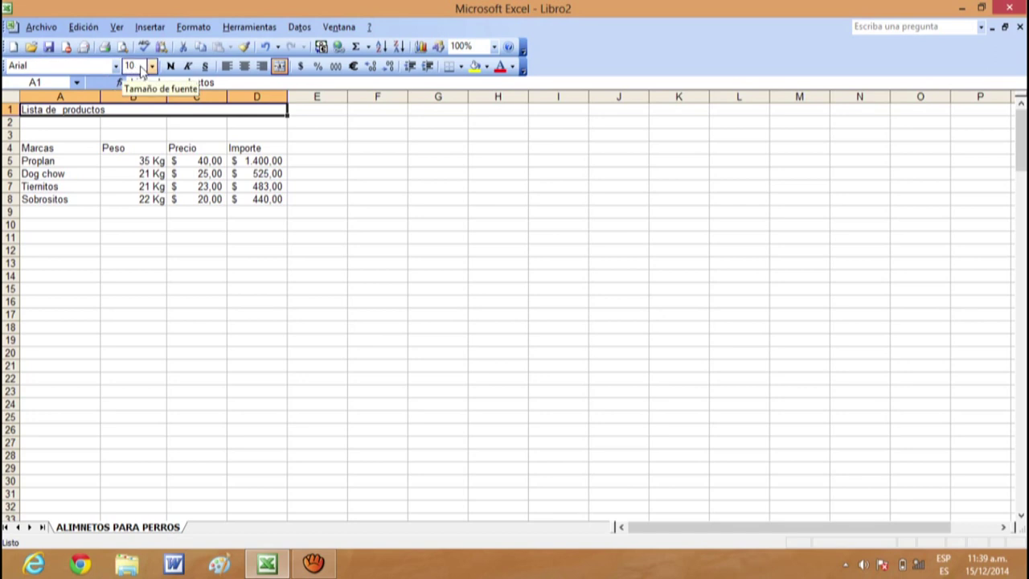
pyautogui.click(151, 67)
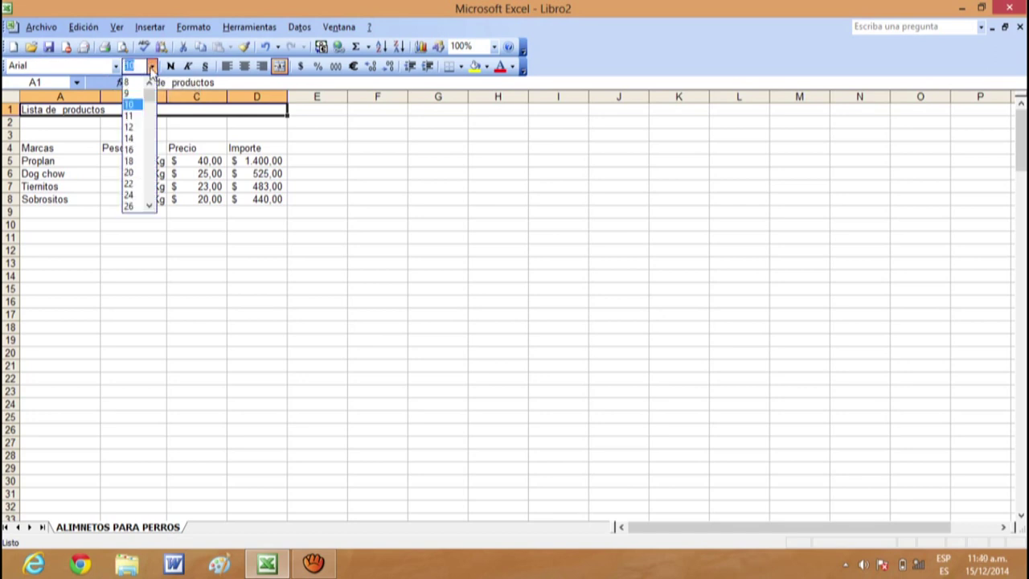
pyautogui.click(133, 150)
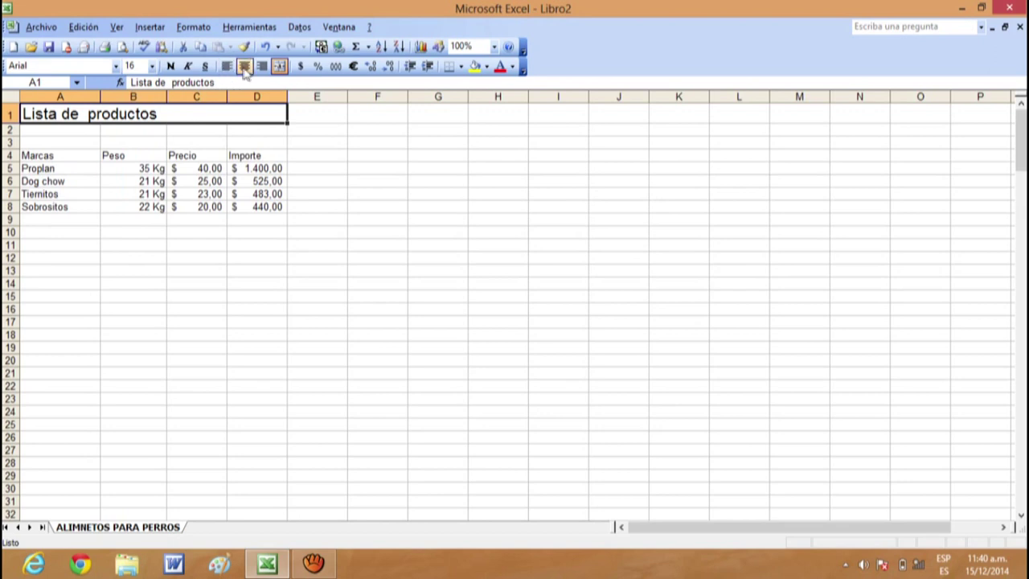
pyautogui.click(244, 67)
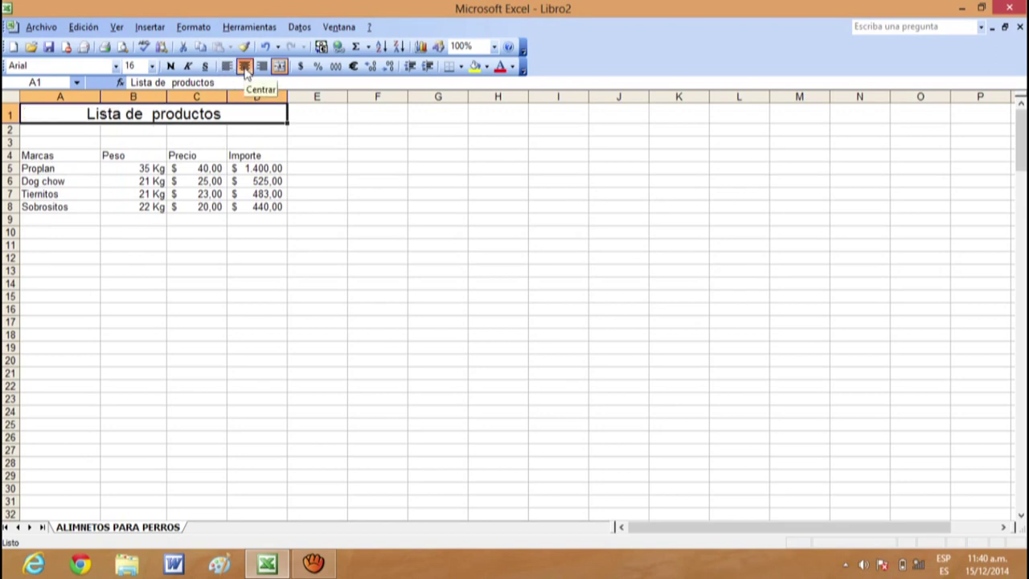
pyautogui.click(502, 69)
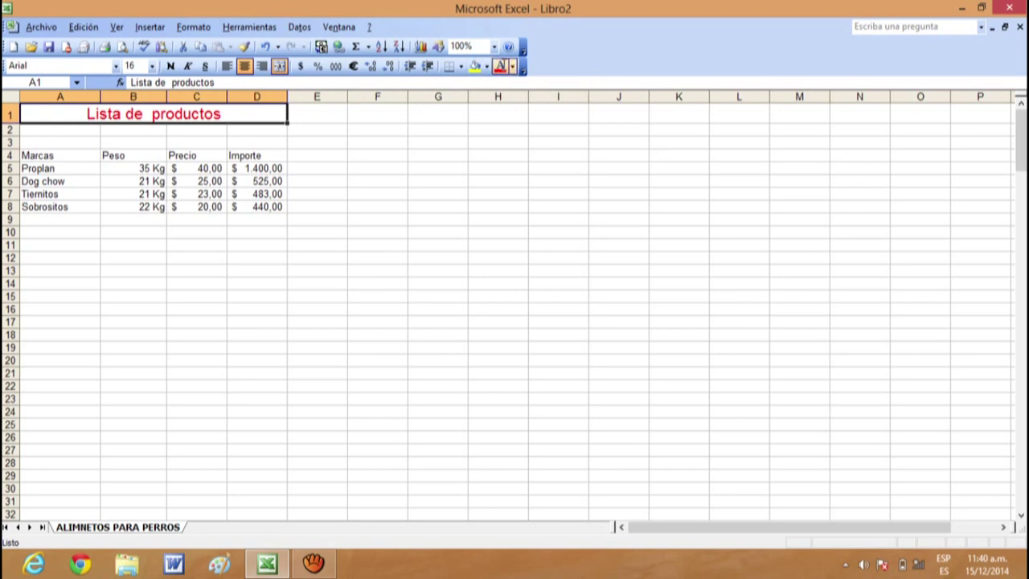
pyautogui.click(325, 111)
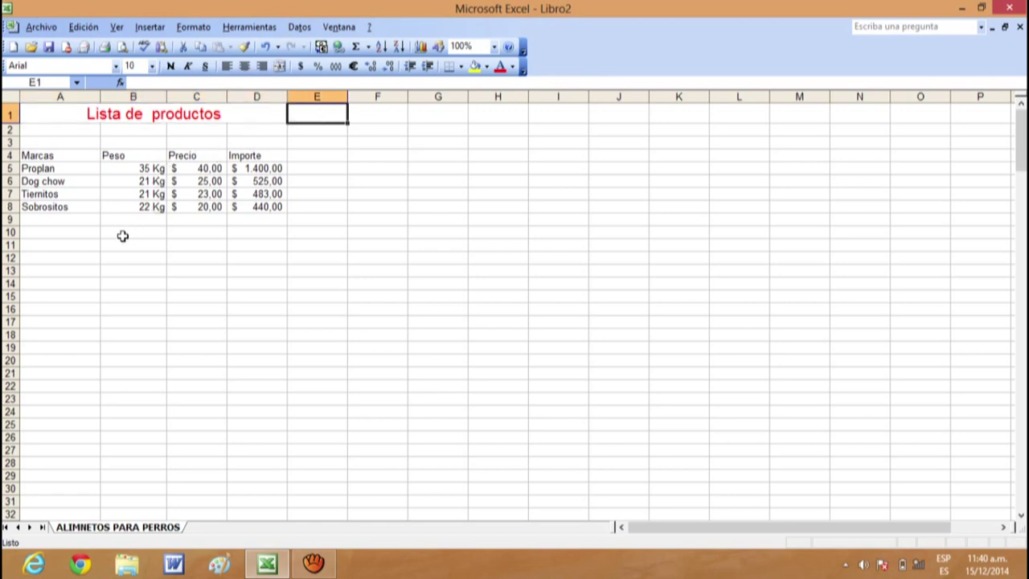
pyautogui.click(142, 117)
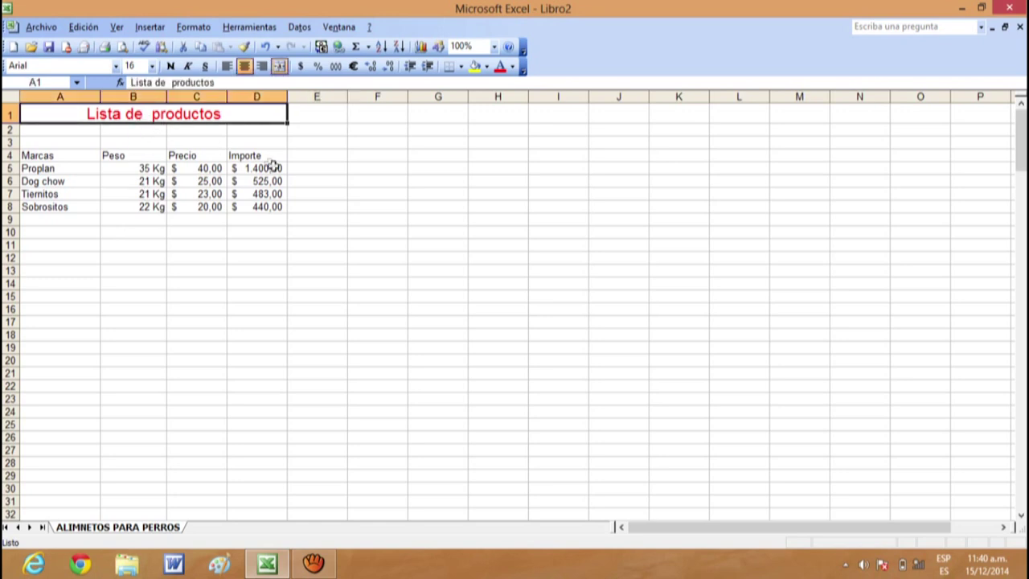
pyautogui.click(336, 246)
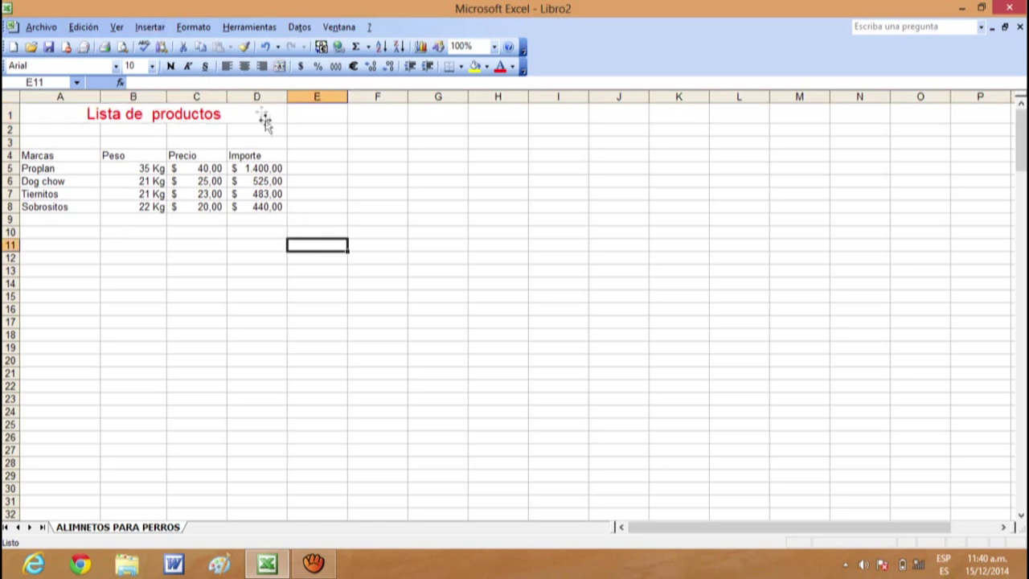
# Make the header labels in A4:D4 centred and bold
pyautogui.moveTo(268, 155); pyautogui.dragTo(46, 157)
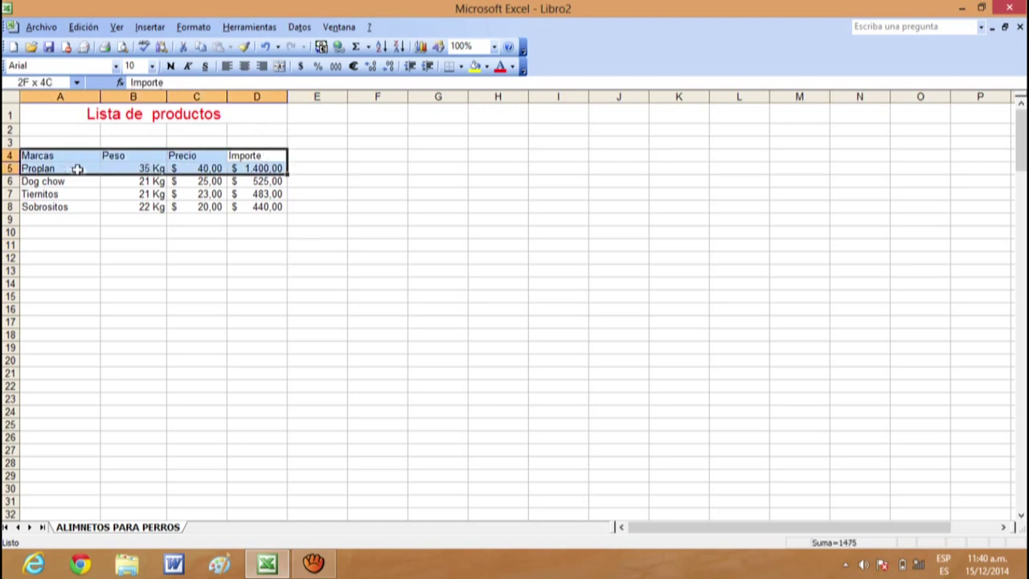
pyautogui.click(150, 295)
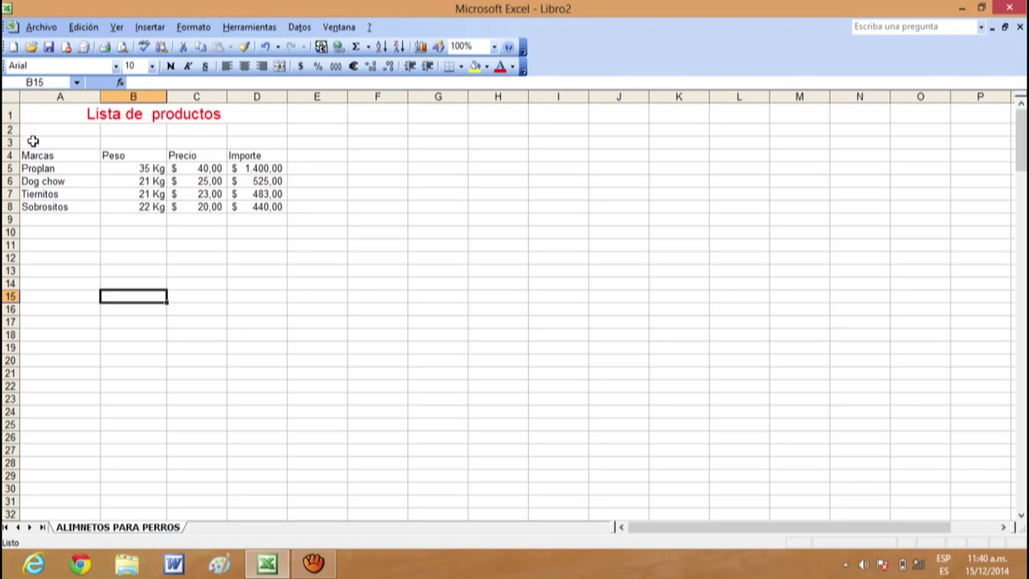
pyautogui.moveTo(30, 157)
pyautogui.mouseDown()
pyautogui.moveTo(140, 183)
pyautogui.moveTo(251, 158)
pyautogui.mouseUp()
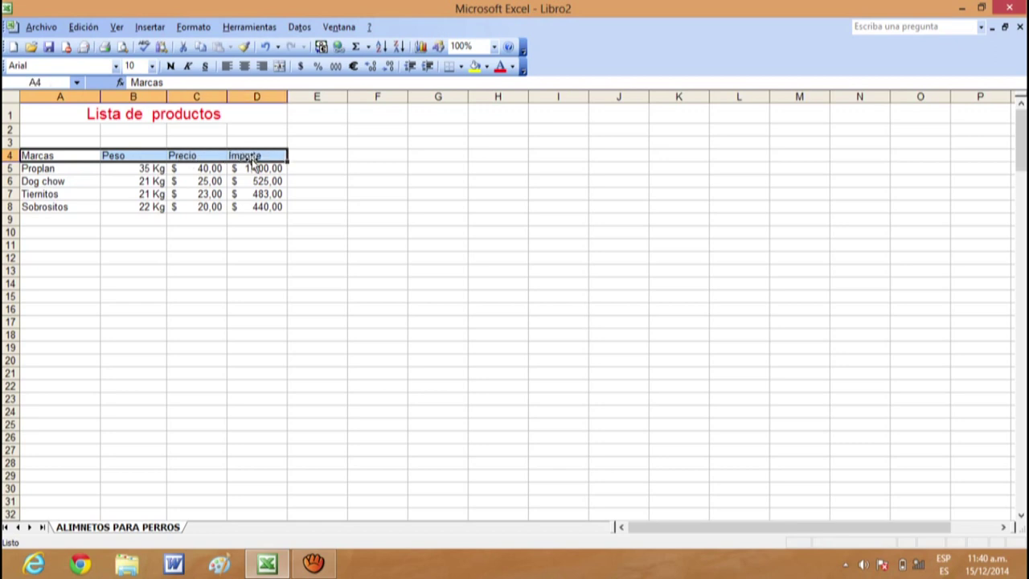
pyautogui.click(244, 67)
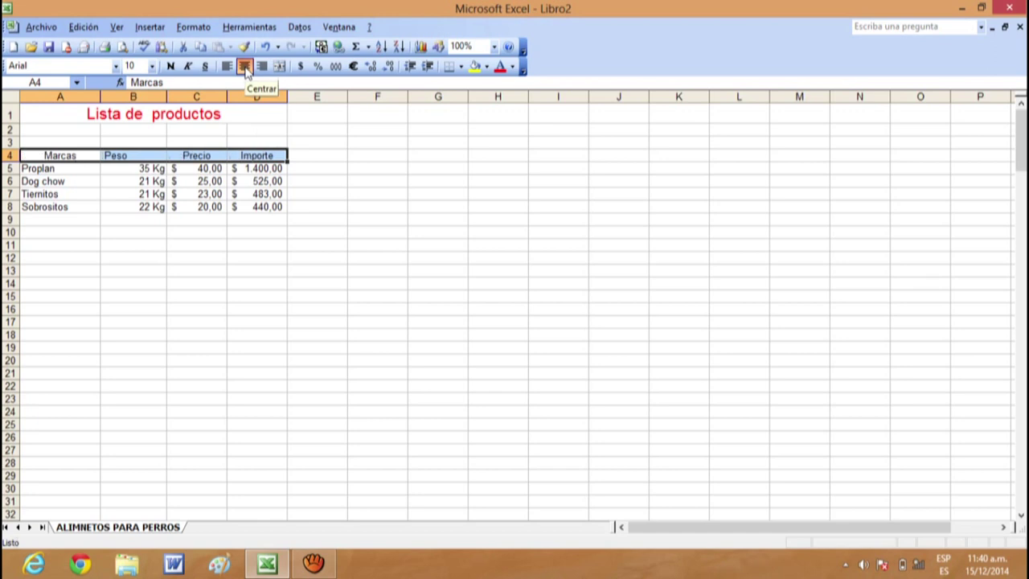
pyautogui.click(170, 67)
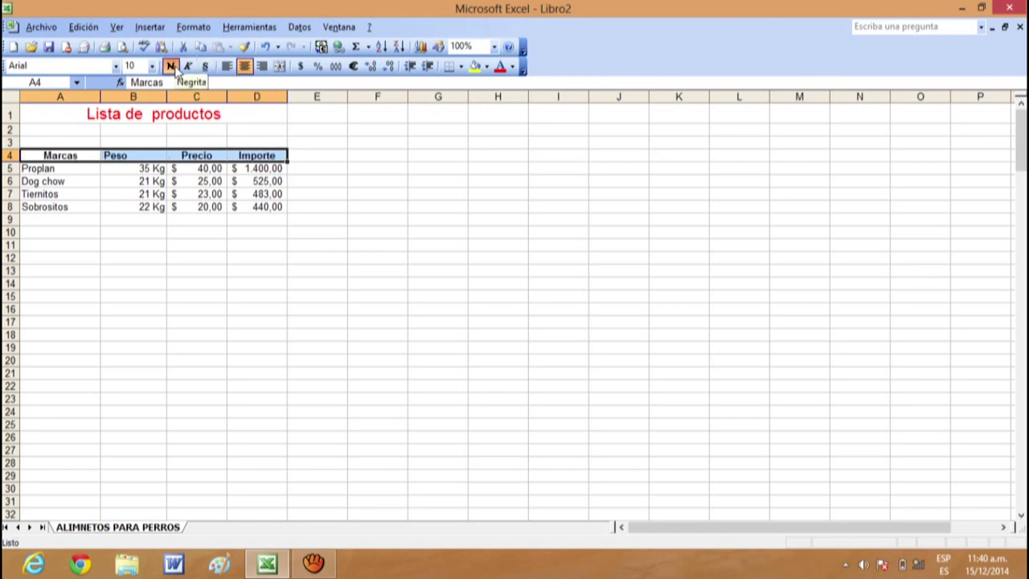
# Give the header row white font colour on a black fill
pyautogui.click(512, 67)
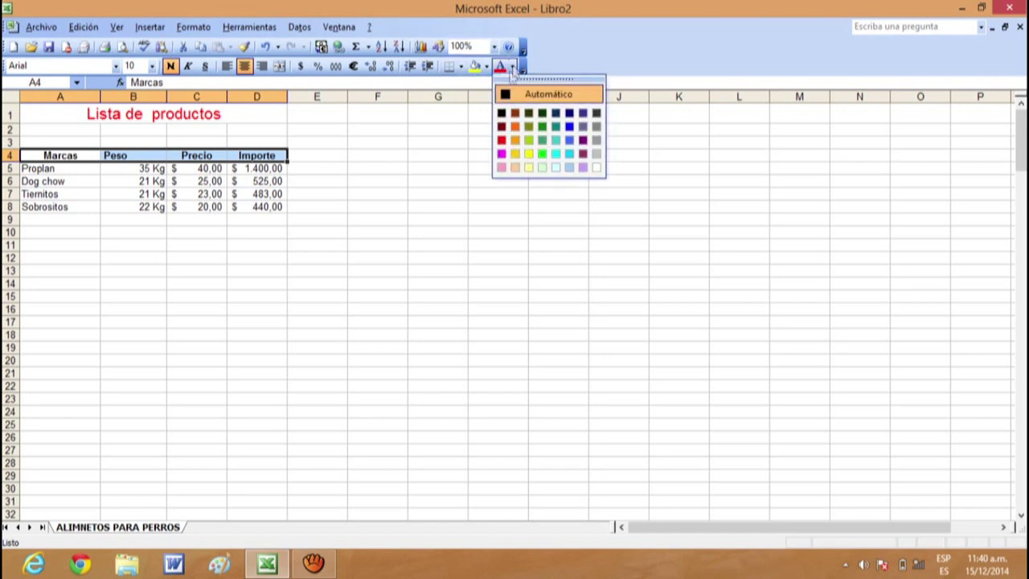
pyautogui.click(597, 169)
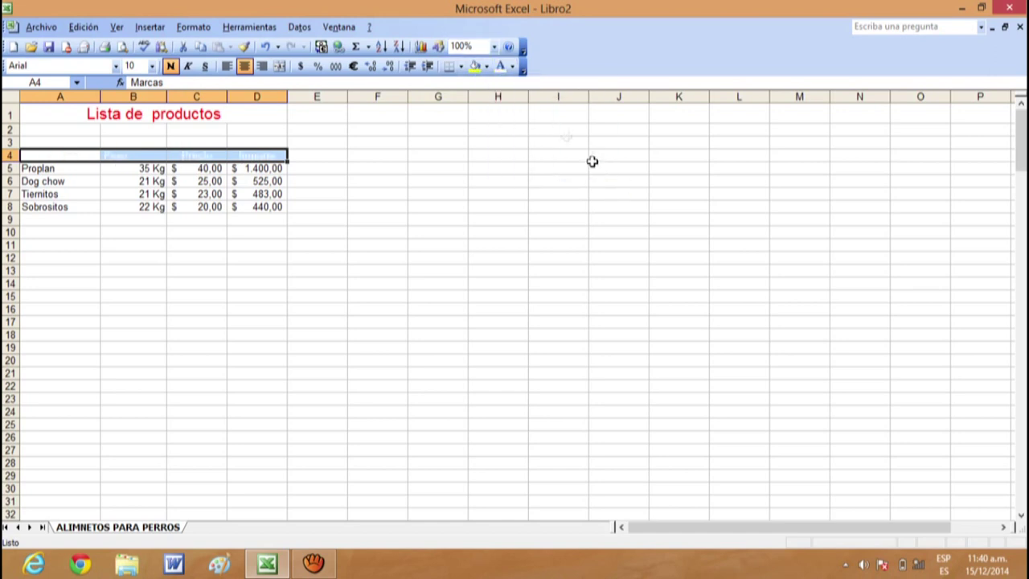
pyautogui.click(475, 66)
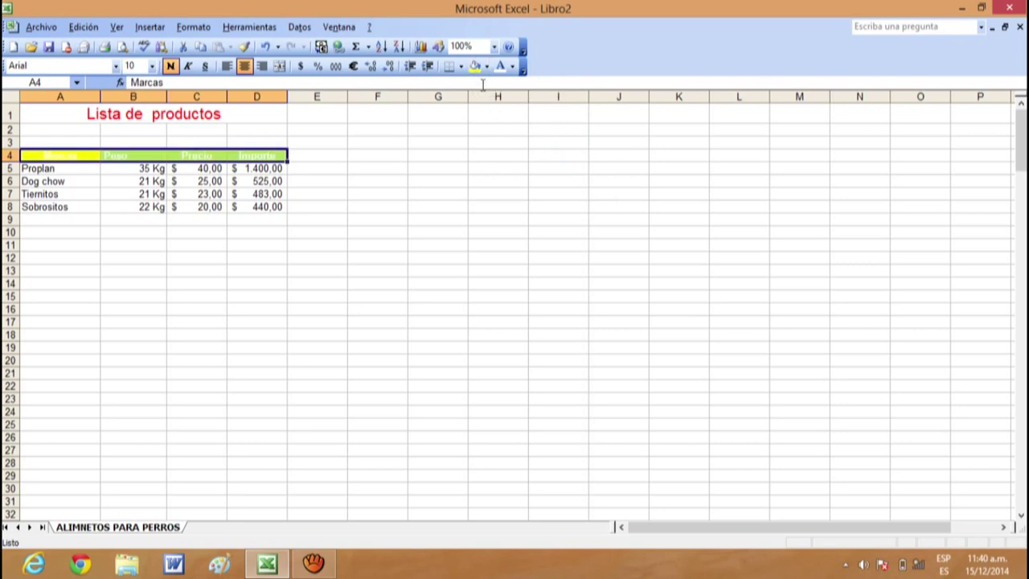
pyautogui.click(486, 67)
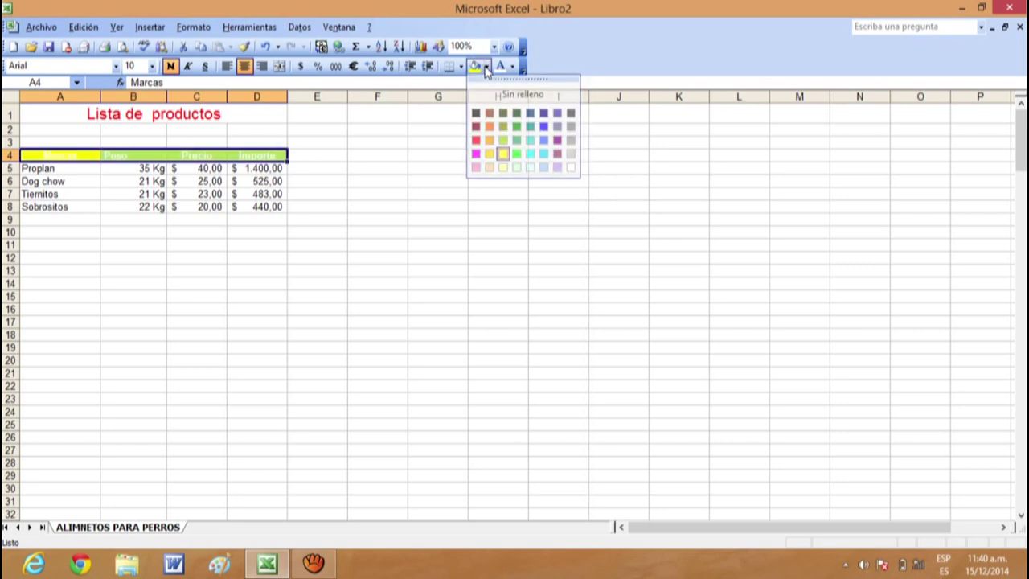
pyautogui.click(475, 113)
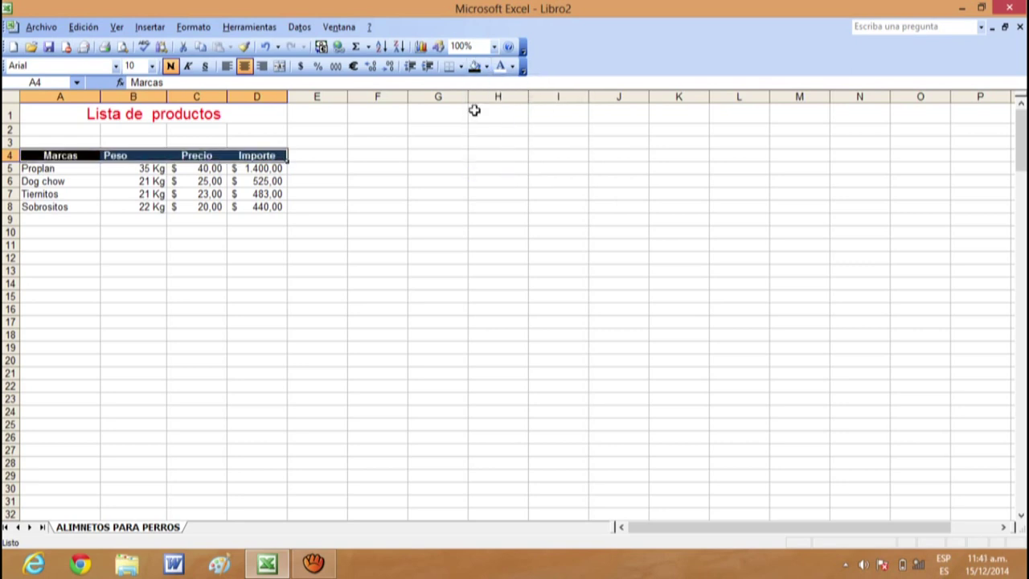
pyautogui.click(457, 217)
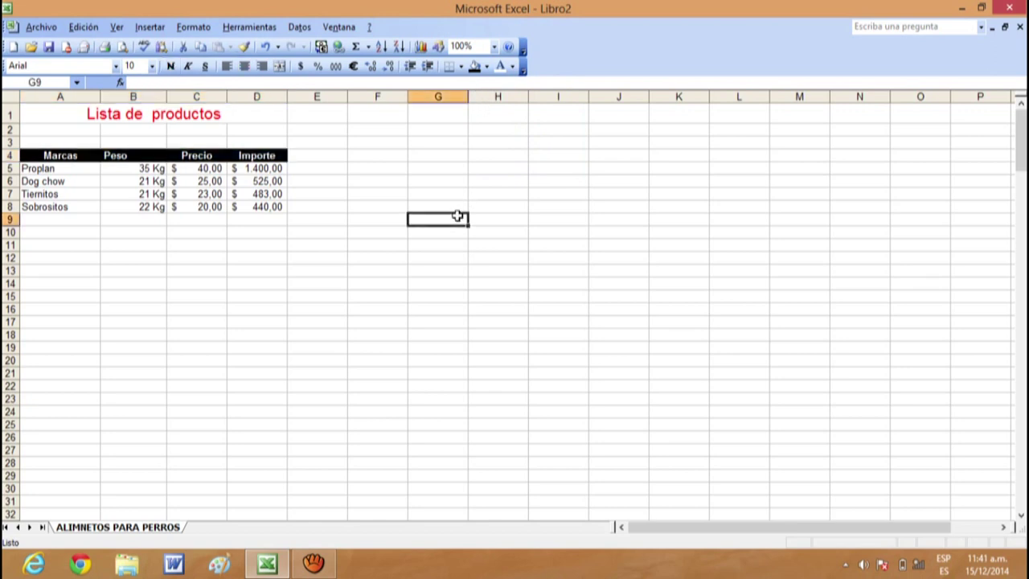